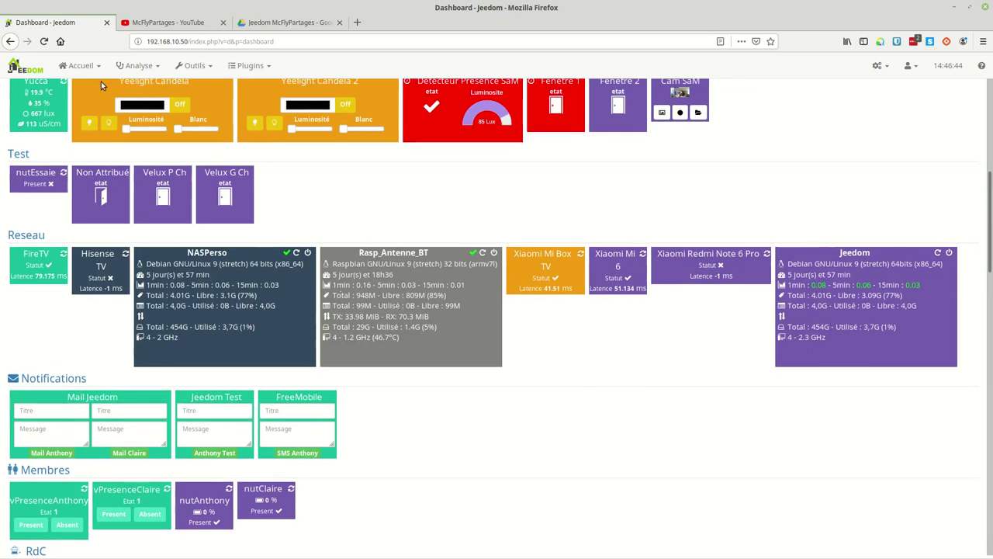
# View the SdB room dashboard, the shared Jeedom McFlyPartages image folder on Google Drive, and the McFlyPartages YouTube channel.
pyautogui.moveTo(93, 87)
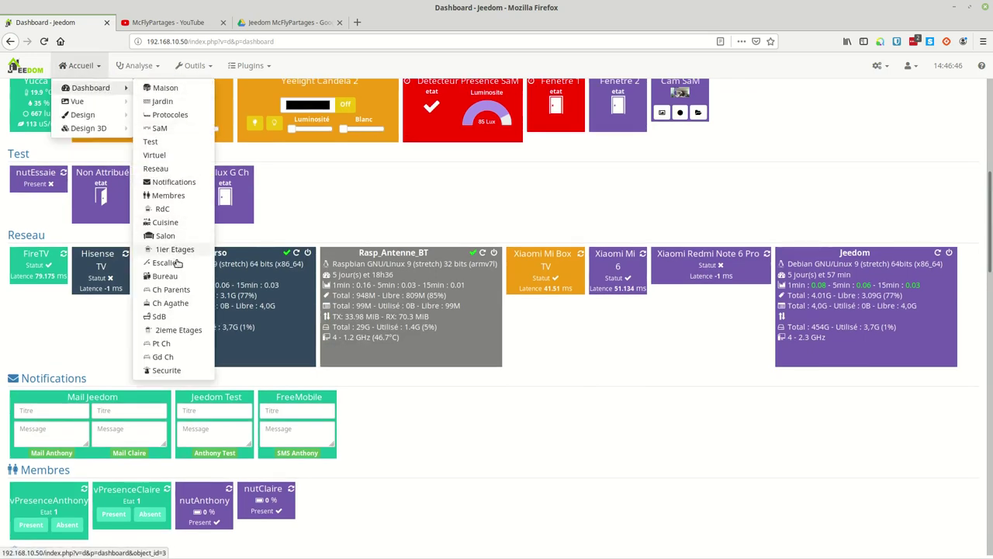
pyautogui.click(159, 316)
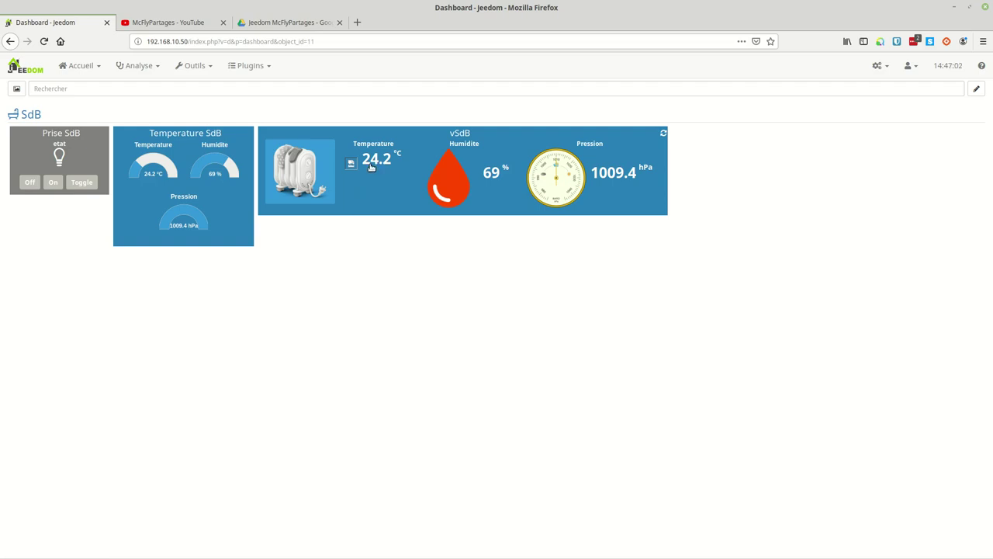
pyautogui.click(275, 25)
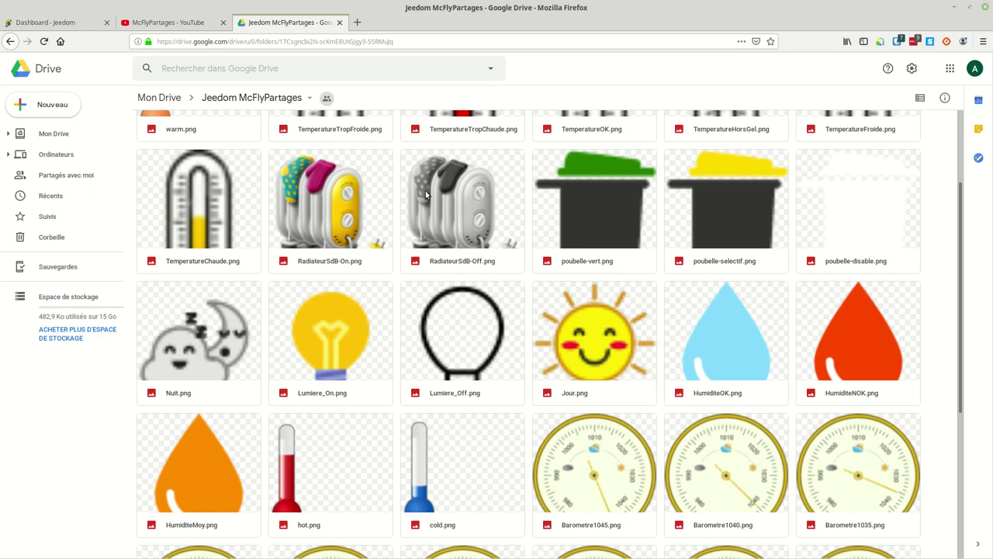
pyautogui.click(176, 23)
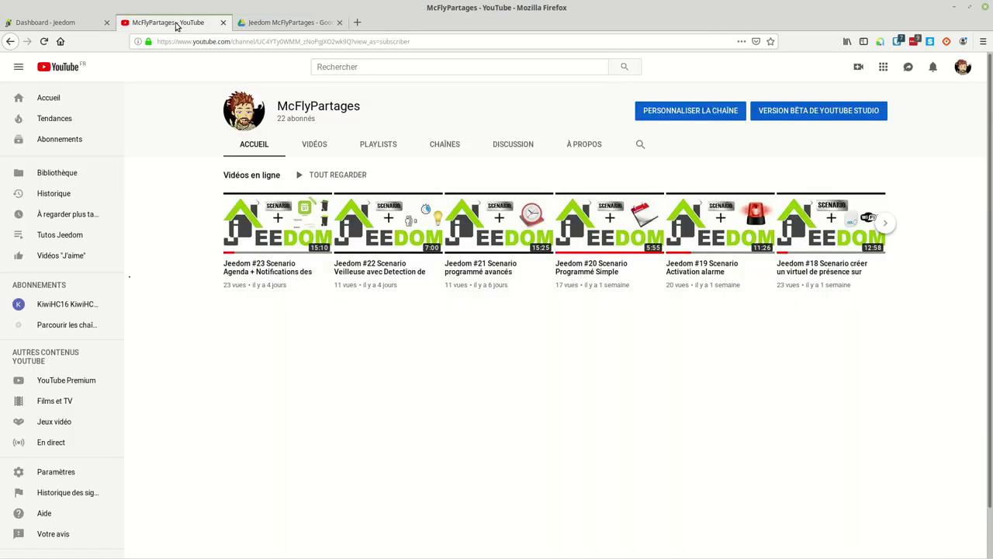
# Return to the Jeedom dashboard and switch the radiator in the vSdB tile on and back off.
pyautogui.click(68, 24)
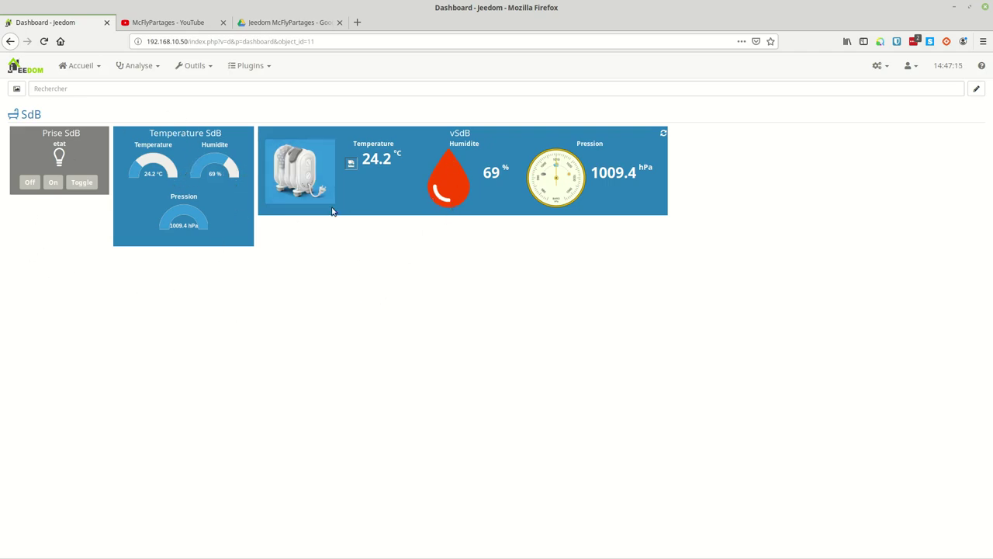
pyautogui.click(296, 175)
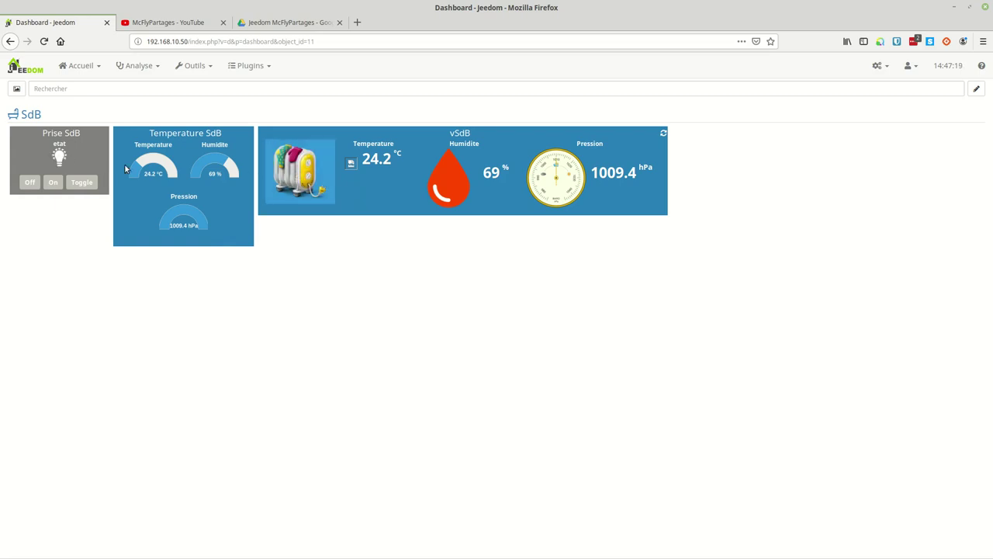
pyautogui.click(289, 160)
# Create a new virtual equipment named vTest in the Virtuel plugin.
pyautogui.click(260, 68)
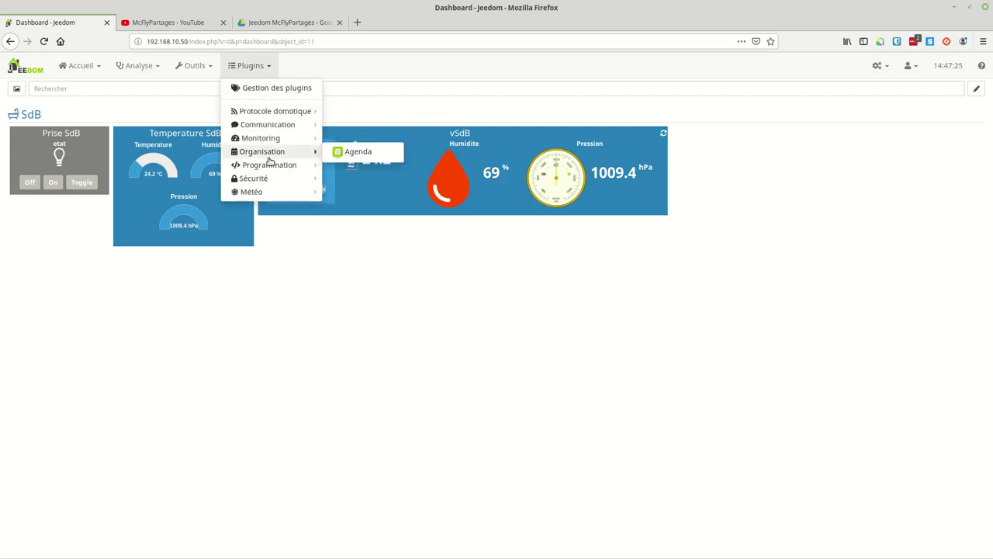
pyautogui.click(341, 165)
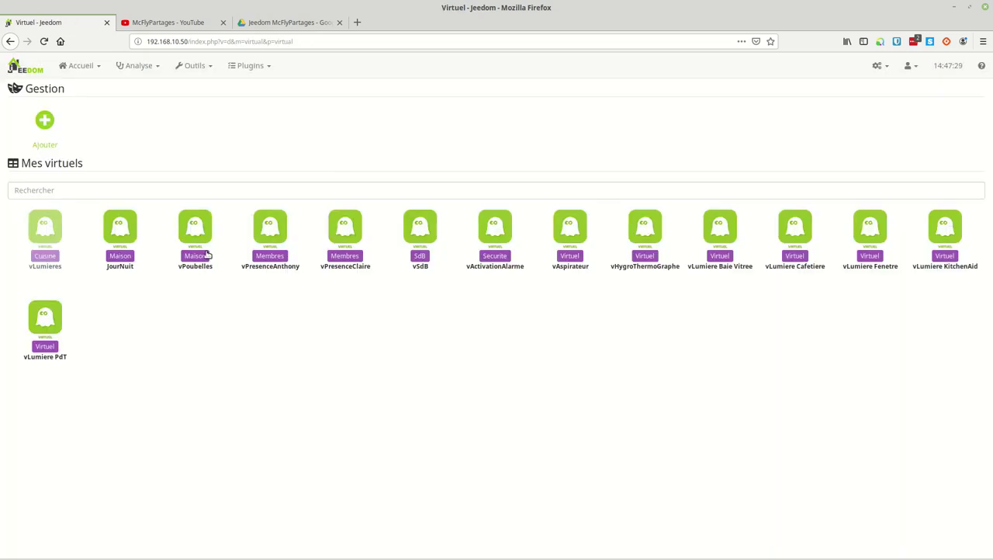
pyautogui.click(52, 132)
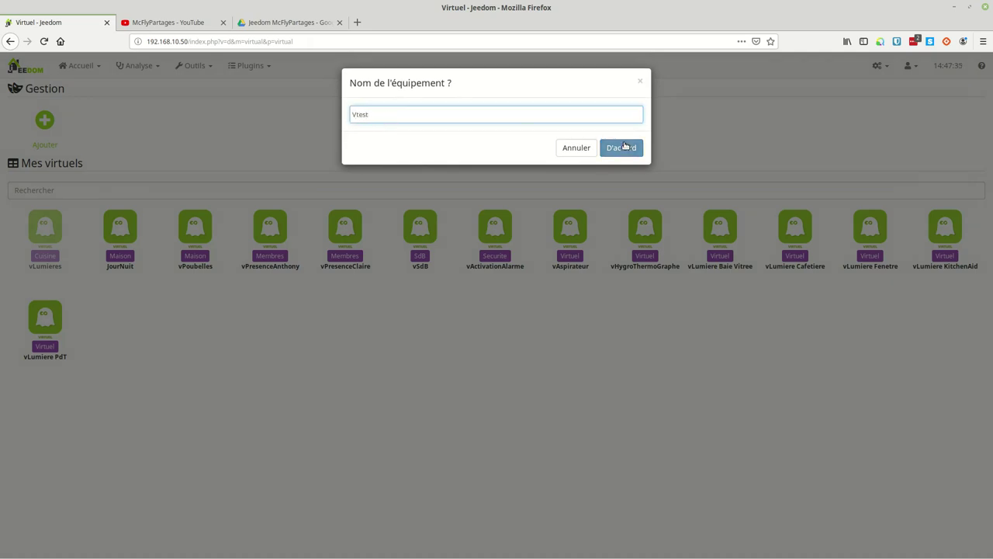
pyautogui.click(359, 114)
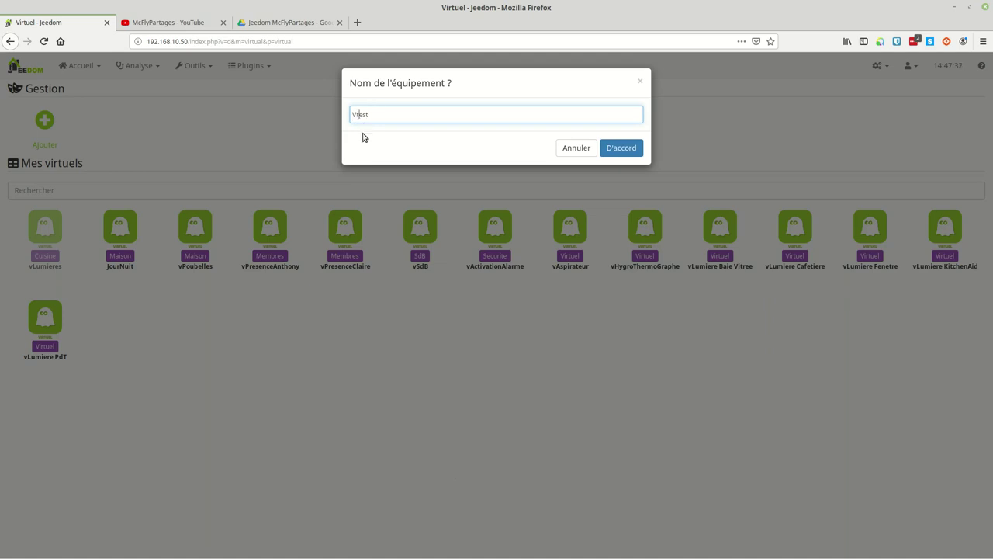
pyautogui.press('BackSpace')
pyautogui.press('BackSpace')
pyautogui.write('vT')
pyautogui.click(618, 146)
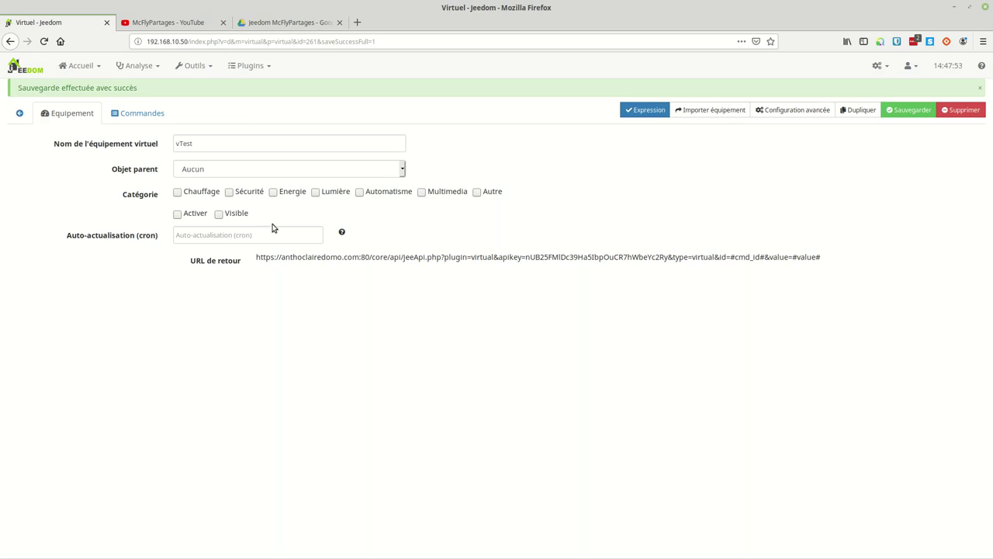
# Activate vTest, make it visible, assign it to the parent object SdB, and save the equipment.
pyautogui.click(186, 215)
pyautogui.click(228, 215)
pyautogui.click(231, 174)
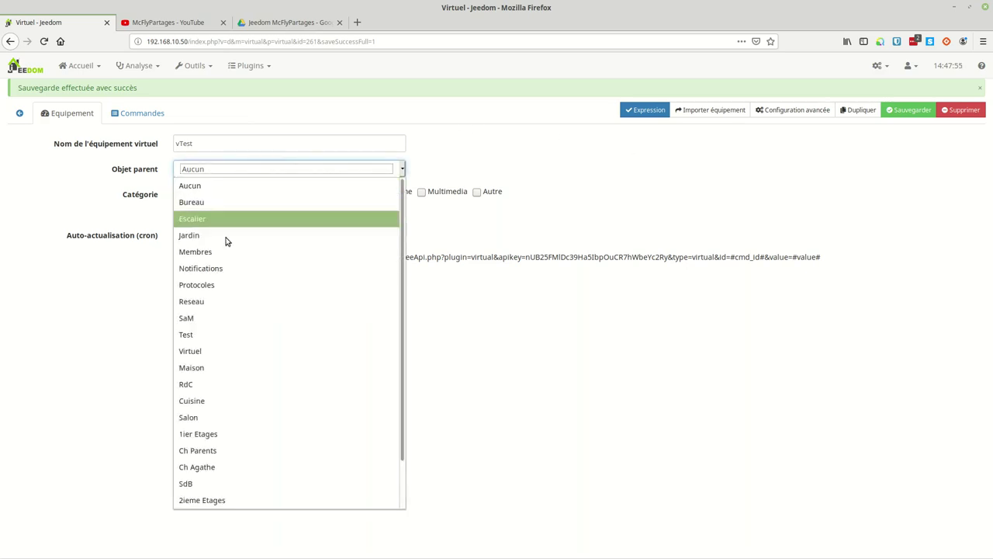
pyautogui.click(190, 483)
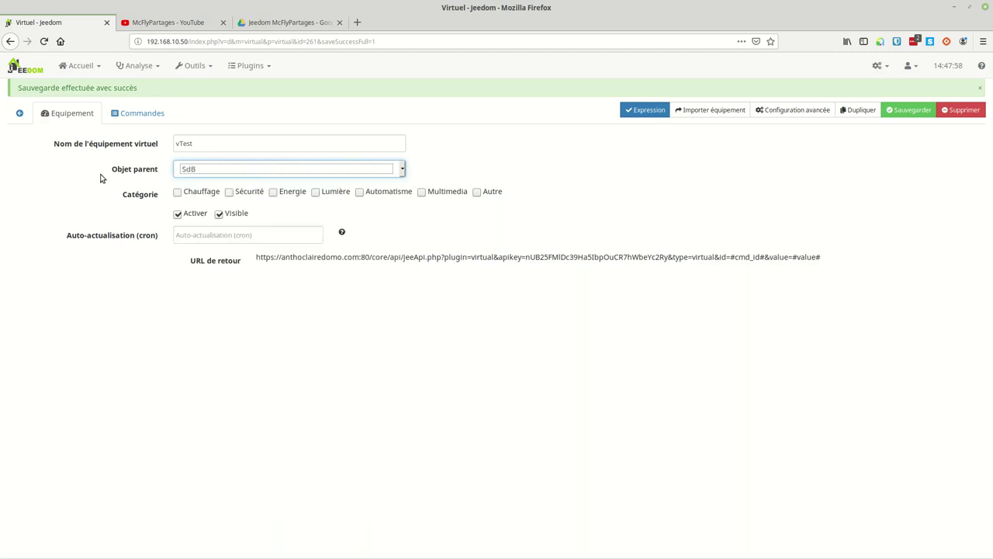
pyautogui.click(146, 114)
pyautogui.click(910, 113)
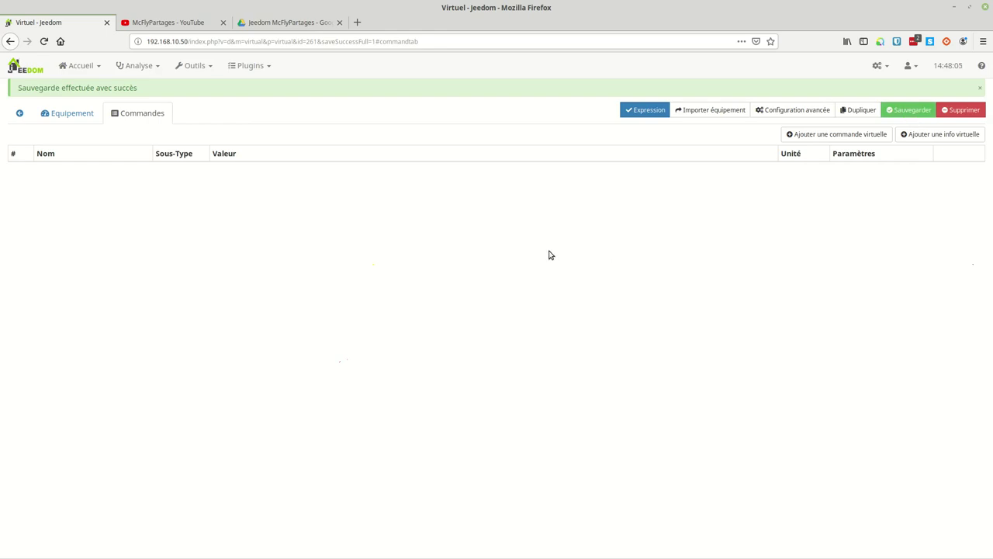
# Import the commands of the Prise SdB equipment from the SdB object into vTest.
pyautogui.click(696, 113)
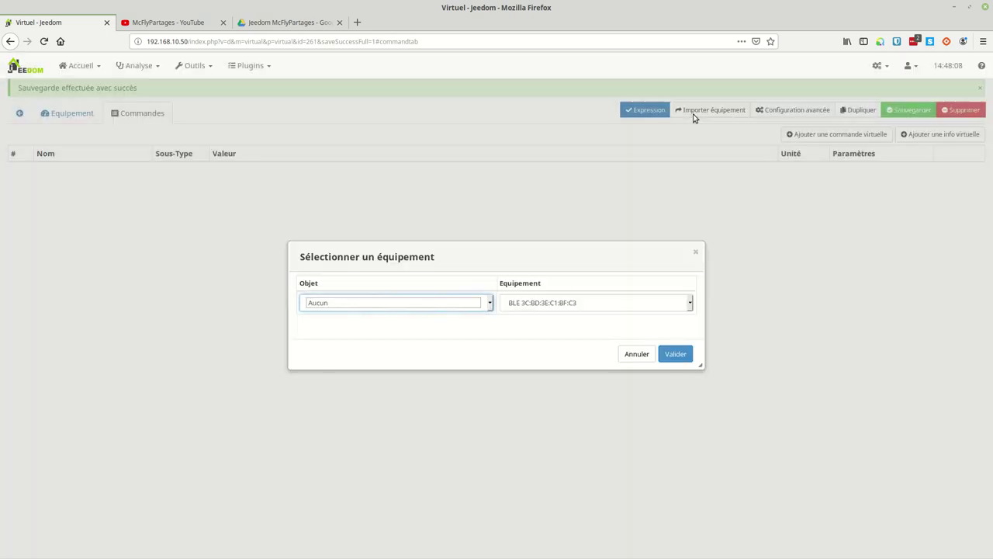
pyautogui.click(419, 305)
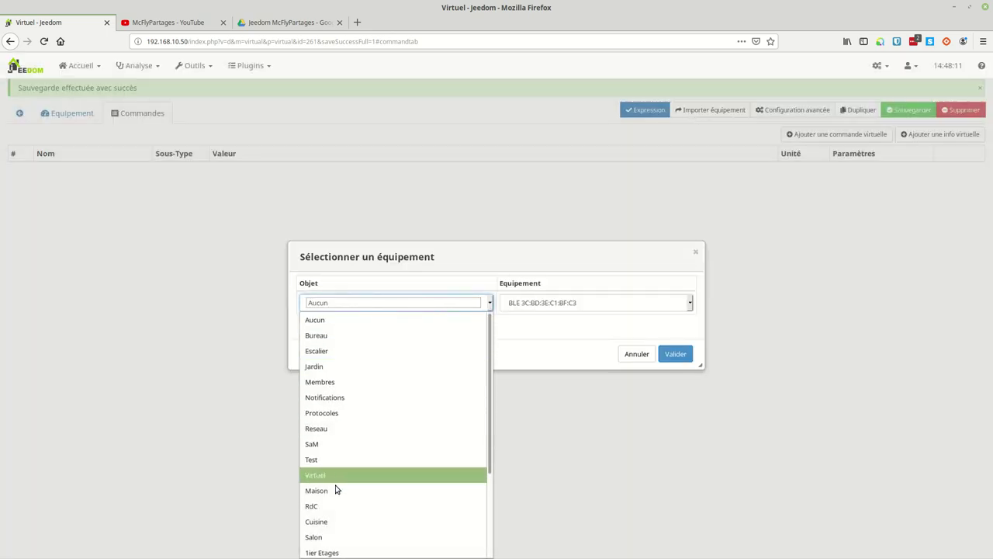
pyautogui.scroll(-2, 324, 526)
pyautogui.click(322, 521)
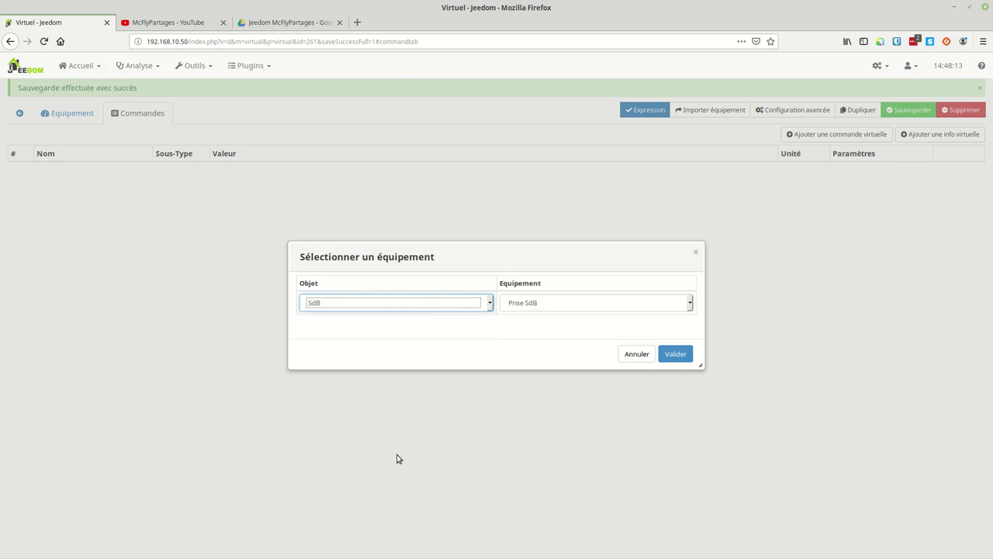
pyautogui.click(543, 308)
pyautogui.click(541, 316)
pyautogui.click(673, 353)
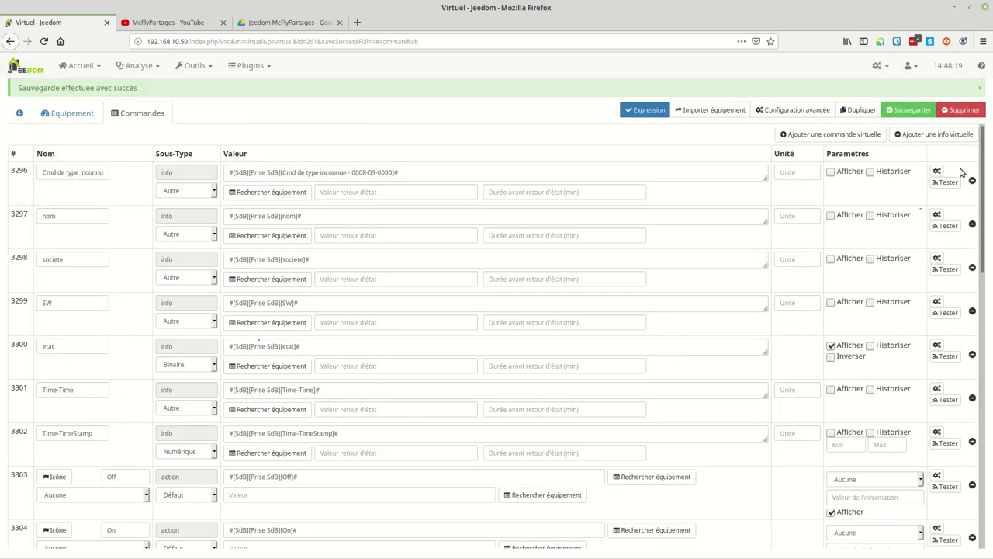
# Delete the imported unknown-type command, nom, societe, SW, Time-Time and Time-TimeStamp info commands.
pyautogui.click(972, 181)
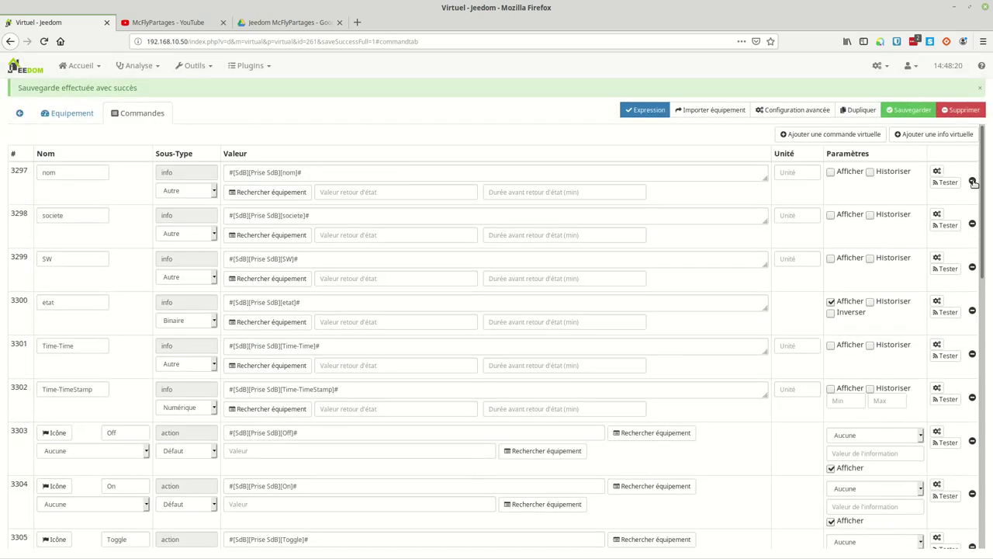
pyautogui.click(972, 181)
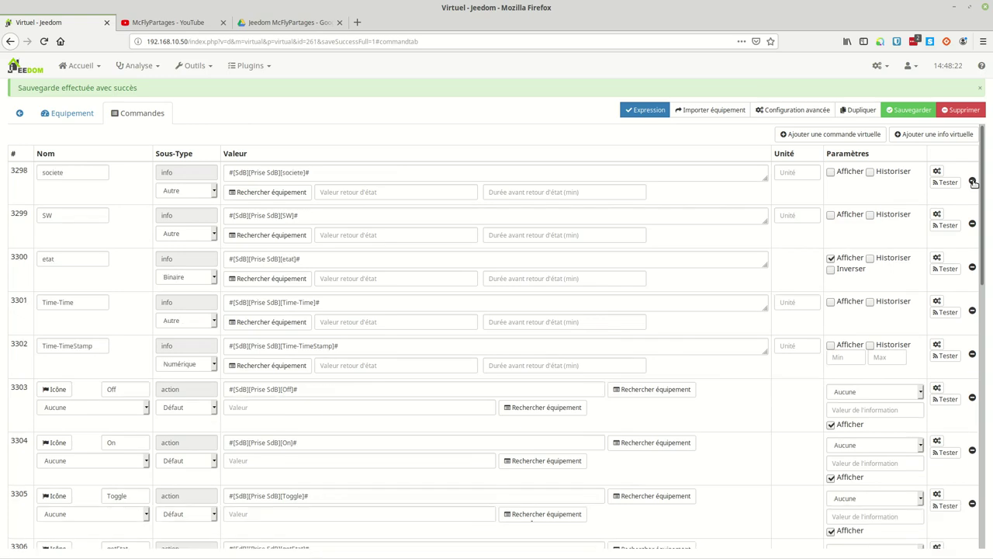
pyautogui.click(972, 181)
pyautogui.click(972, 180)
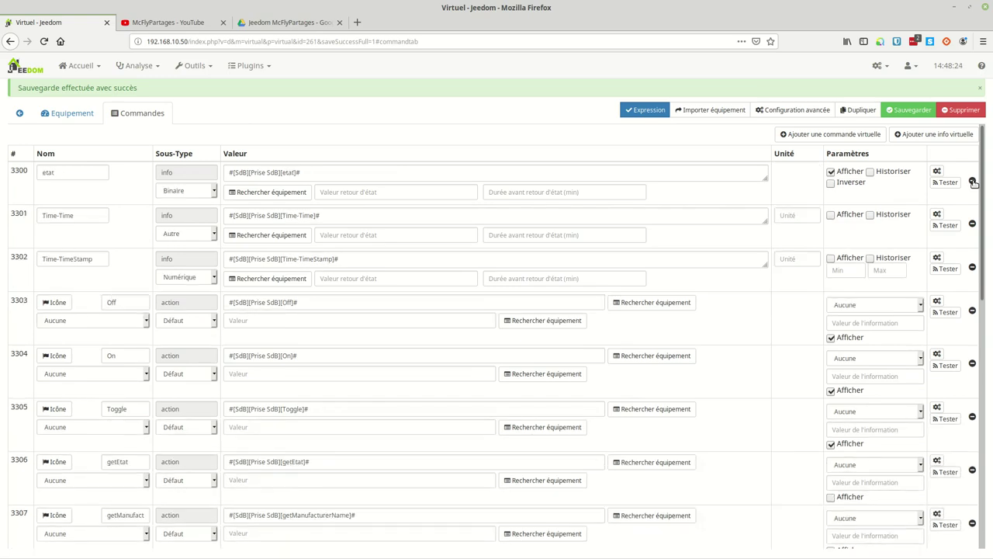
pyautogui.click(972, 225)
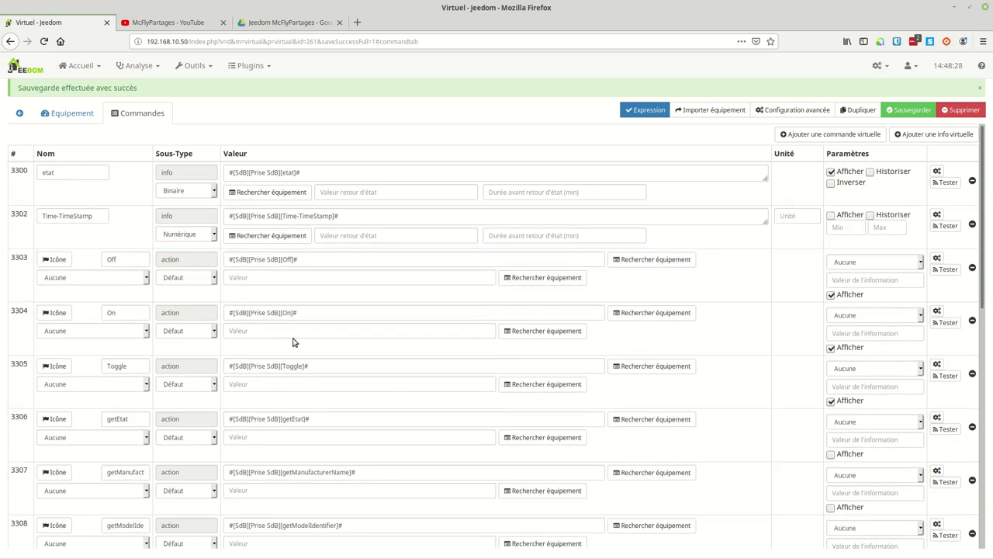
pyautogui.click(973, 223)
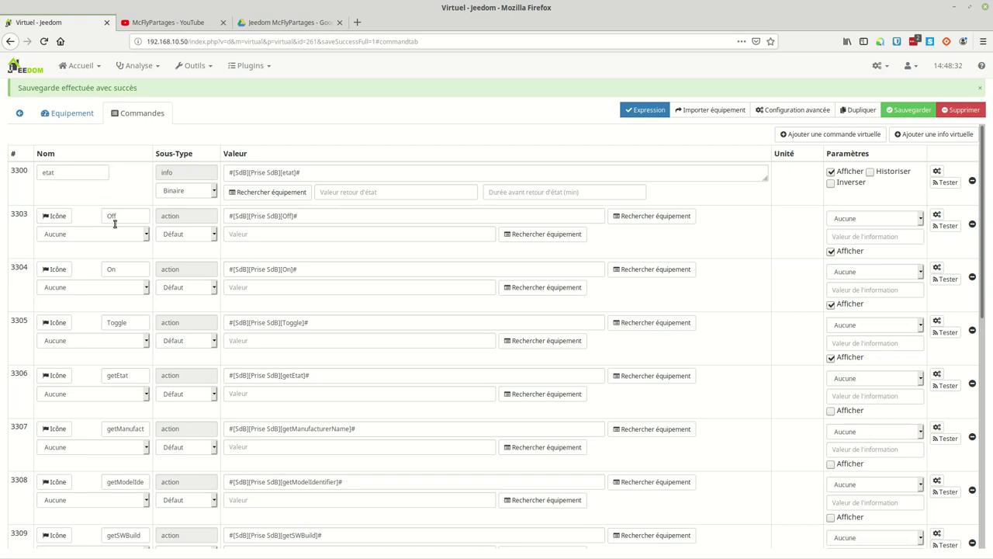
# Delete all imported commands from Toggle through online, keeping only etat, Off and On, and save the equipment.
pyautogui.click(972, 332)
pyautogui.click(973, 332)
pyautogui.click(972, 332)
pyautogui.click(973, 332)
pyautogui.click(973, 332)
pyautogui.click(972, 332)
pyautogui.click(973, 332)
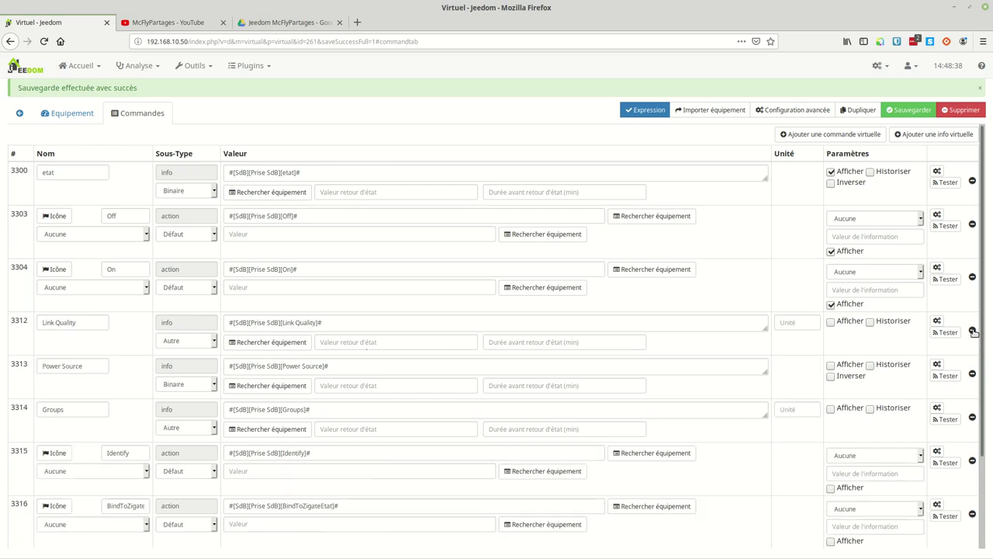
pyautogui.click(972, 332)
pyautogui.click(972, 332)
pyautogui.click(972, 332)
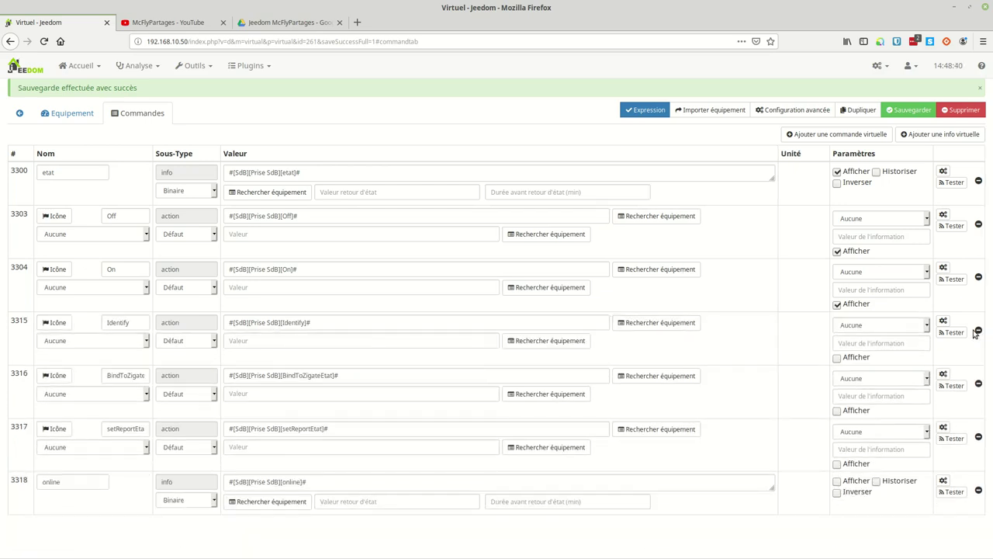
pyautogui.click(977, 332)
pyautogui.click(977, 332)
pyautogui.click(978, 332)
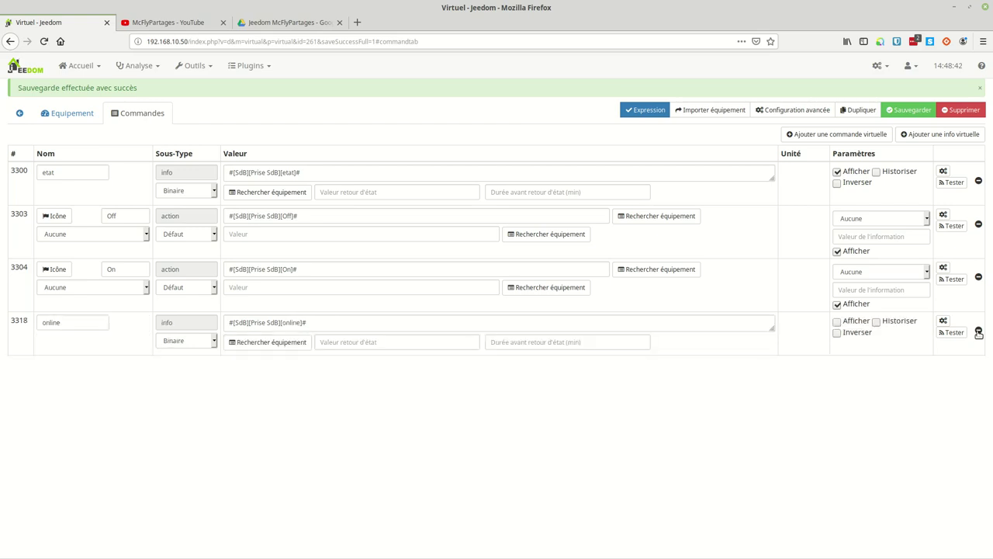
pyautogui.click(978, 332)
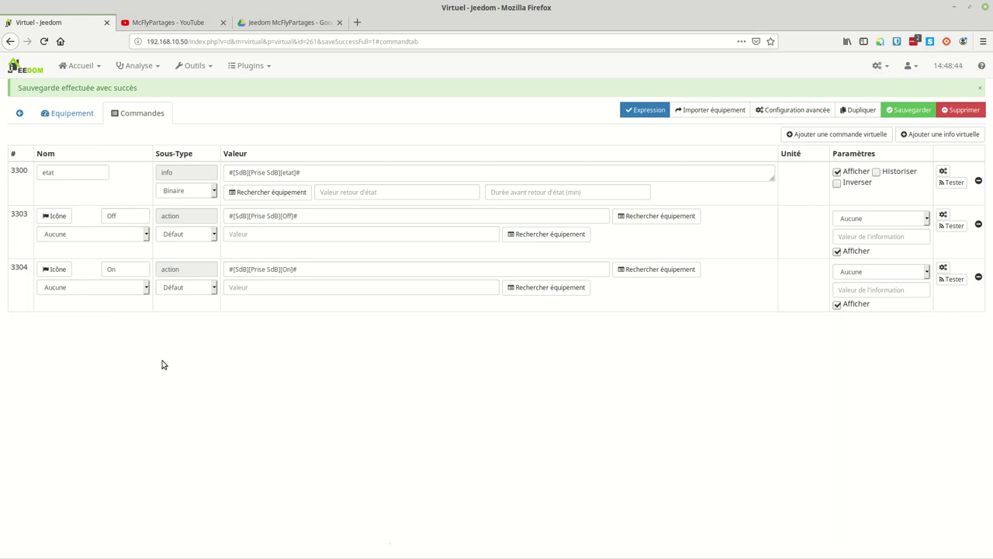
pyautogui.click(906, 110)
# Link both the Off and On actions to the etat info, keeping the Off subtype at Défaut.
pyautogui.click(83, 233)
pyautogui.click(67, 268)
pyautogui.click(66, 289)
pyautogui.click(64, 320)
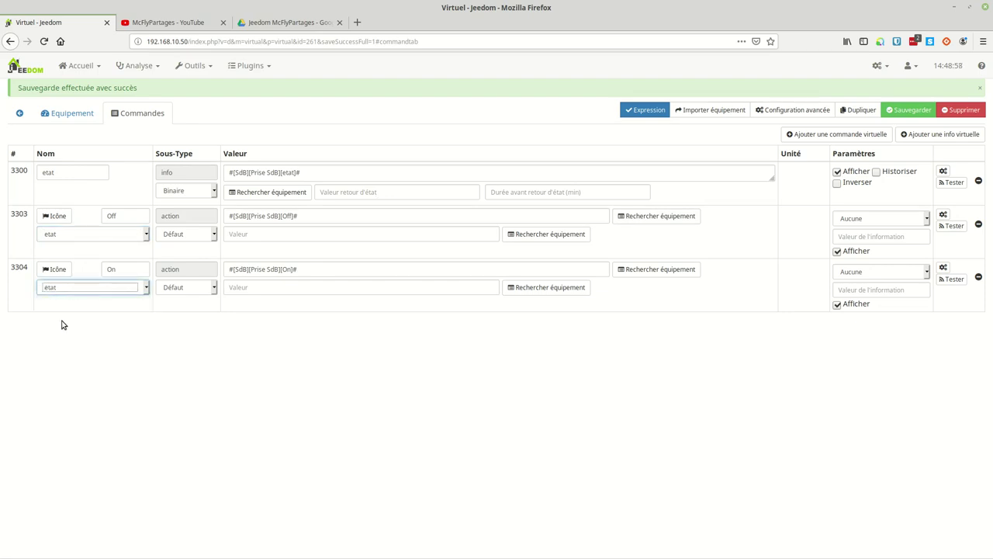
pyautogui.click(198, 240)
pyautogui.click(198, 240)
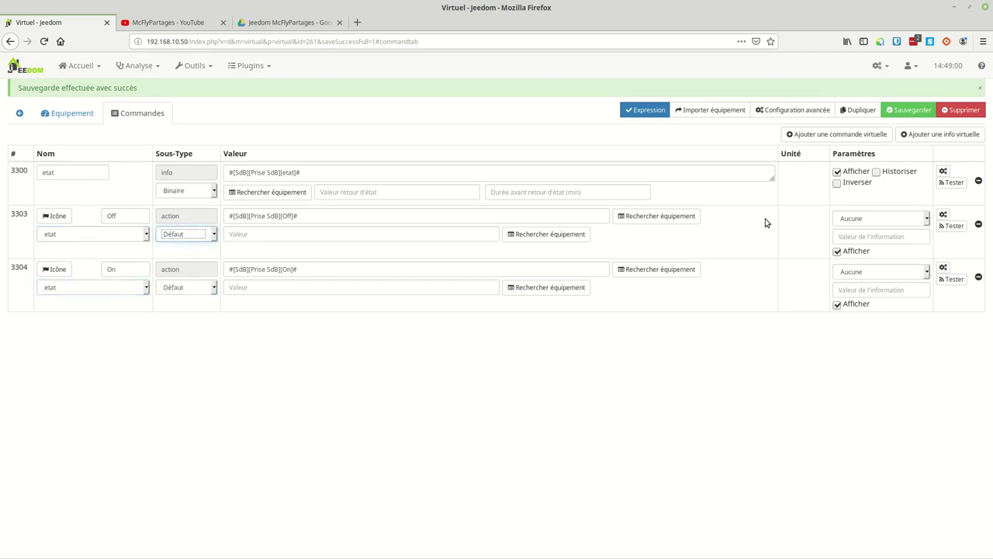
# Set the value of the Off action to 0 and the value of the On action to 1.
pyautogui.click(270, 235)
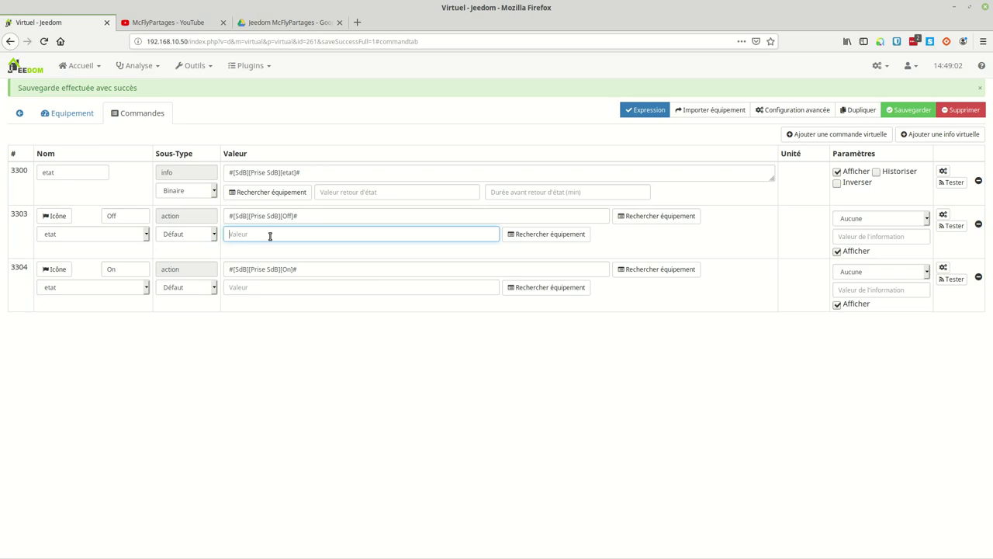
pyautogui.click(242, 288)
pyautogui.write('1')
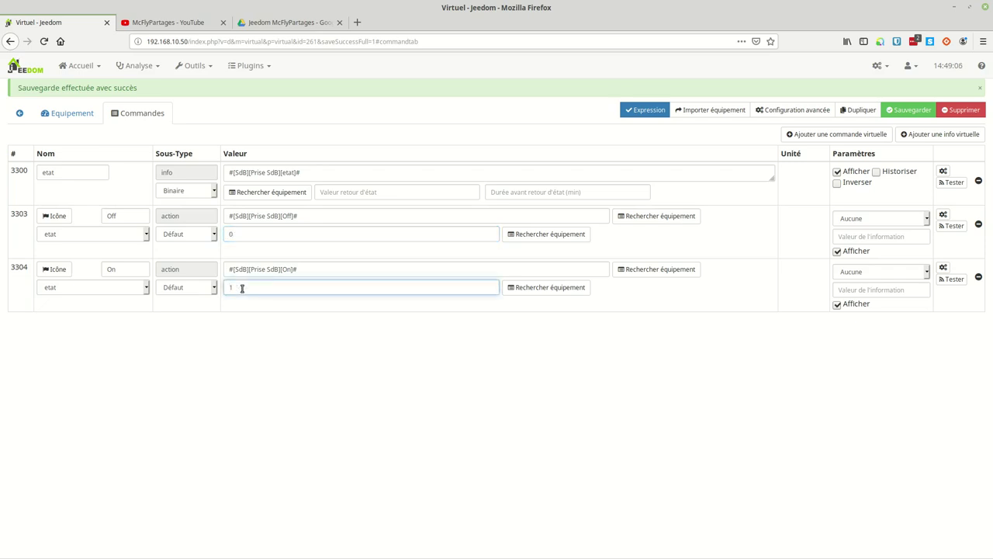
# Set the parameters to update etat with value 1 for On and 0 for Off, and save the equipment.
pyautogui.click(878, 272)
pyautogui.click(869, 301)
pyautogui.click(869, 291)
pyautogui.write('1')
pyautogui.click(886, 236)
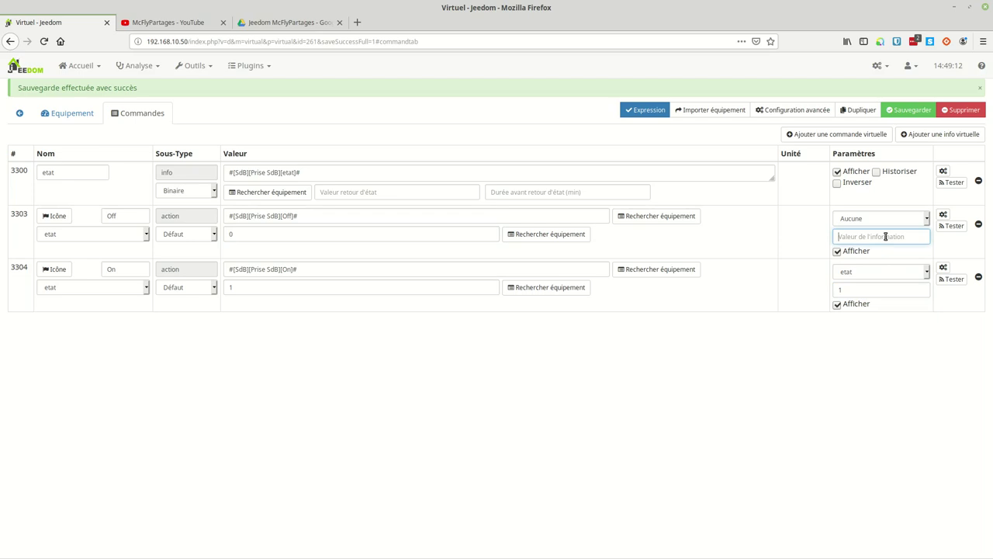
pyautogui.write('0')
pyautogui.click(892, 222)
pyautogui.click(865, 250)
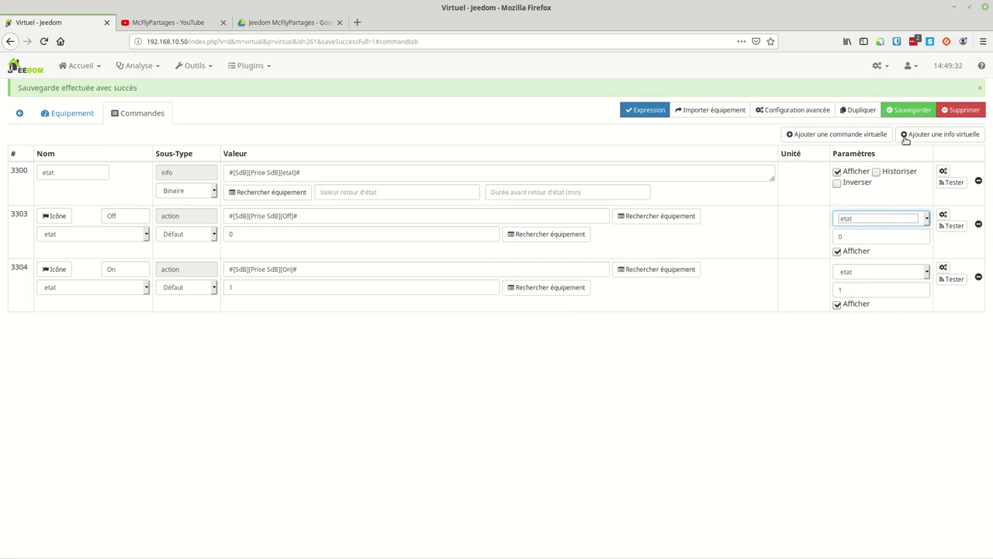
pyautogui.click(898, 110)
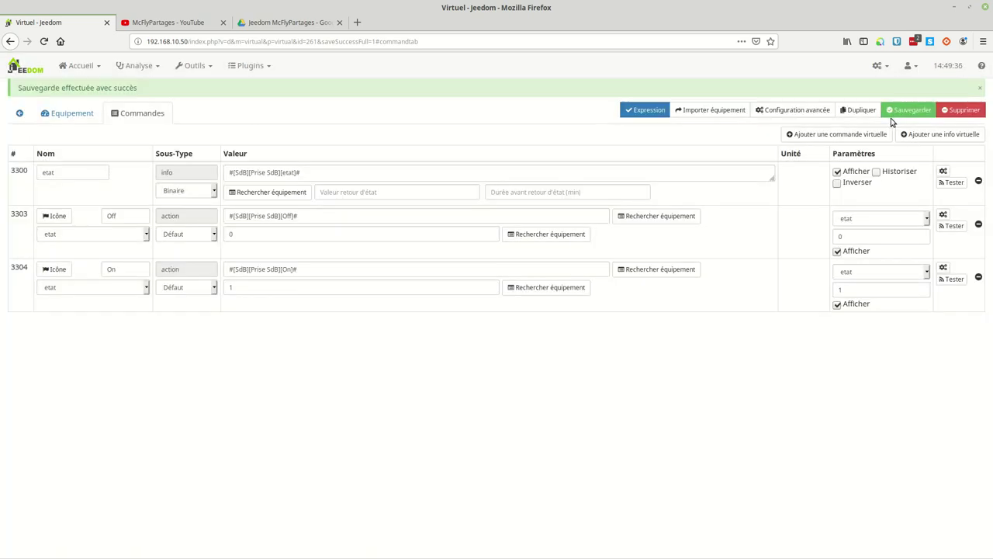
# Test the Off and etat commands of the vTest equipment.
pyautogui.click(954, 225)
pyautogui.click(952, 183)
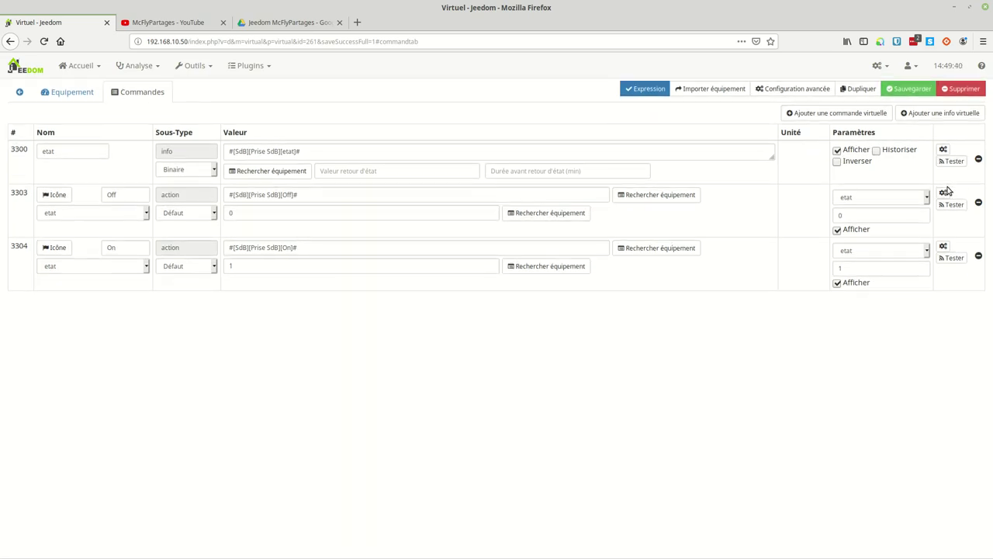
# Test the On, etat and Off commands of the vTest equipment in that order.
pyautogui.click(566, 115)
pyautogui.click(951, 258)
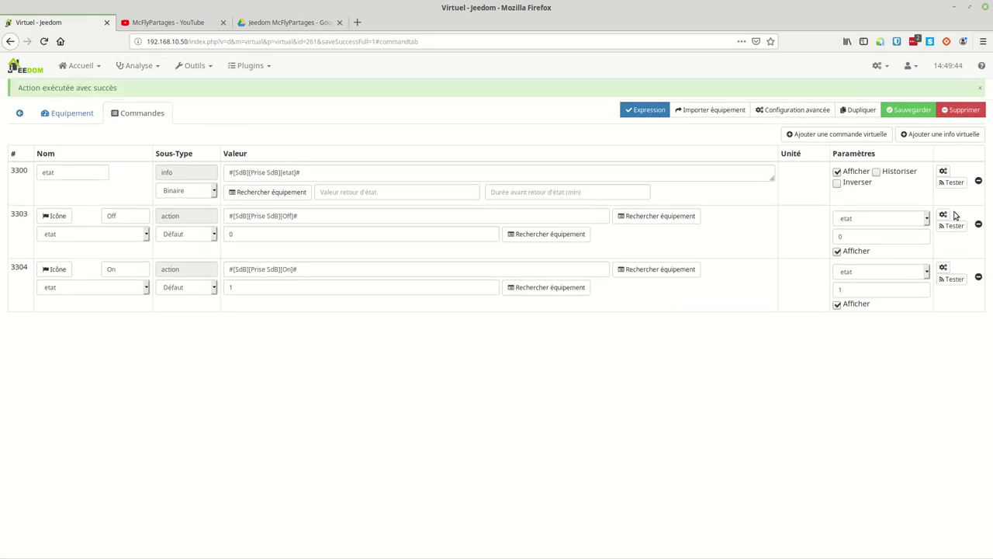
pyautogui.click(953, 161)
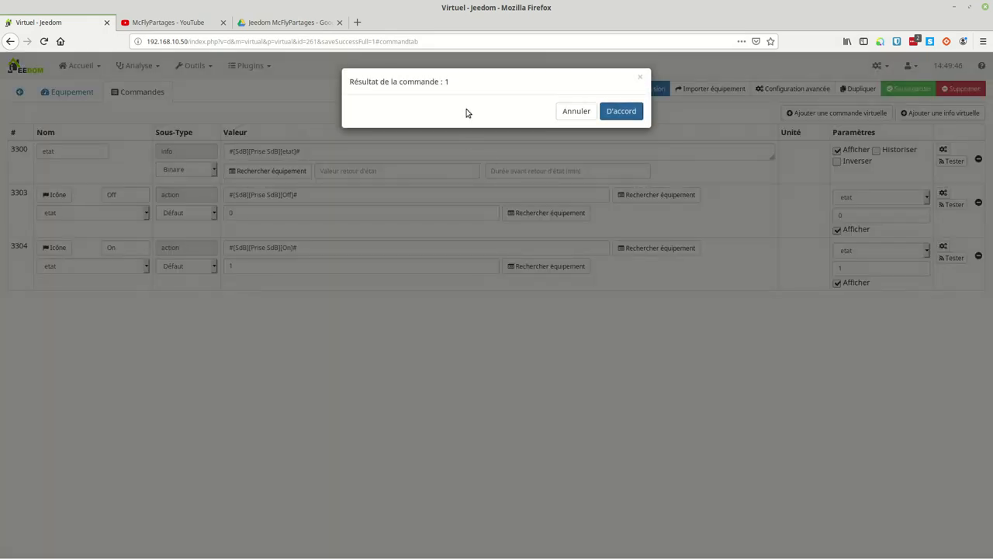
pyautogui.click(576, 109)
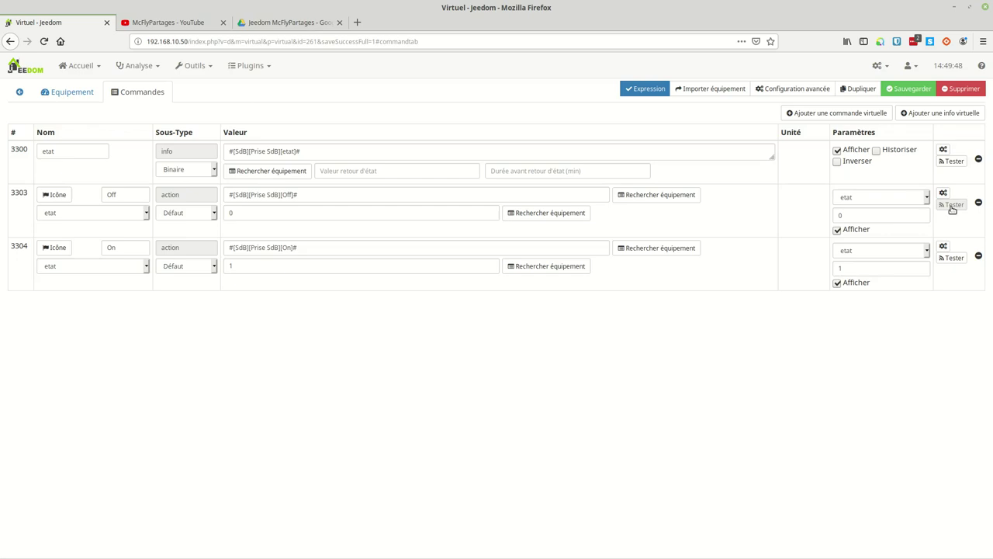
pyautogui.click(953, 205)
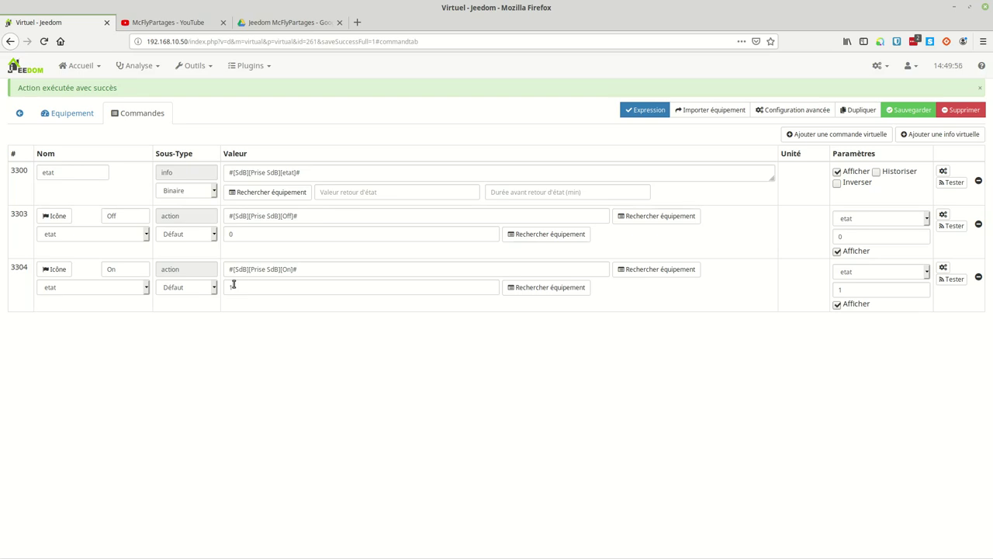
# Import the commands of the Temperature SdB equipment from the SdB object into vTest.
pyautogui.click(703, 111)
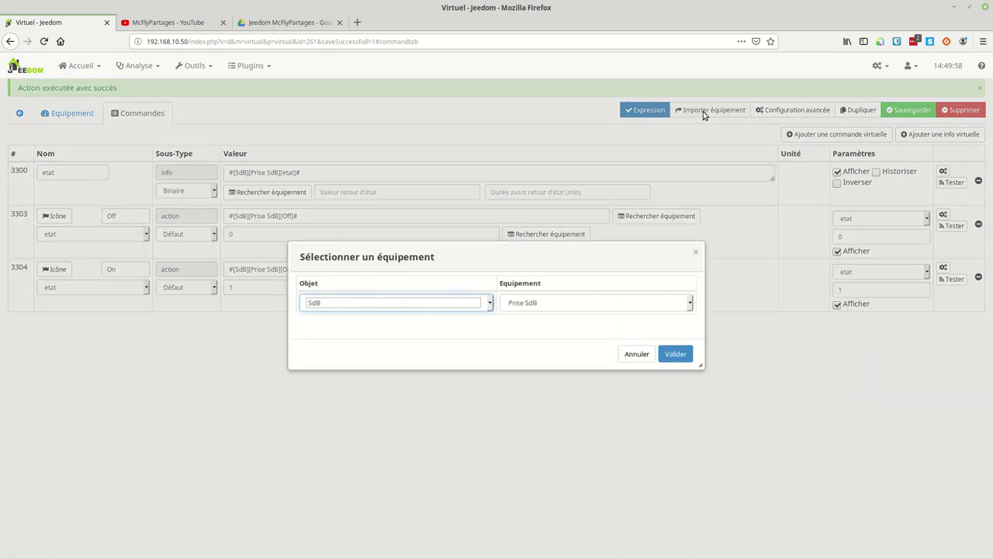
pyautogui.click(454, 308)
pyautogui.click(535, 301)
pyautogui.click(533, 333)
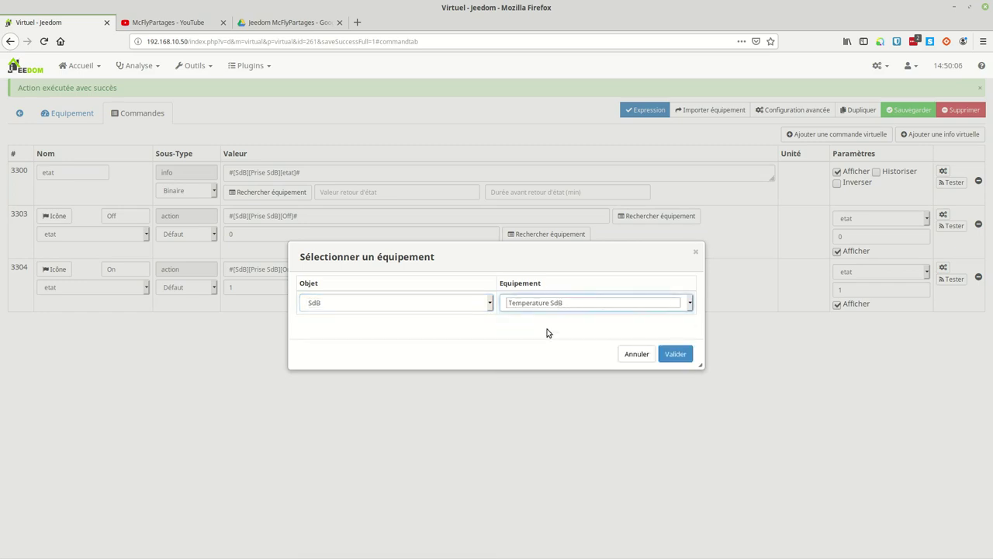
pyautogui.click(675, 353)
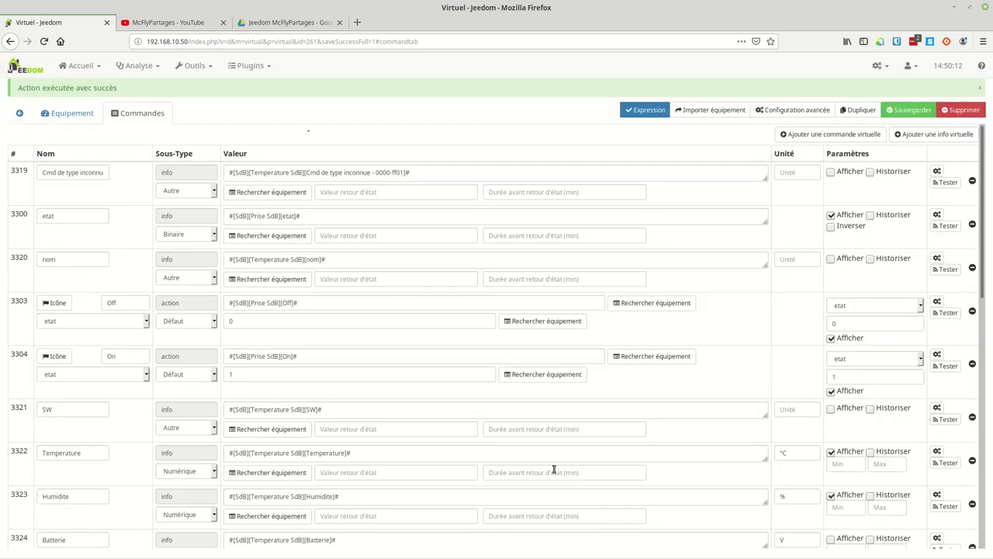
# Delete the imported unknown-type command and the nom, SW, Batterie, BatteriePourcent, Specific and Pression1 commands.
pyautogui.click(973, 181)
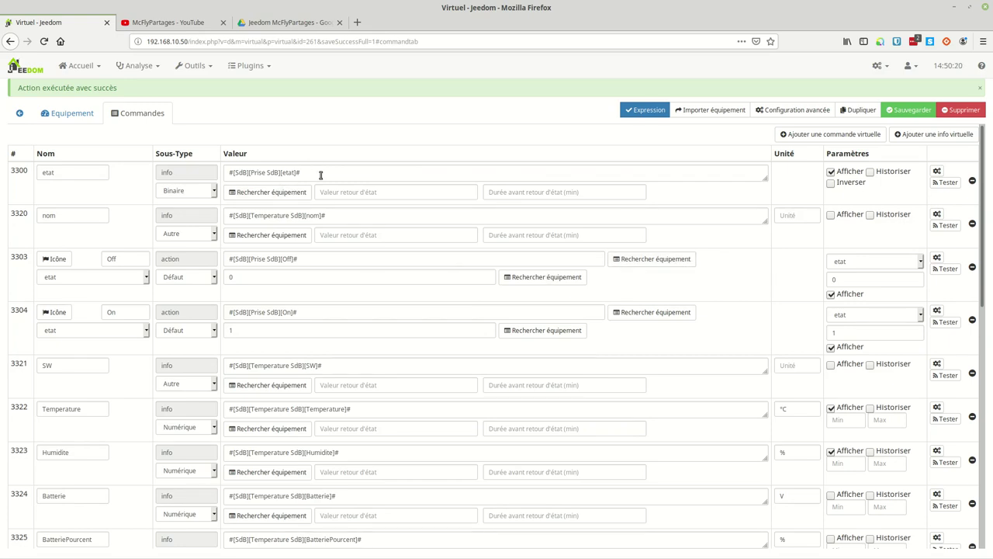
pyautogui.click(971, 224)
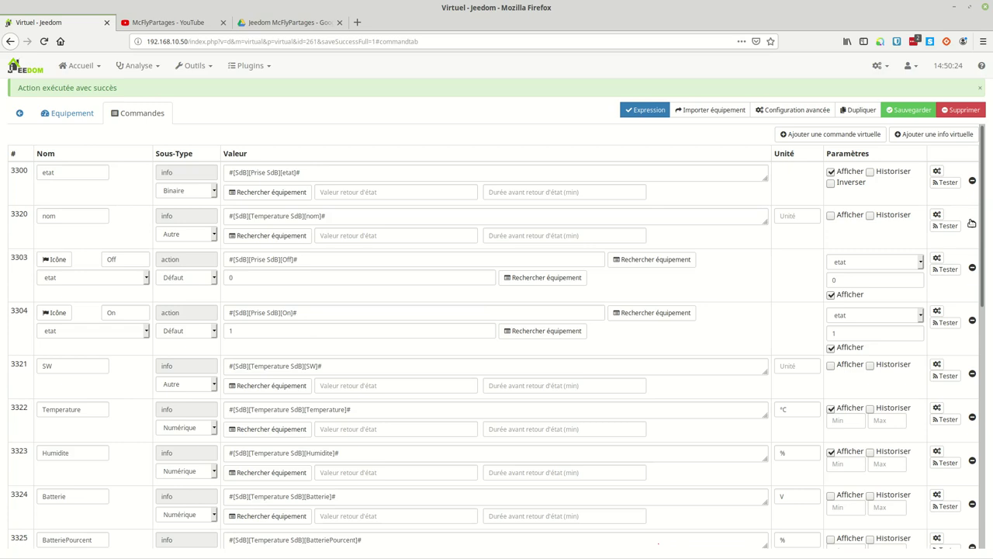
pyautogui.click(972, 225)
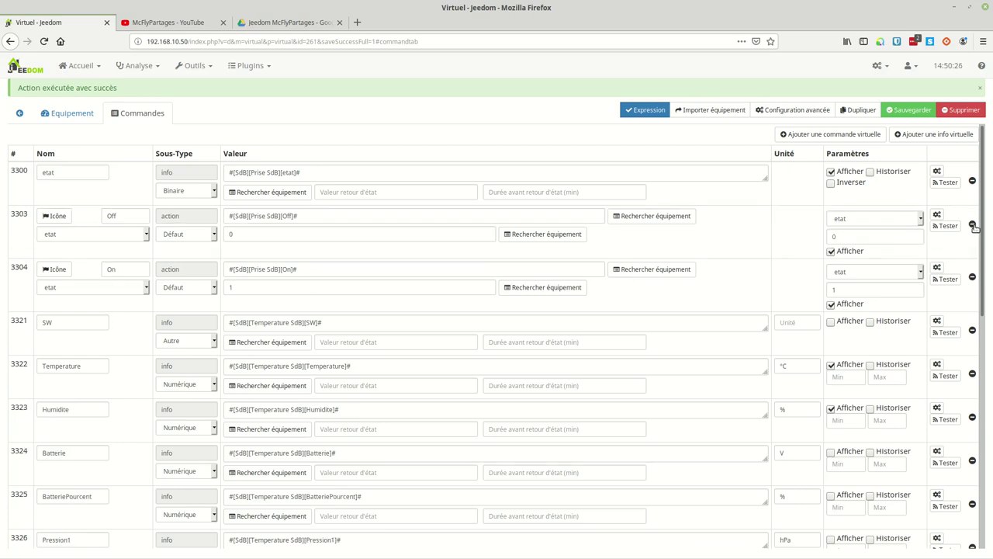
pyautogui.click(973, 331)
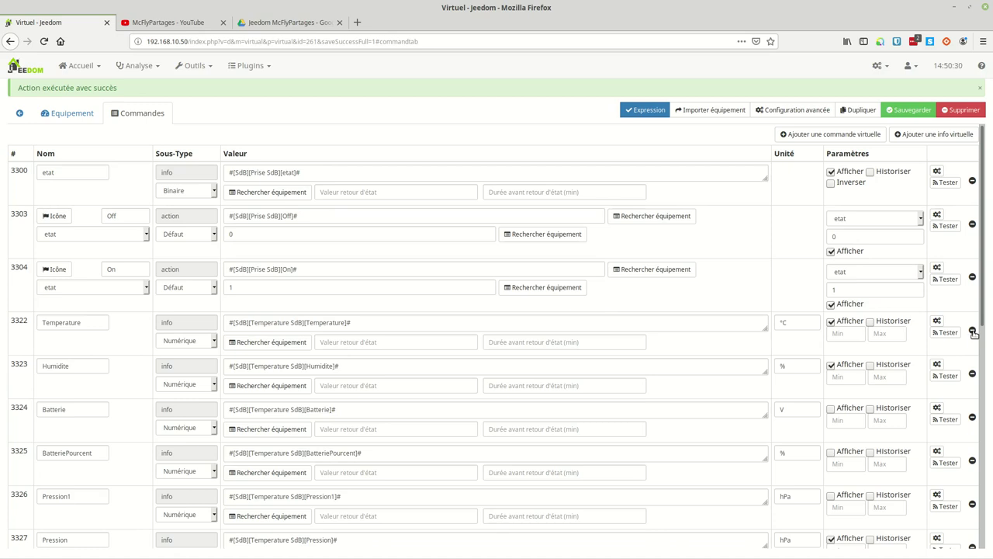
pyautogui.click(972, 418)
pyautogui.click(972, 419)
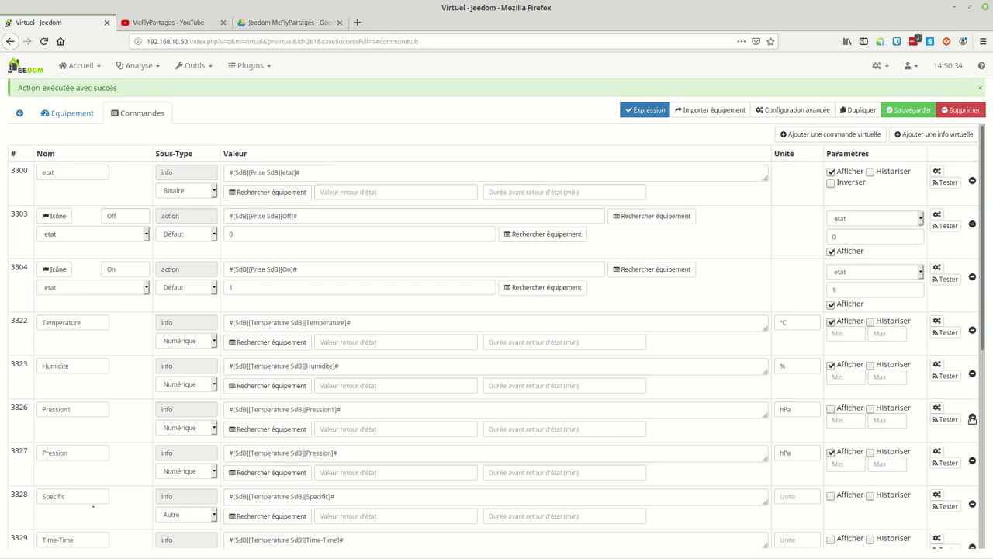
pyautogui.click(973, 505)
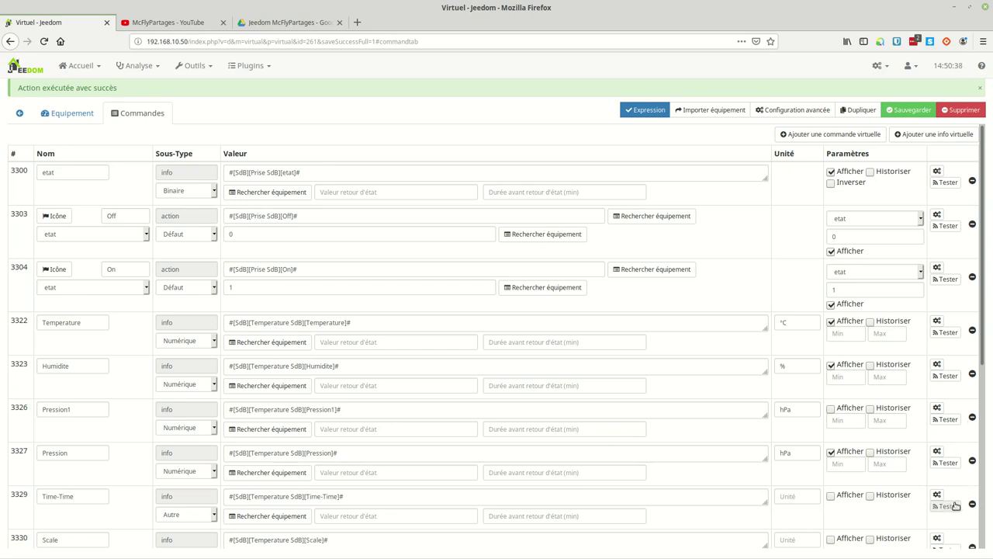
pyautogui.click(973, 419)
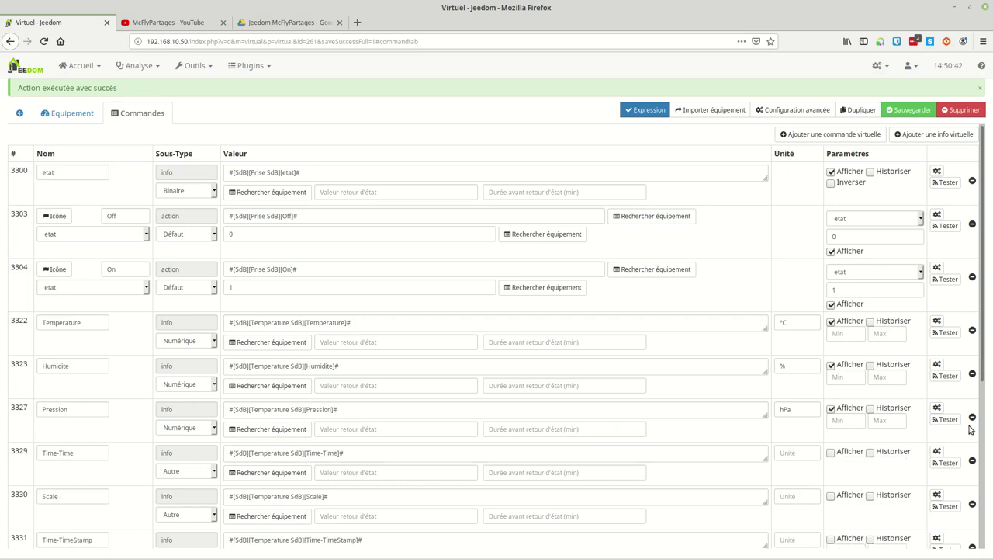
# Delete the imported Time-Time, Scale, Time-TimeStamp, IEEE-Addr, Short-Addr, Link Quality, Power Source and online commands.
pyautogui.click(972, 461)
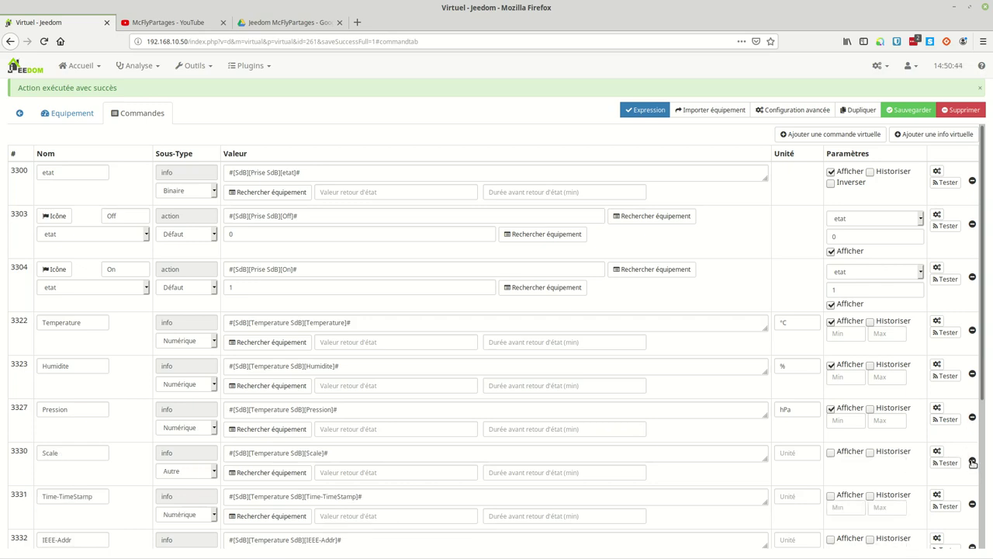
pyautogui.click(972, 462)
pyautogui.click(972, 461)
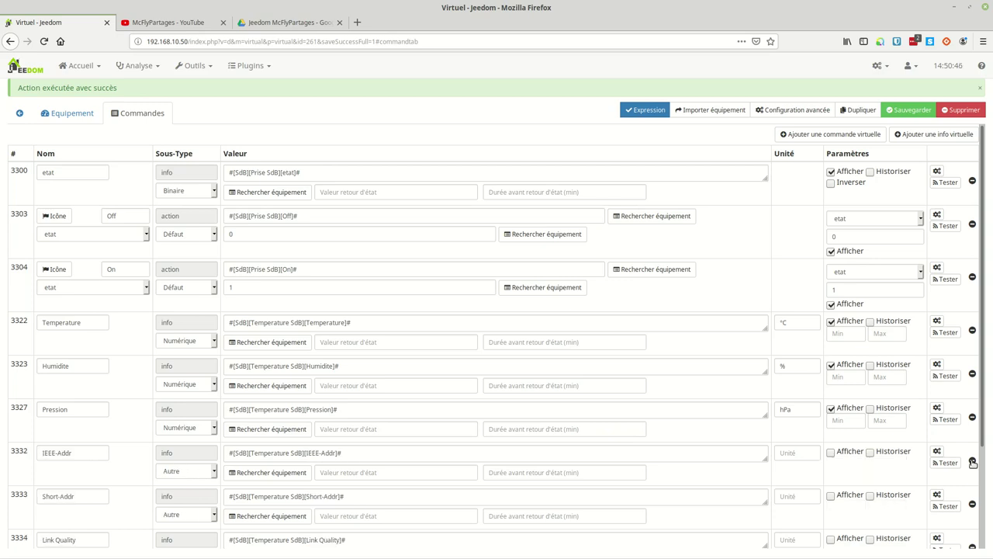
pyautogui.click(972, 462)
pyautogui.click(973, 462)
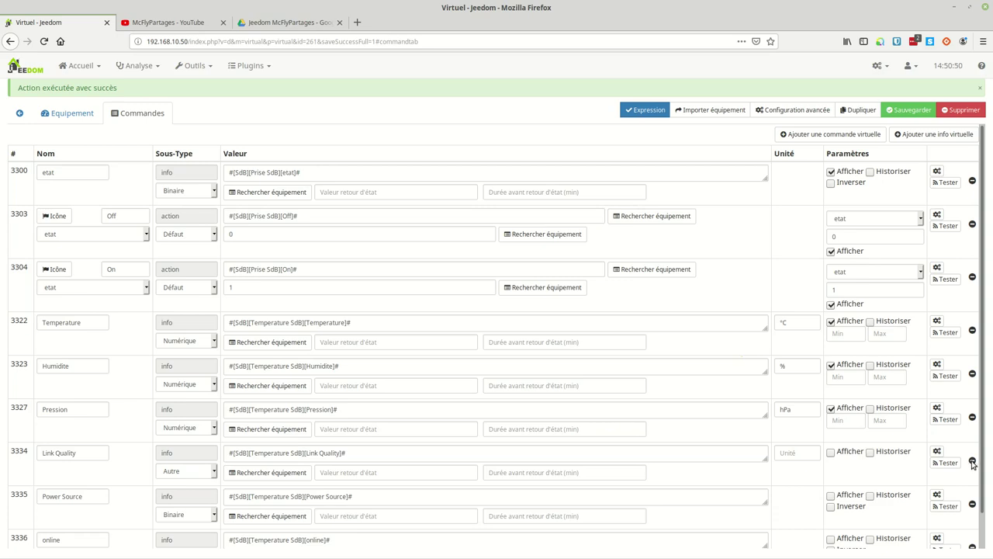
pyautogui.click(973, 461)
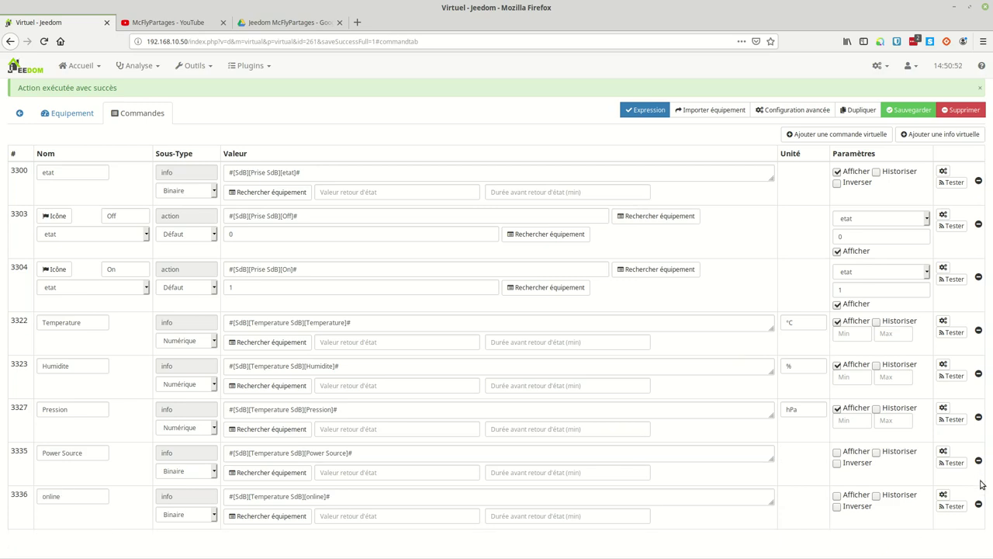
pyautogui.click(979, 461)
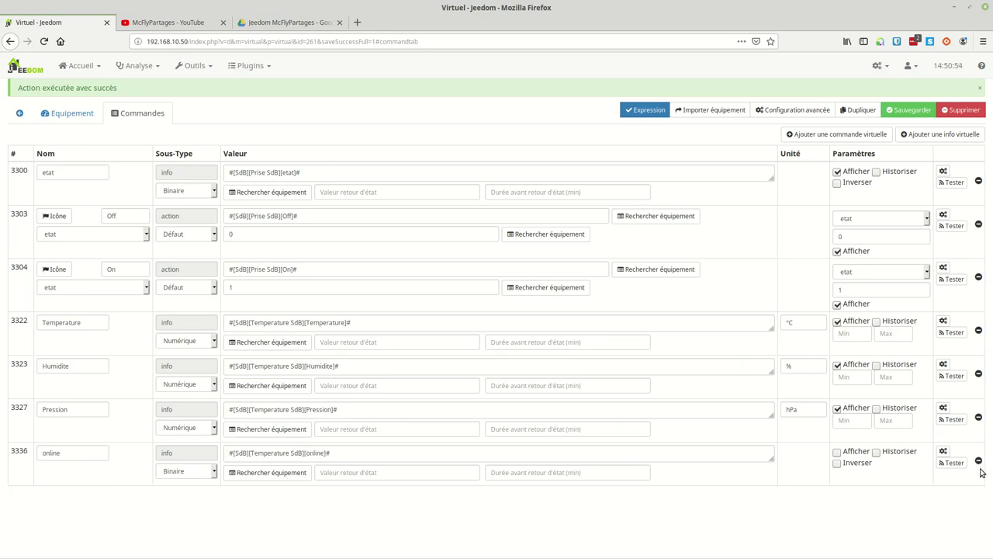
pyautogui.click(979, 461)
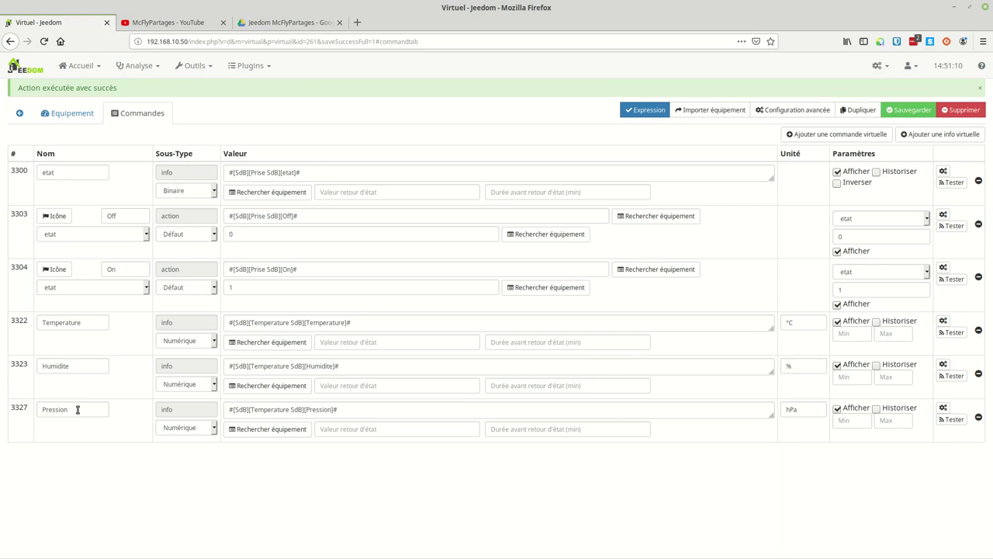
# Save the vTest equipment and open the SdB room's dashboard.
pyautogui.click(910, 110)
pyautogui.click(69, 113)
pyautogui.click(20, 114)
pyautogui.click(80, 65)
pyautogui.moveTo(100, 91)
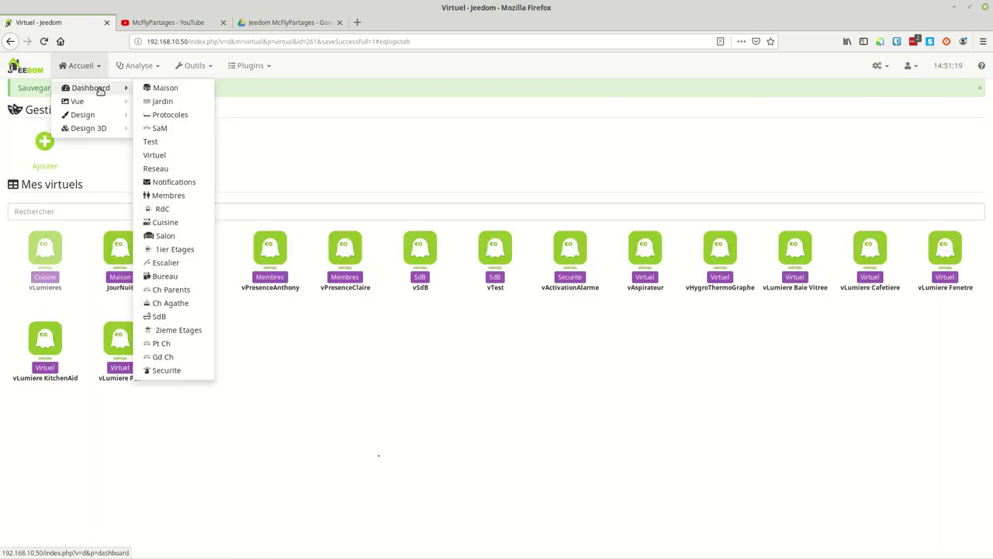
pyautogui.click(160, 315)
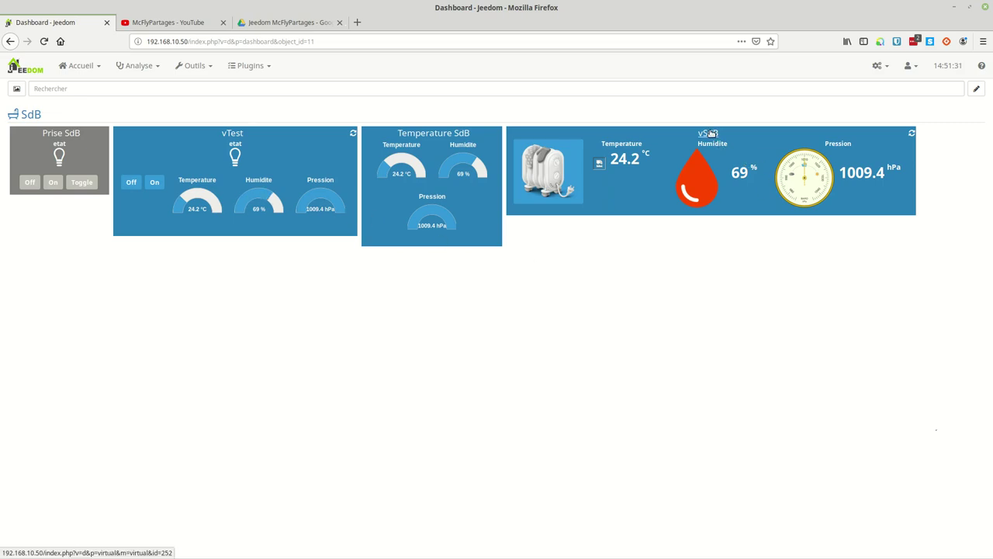
# Test the vTest tile on the dashboard by switching the socket on and back off.
pyautogui.moveTo(780, 191)
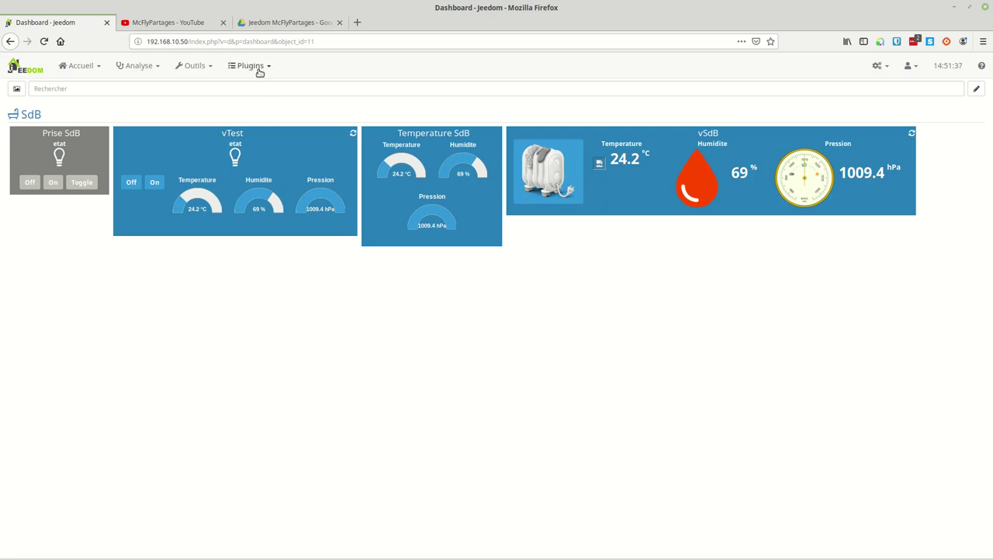
pyautogui.click(155, 183)
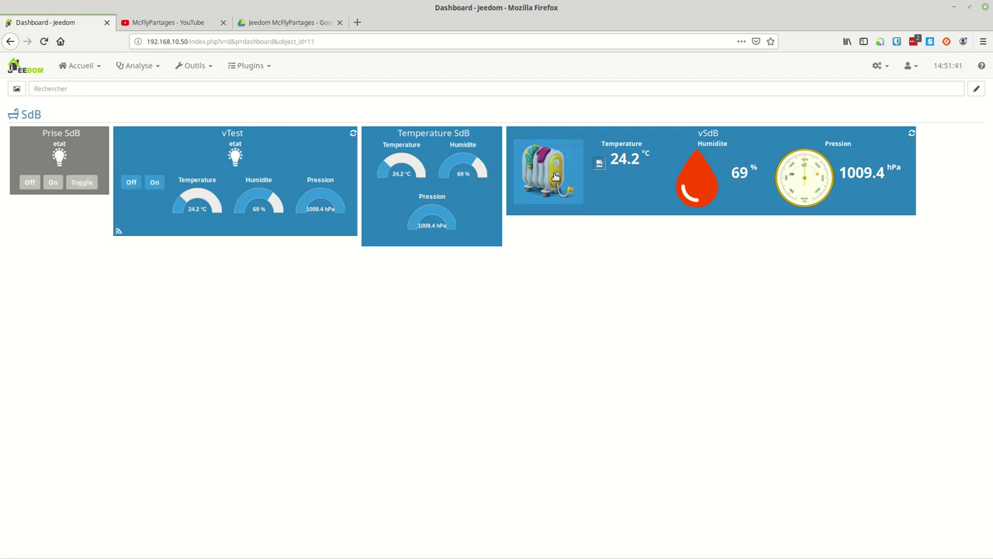
pyautogui.click(132, 185)
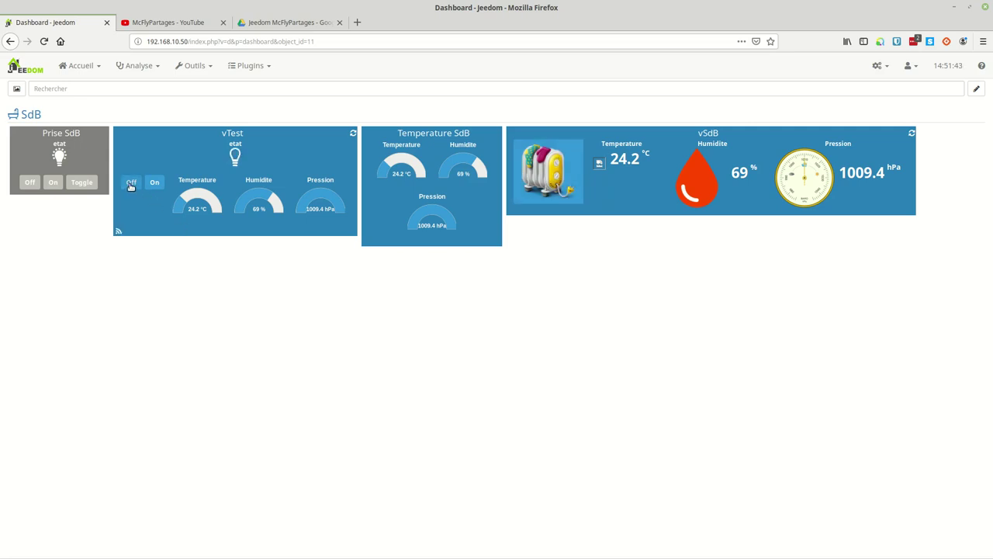
# Open the Widget plugin's easy creation mode and start a new On/Off widget.
pyautogui.click(247, 66)
pyautogui.moveTo(280, 163)
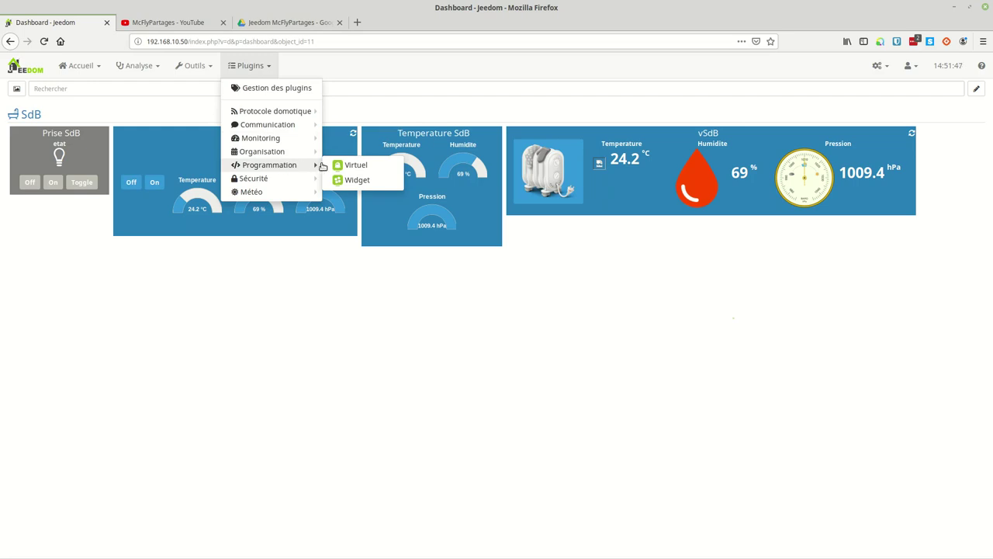
pyautogui.click(350, 180)
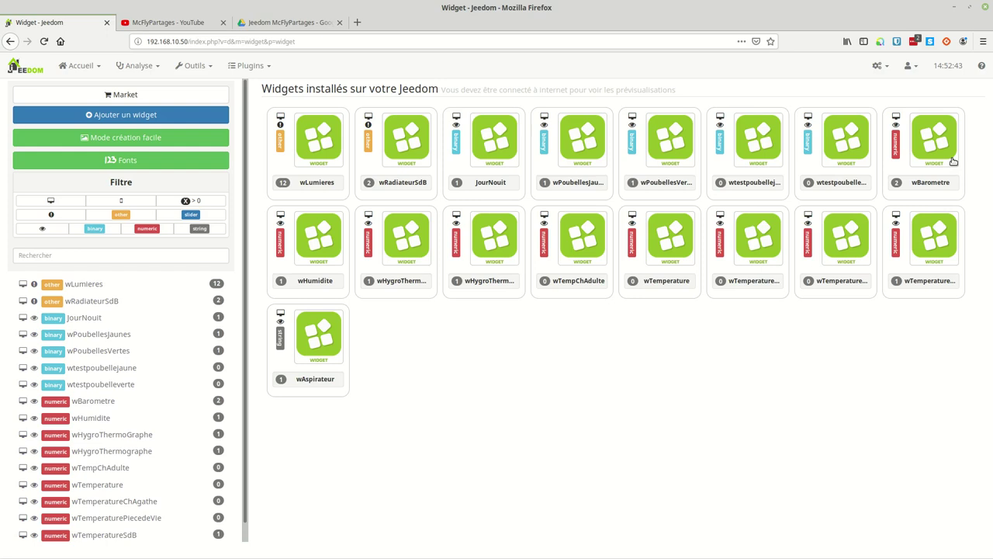
pyautogui.click(124, 139)
pyautogui.click(124, 139)
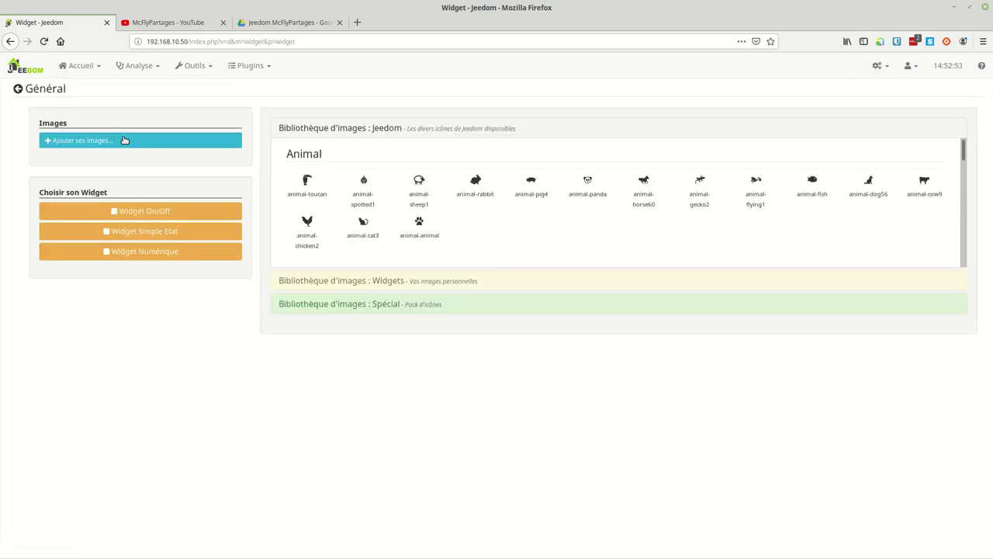
pyautogui.click(150, 214)
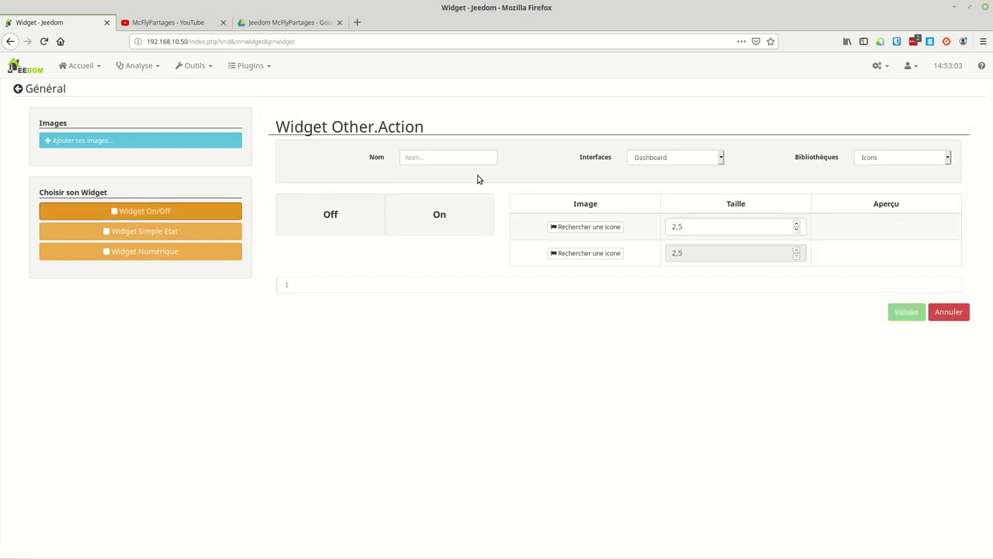
# Look over the window for adding personal images to the widget library.
pyautogui.click(89, 141)
pyautogui.scroll(-3, 415, 298)
pyautogui.scroll(5, 415, 298)
pyautogui.click(750, 101)
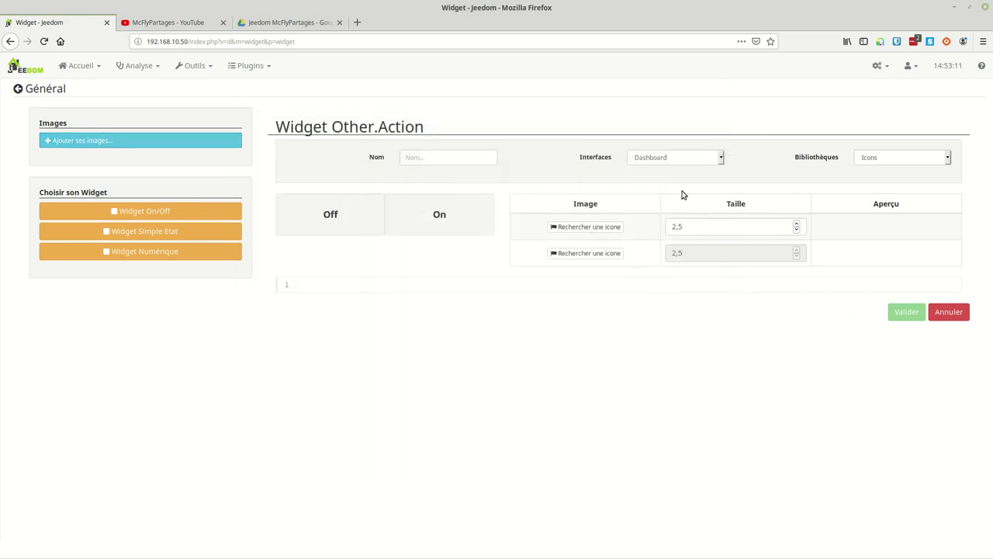
# Name the On/Off widget wTestRad and set its library to Images.
pyautogui.click(460, 164)
pyautogui.write('wtestrad')
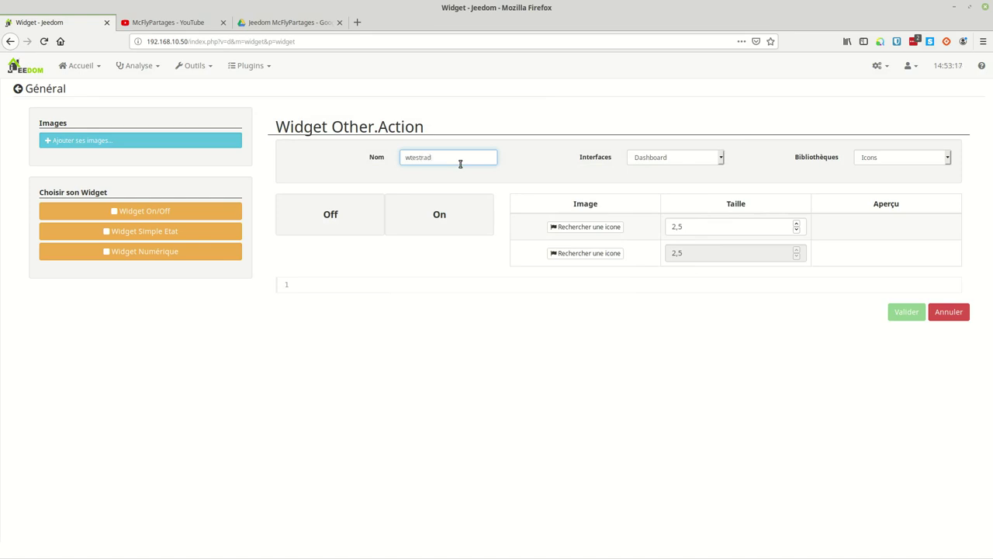
pyautogui.click(411, 158)
pyautogui.press('BackSpace')
pyautogui.write('1')
pyautogui.press('BackSpace')
pyautogui.write('R')
pyautogui.click(915, 158)
pyautogui.click(895, 187)
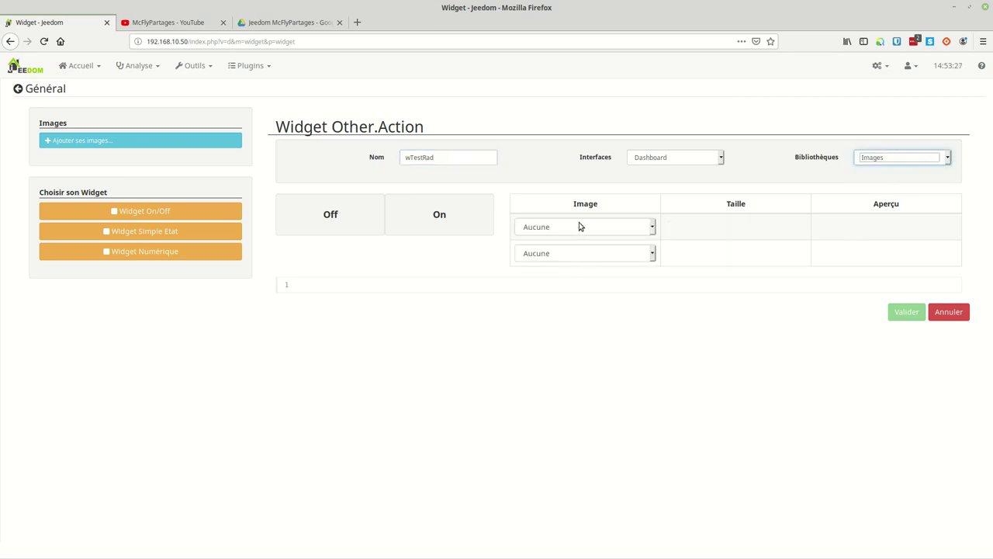
# Assign RadiateurSdB-Off-38.png to the widget's Off state and RadiateurSdB-On-38.png to its On state.
pyautogui.click(579, 226)
pyautogui.scroll(-3, 574, 298)
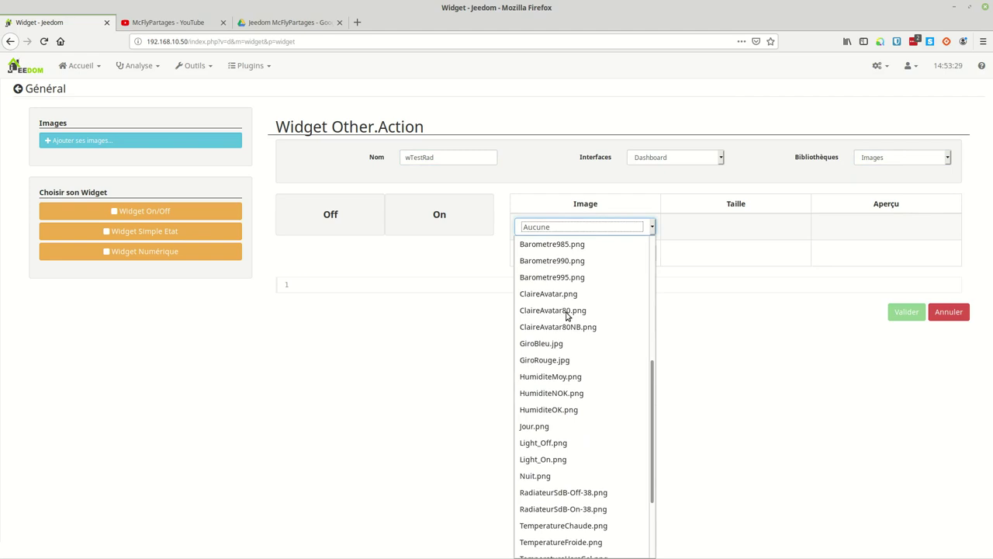
pyautogui.click(568, 492)
pyautogui.click(603, 256)
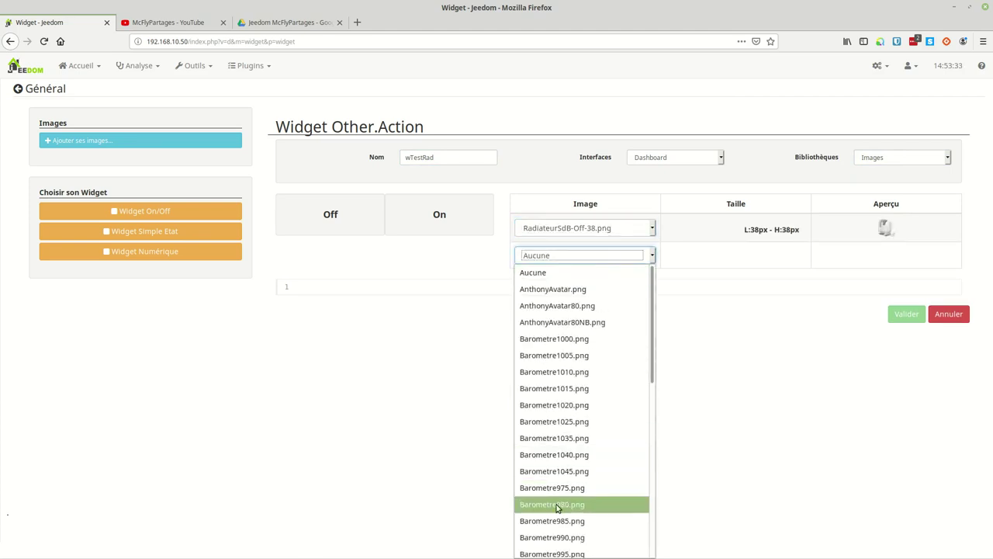
pyautogui.scroll(-5, 552, 434)
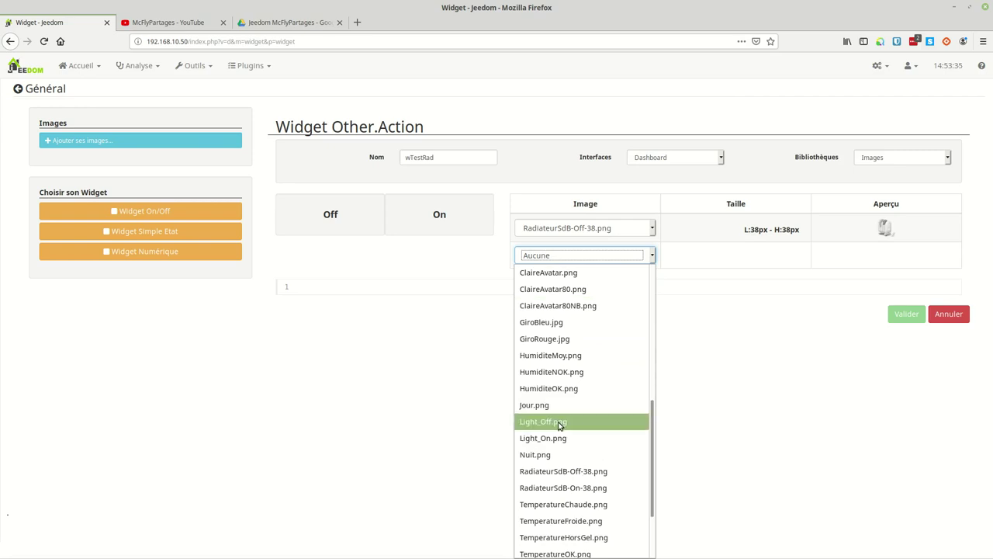
pyautogui.scroll(-1, 559, 425)
pyautogui.scroll(-1, 558, 426)
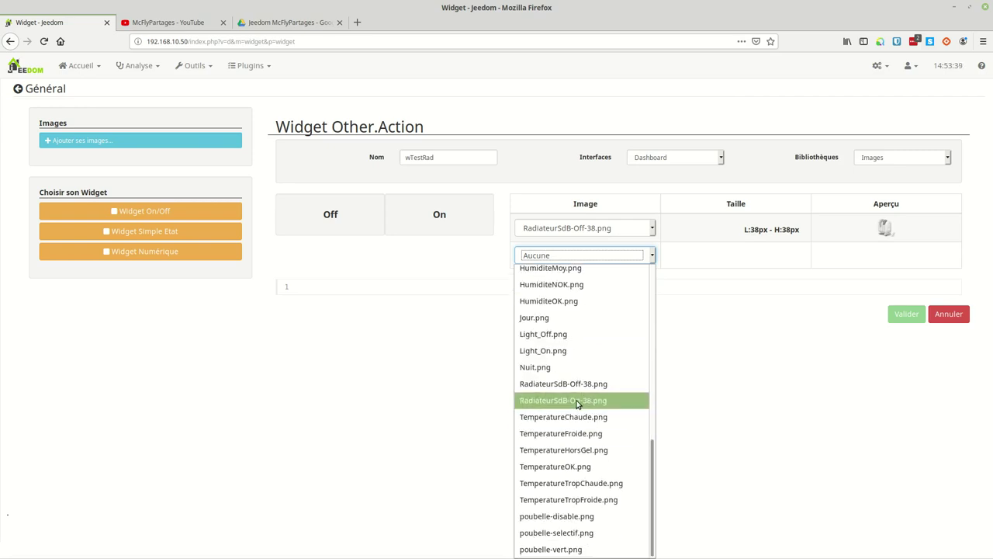
pyautogui.click(577, 400)
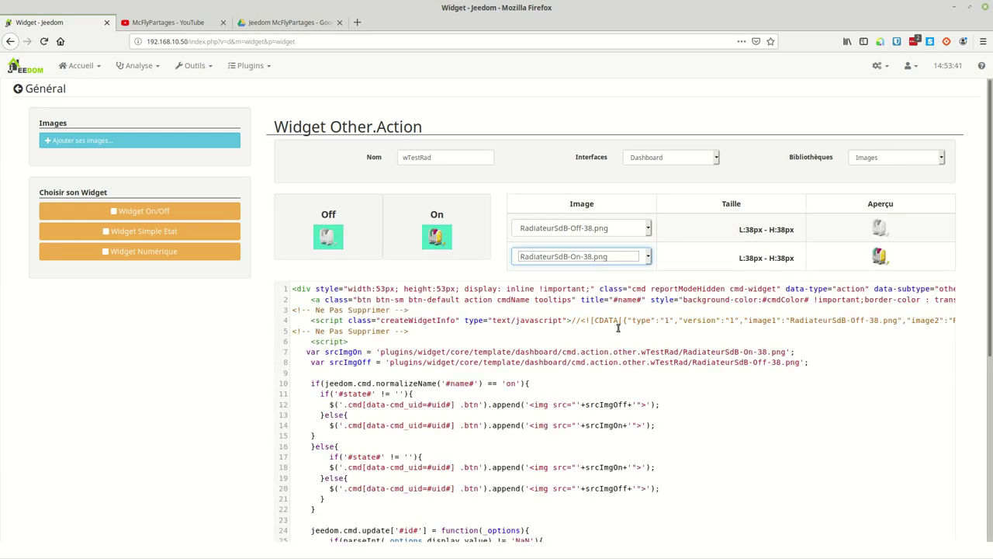
pyautogui.scroll(-3, 845, 255)
pyautogui.scroll(2, 841, 255)
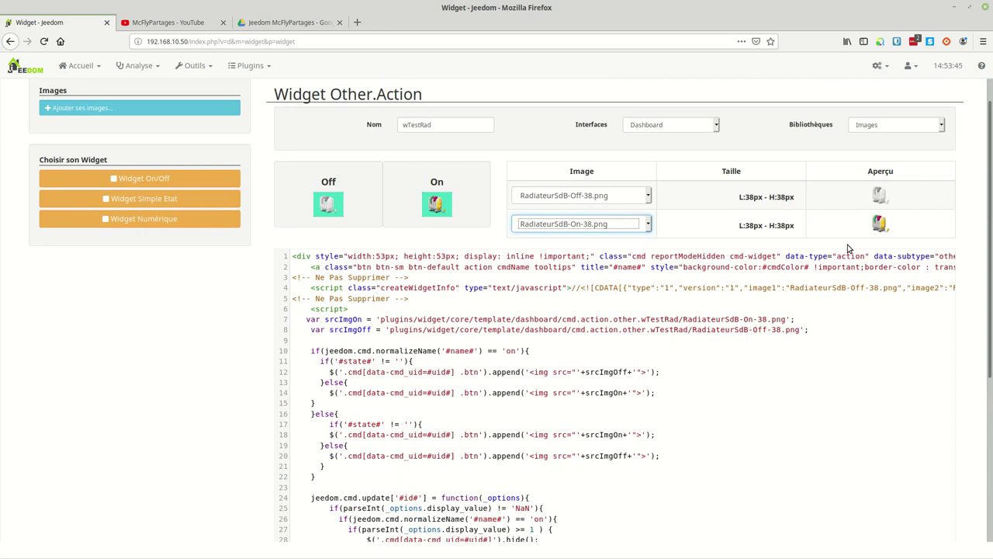
# Look through the personal images available for the widget's Off state.
pyautogui.click(623, 196)
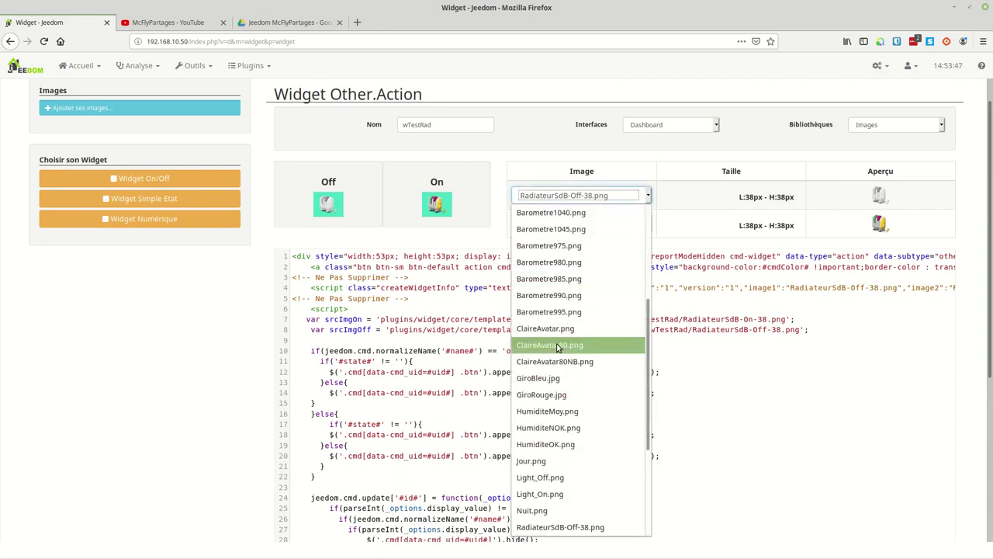
pyautogui.scroll(-3, 564, 347)
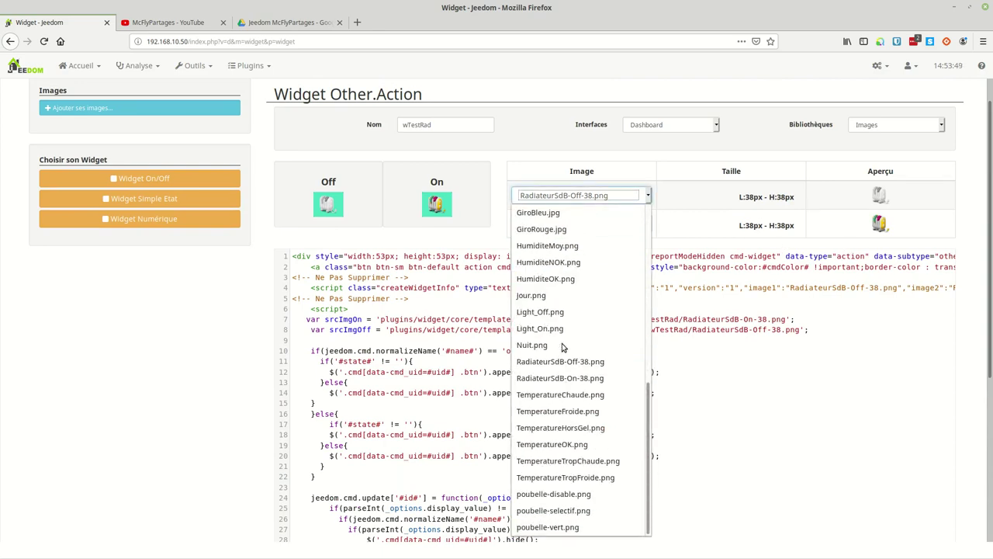
pyautogui.scroll(2, 563, 346)
pyautogui.scroll(6, 563, 347)
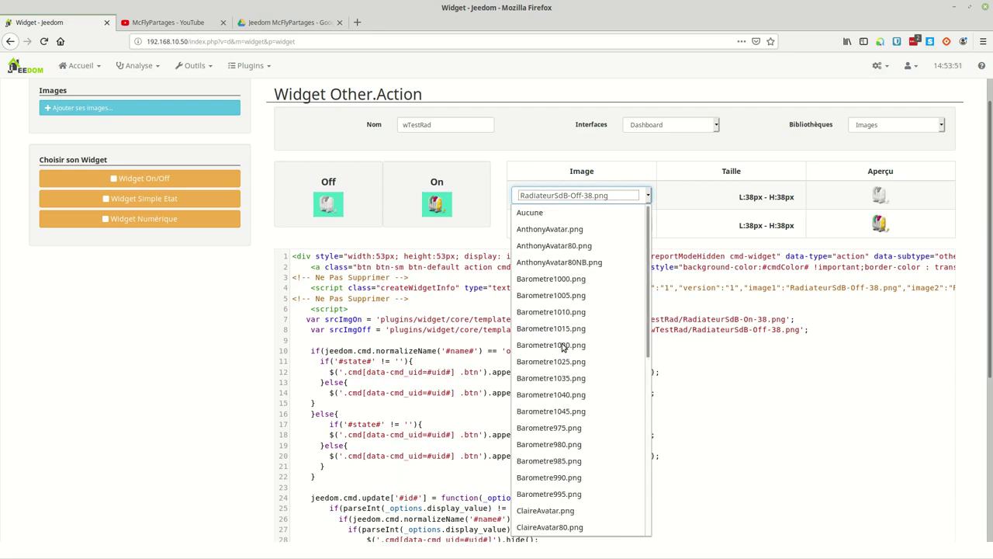
pyautogui.scroll(-1, 564, 347)
pyautogui.scroll(1, 564, 346)
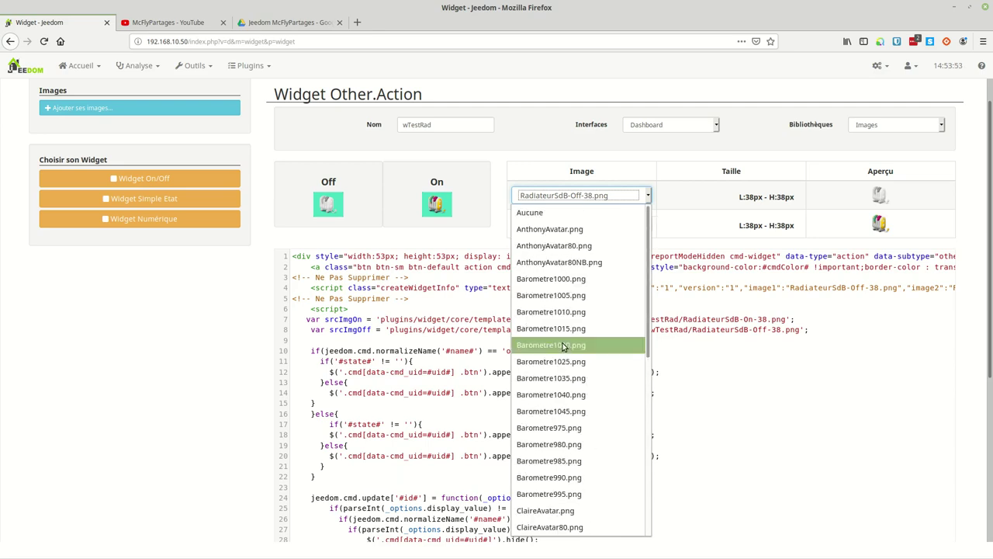
pyautogui.click(558, 170)
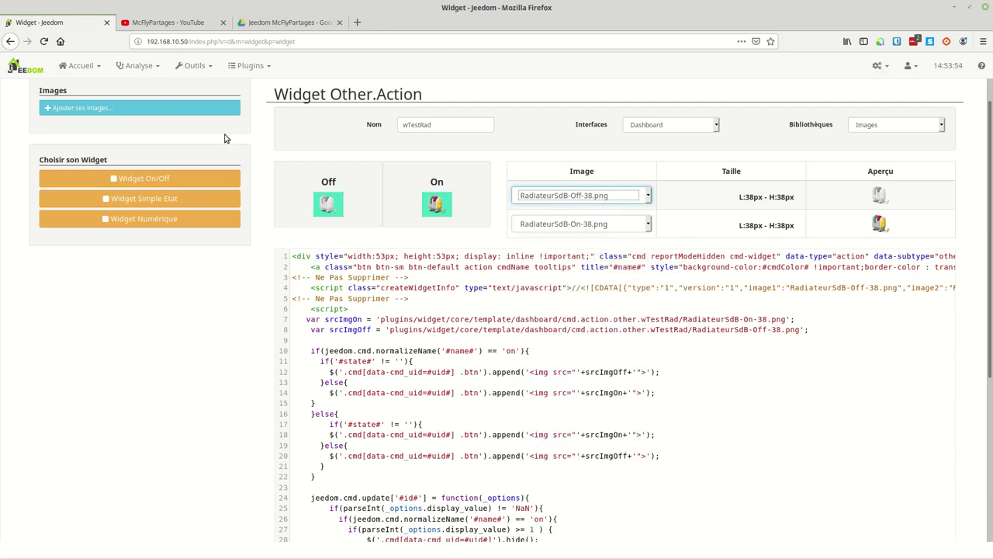
# Upload RadiateurSdB-Off.png and RadiateurSdB-On.png from the Images Jeedom folder to the personal image library.
pyautogui.click(104, 108)
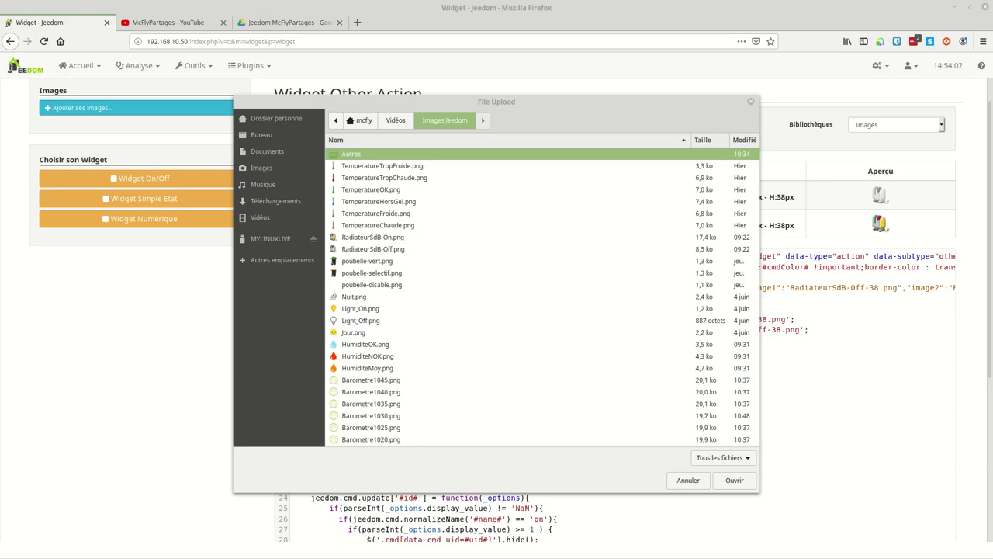
pyautogui.moveTo(563, 423); pyautogui.dragTo(466, 247)
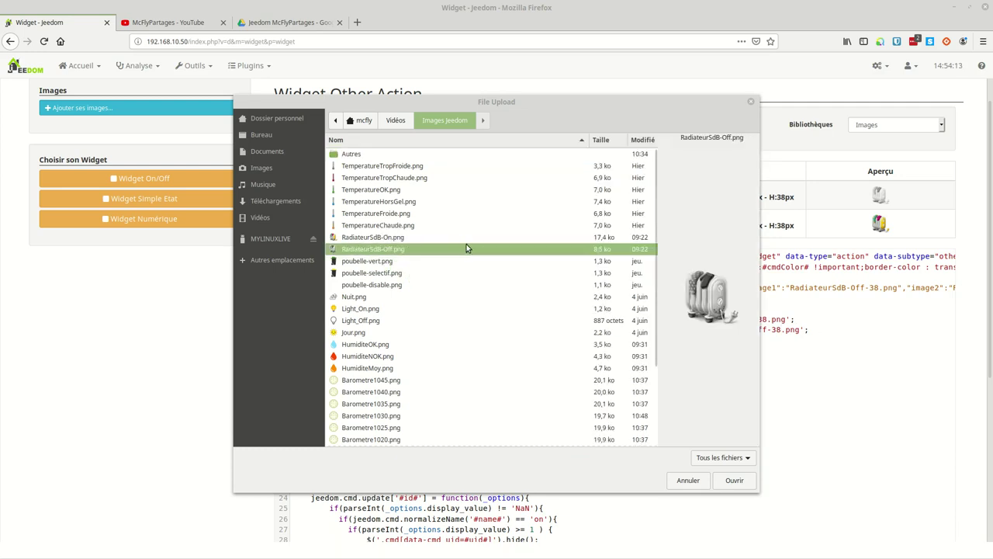
pyautogui.click(412, 250)
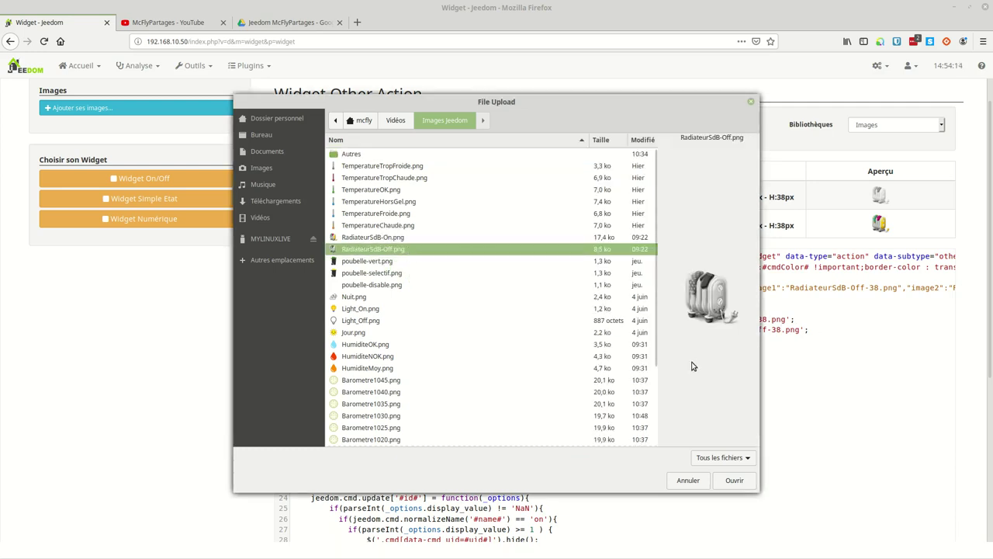
pyautogui.click(732, 481)
pyautogui.click(132, 112)
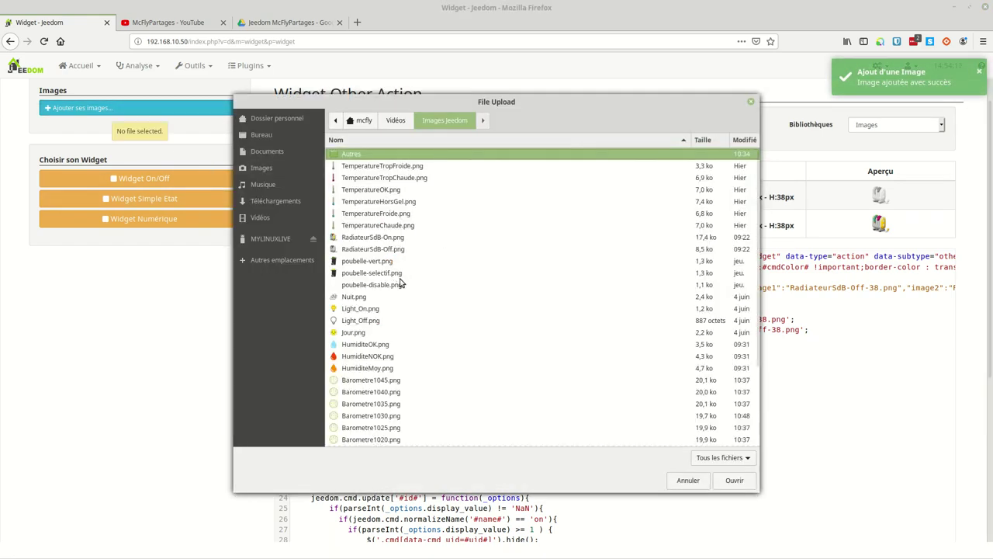
pyautogui.click(394, 237)
pyautogui.click(734, 480)
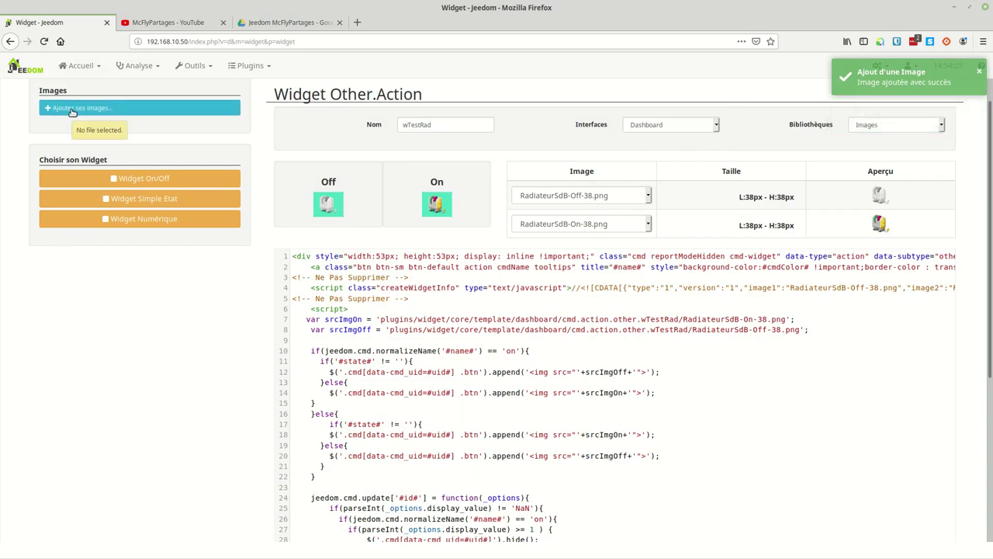
# Reload the Widget page and restart an On/Off widget in easy creation mode, named wTestRad with the Images library.
pyautogui.click(44, 41)
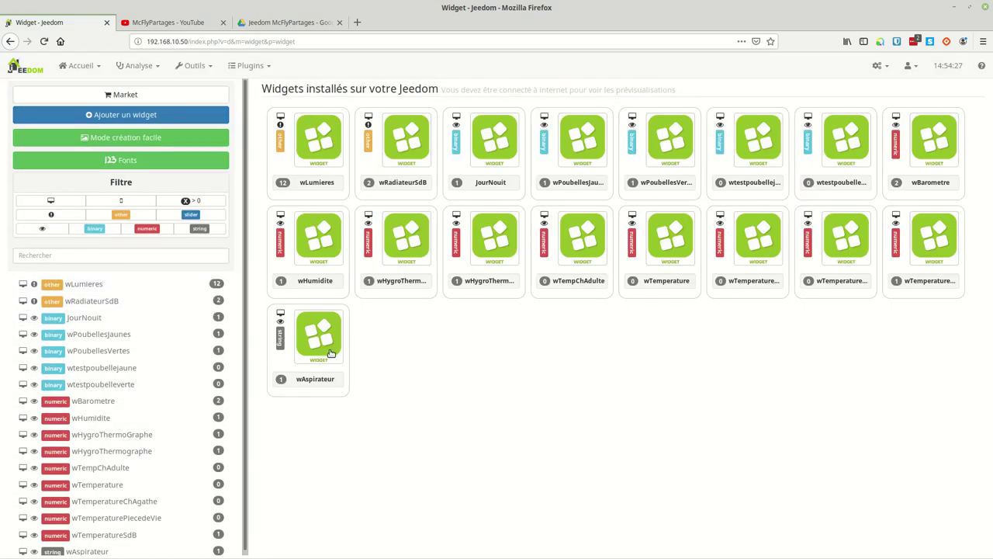
pyautogui.click(127, 137)
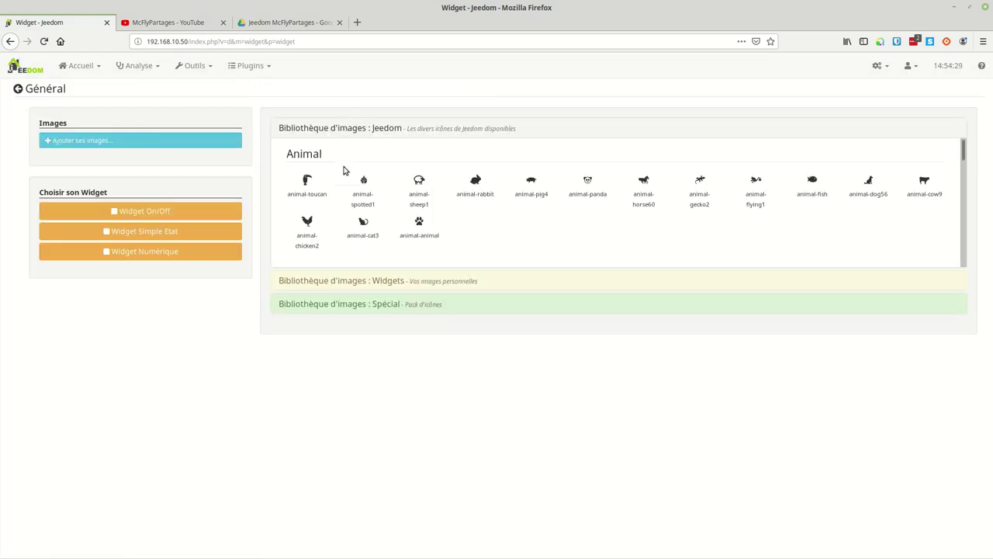
pyautogui.click(151, 214)
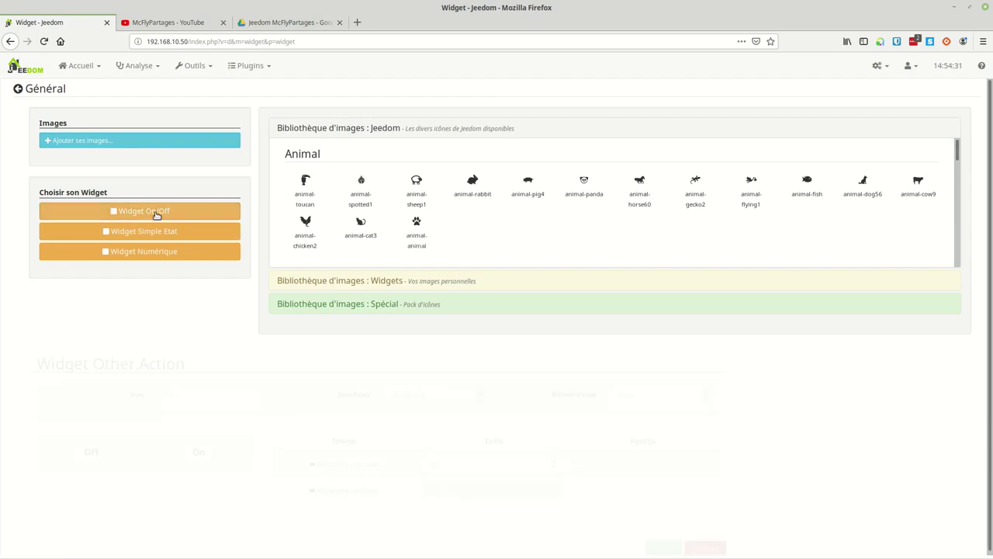
pyautogui.click(412, 157)
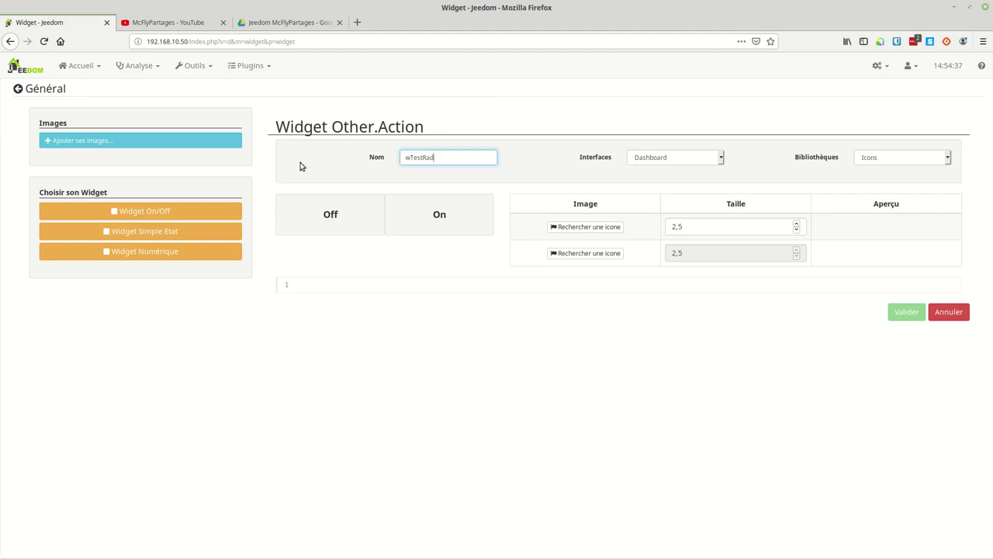
pyautogui.click(866, 158)
pyautogui.click(877, 188)
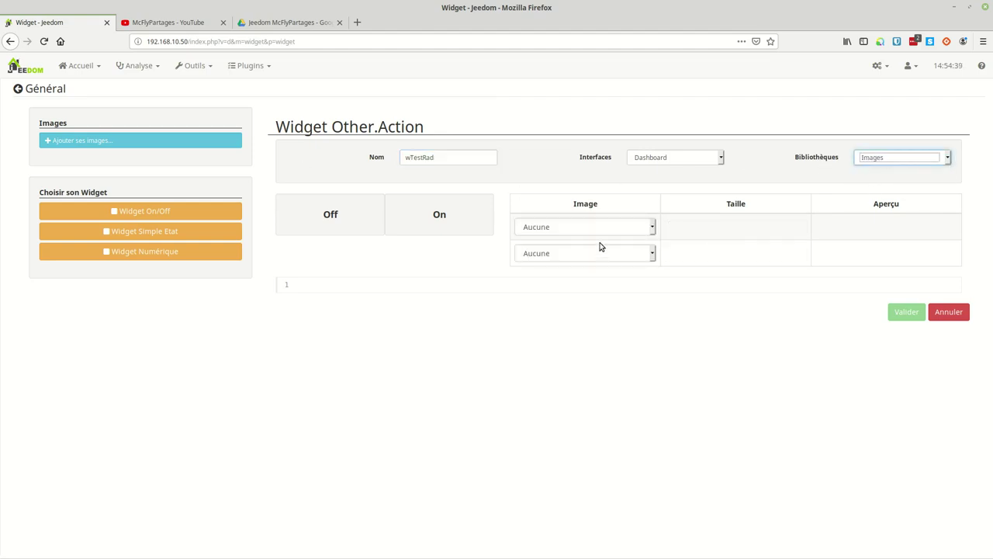
# Assign RadiateurSdB-Off.png to the Off state and RadiateurSdB-On.png to the On state, and validate the widget.
pyautogui.click(564, 227)
pyautogui.scroll(-10, 621, 388)
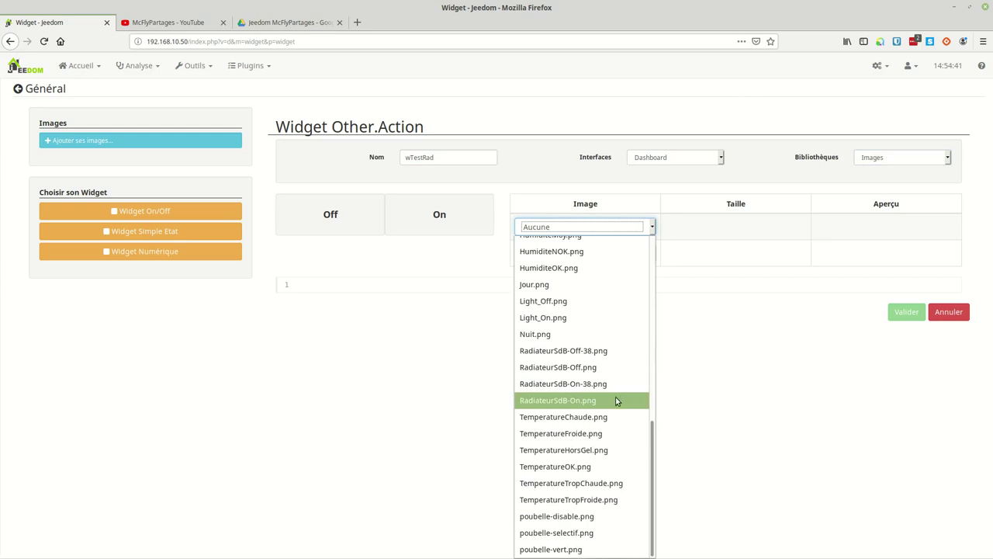
pyautogui.click(581, 368)
pyautogui.click(612, 298)
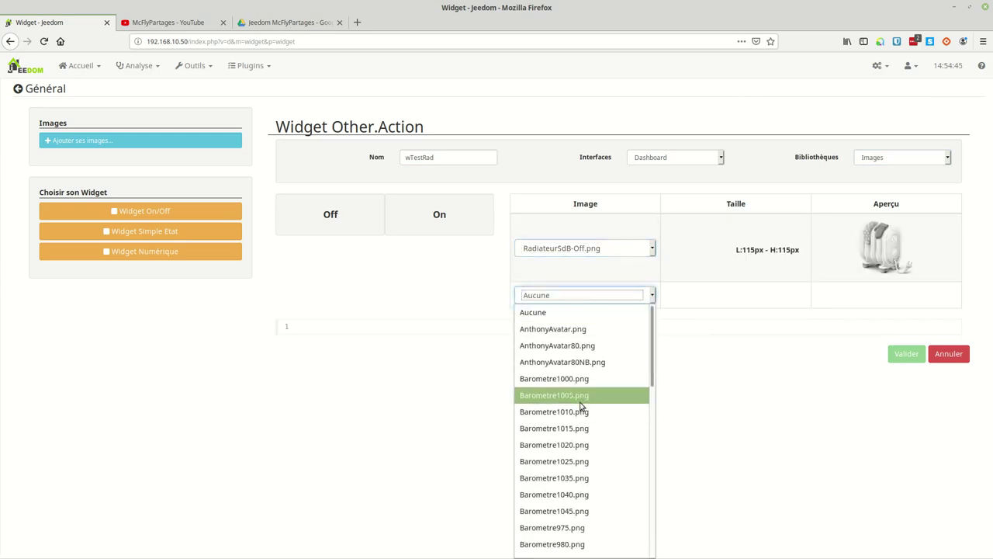
pyautogui.scroll(-5, 580, 406)
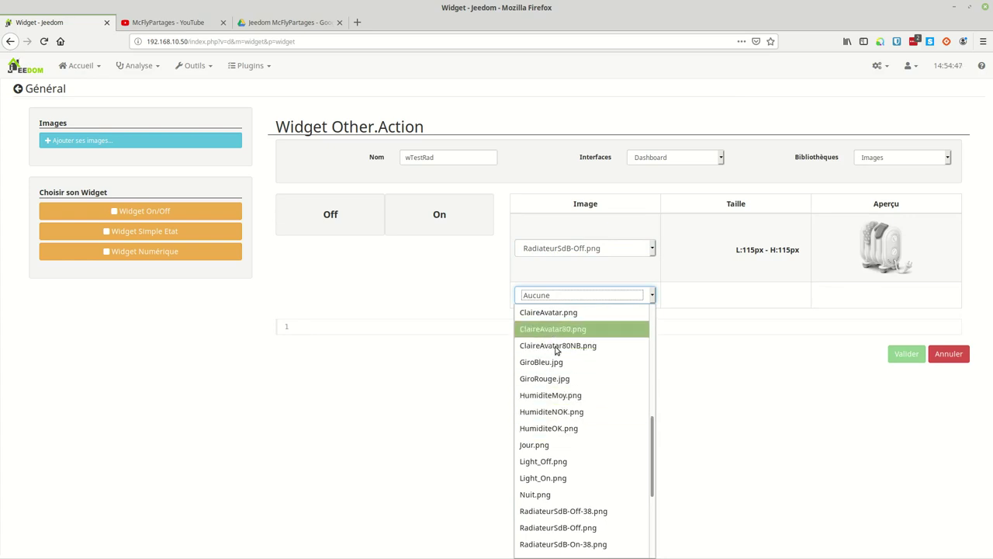
pyautogui.scroll(-1, 575, 543)
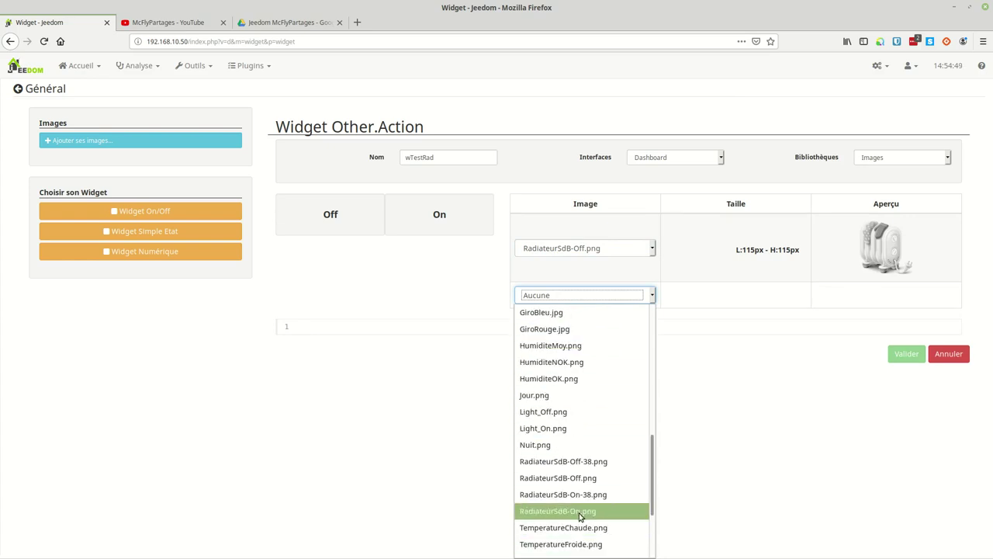
pyautogui.click(581, 509)
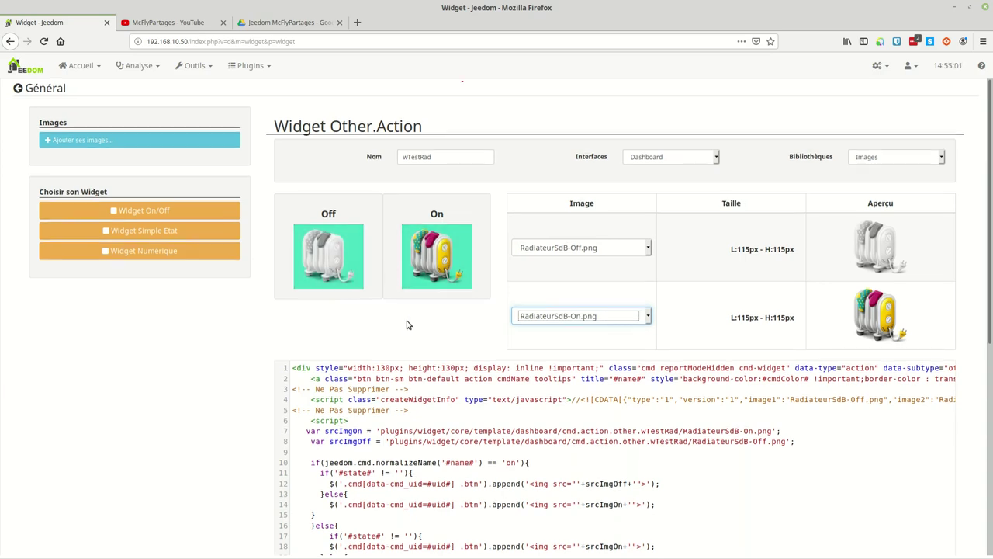
pyautogui.scroll(-4, 405, 324)
pyautogui.scroll(-3, 406, 322)
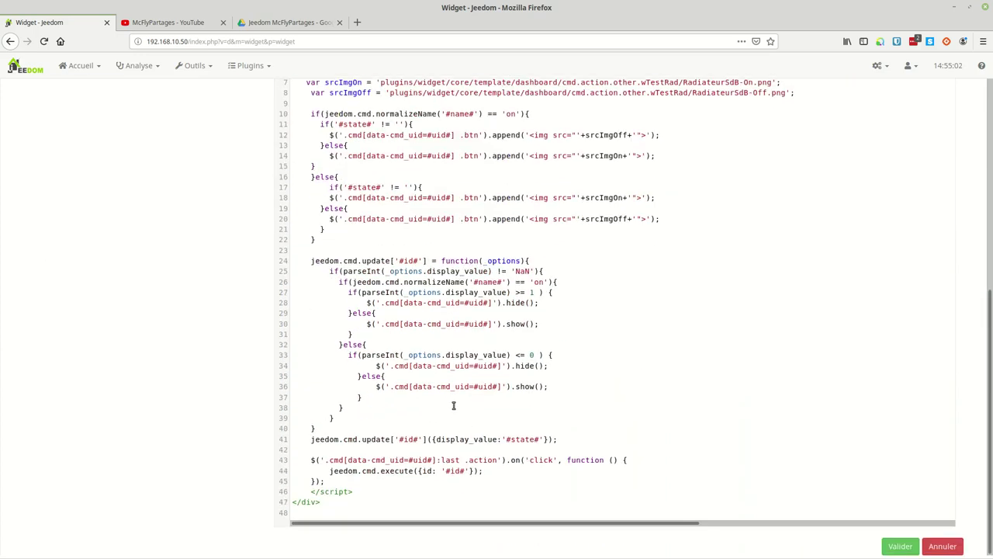
pyautogui.click(899, 547)
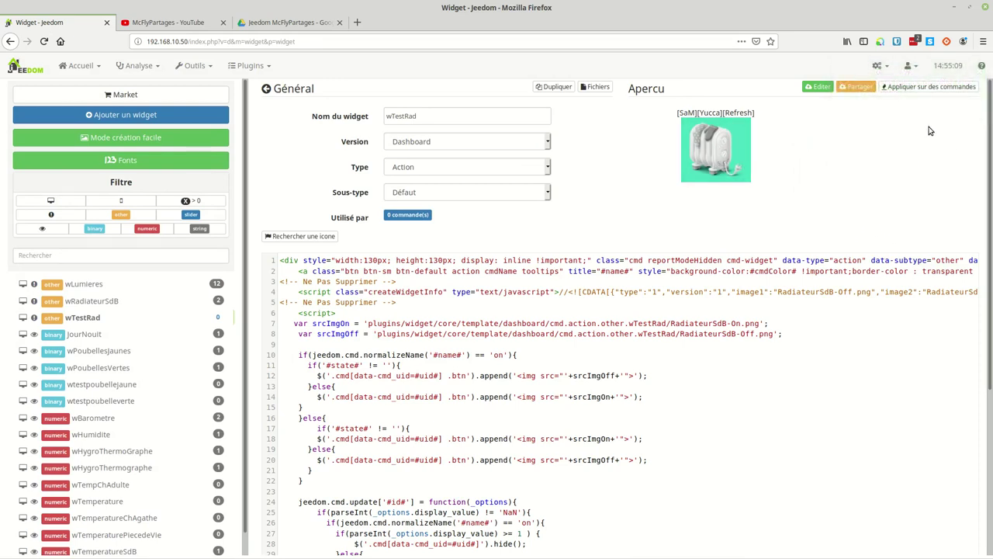
# Apply the wTestRad widget to the Off and On commands of vTest, filtering the equipment by "test".
pyautogui.click(948, 89)
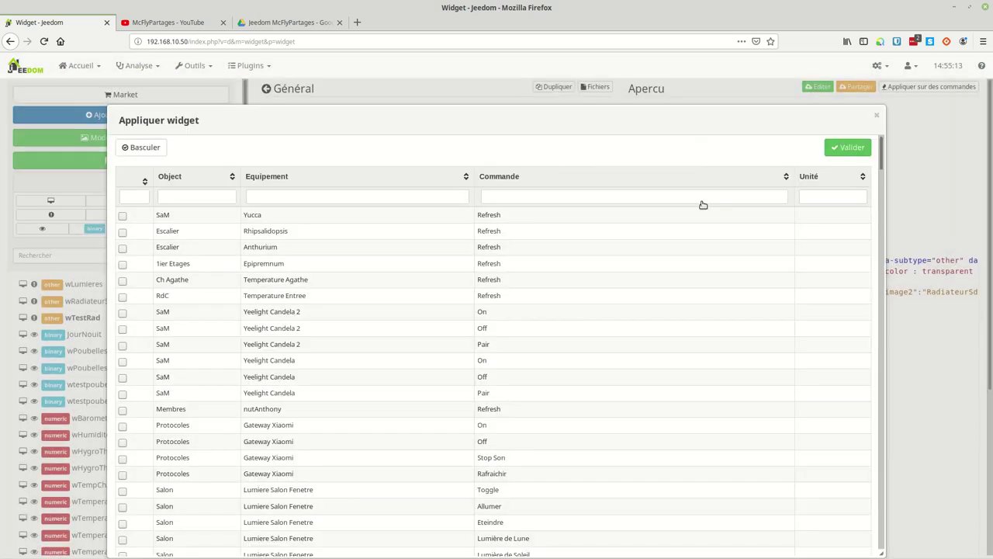
pyautogui.click(312, 196)
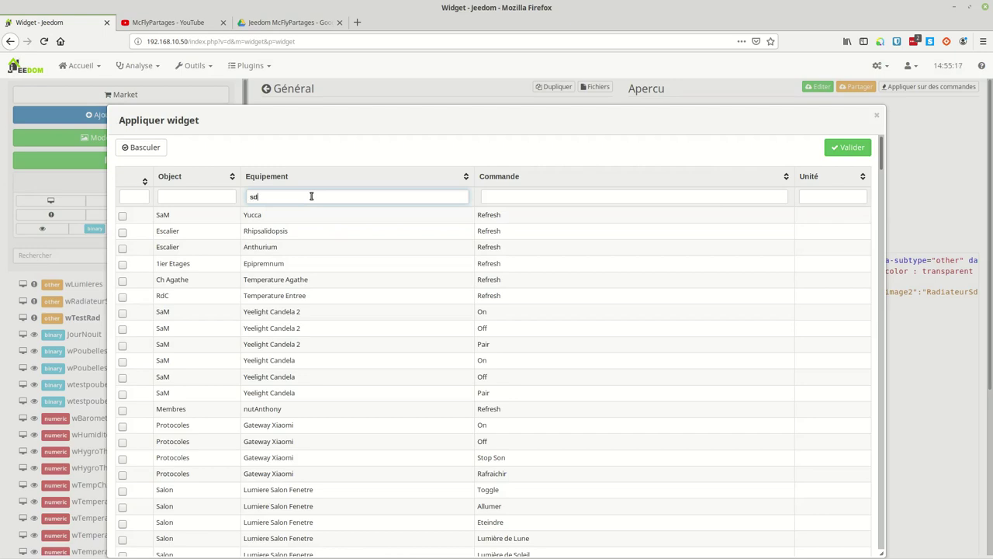
pyautogui.write('sd')
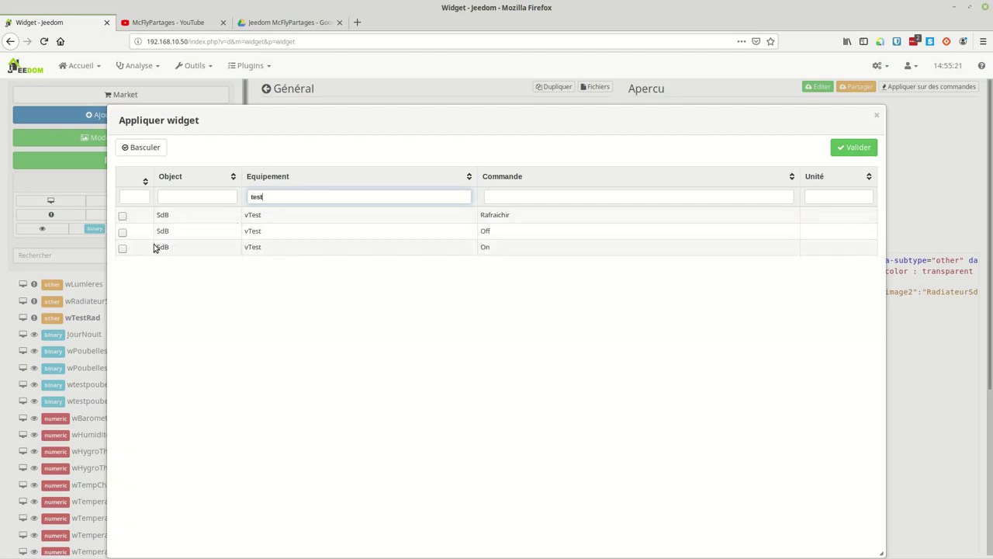
pyautogui.click(122, 232)
pyautogui.click(121, 248)
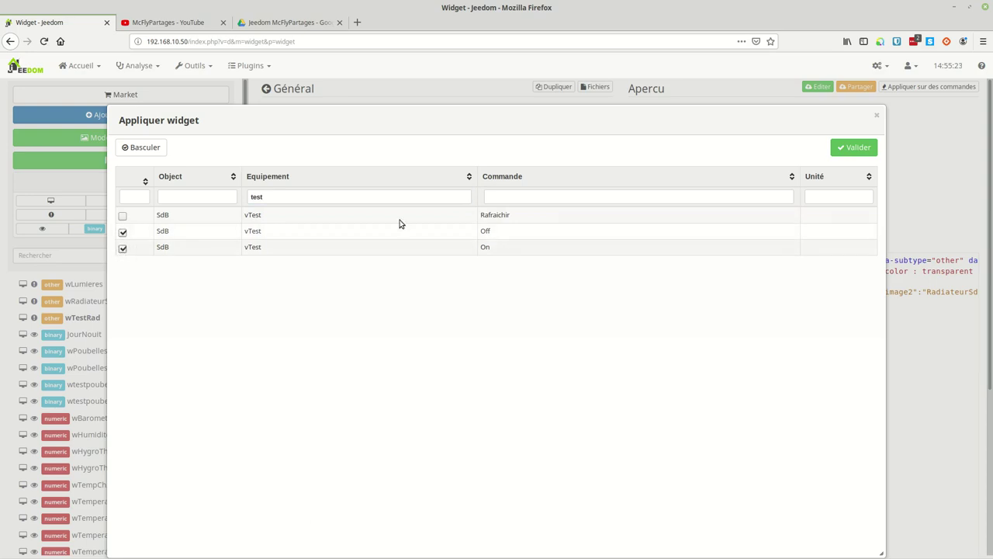
pyautogui.click(858, 147)
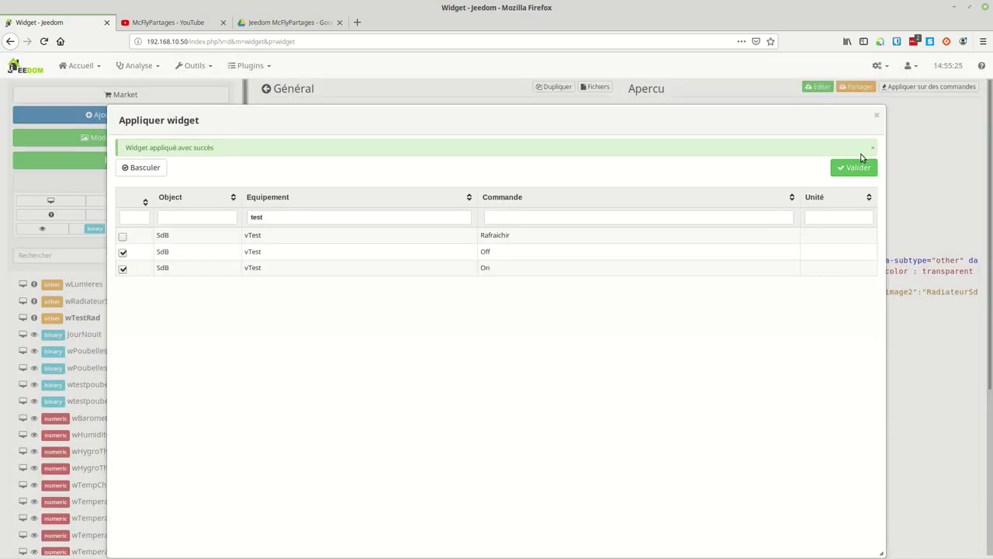
pyautogui.click(876, 118)
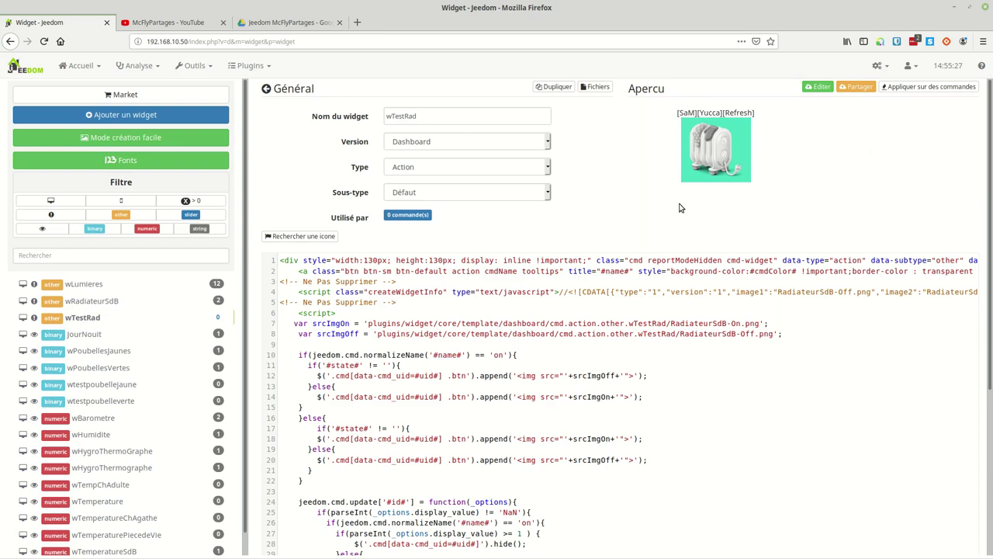
# Save the wTestRad widget.
pyautogui.click(82, 67)
pyautogui.moveTo(95, 84)
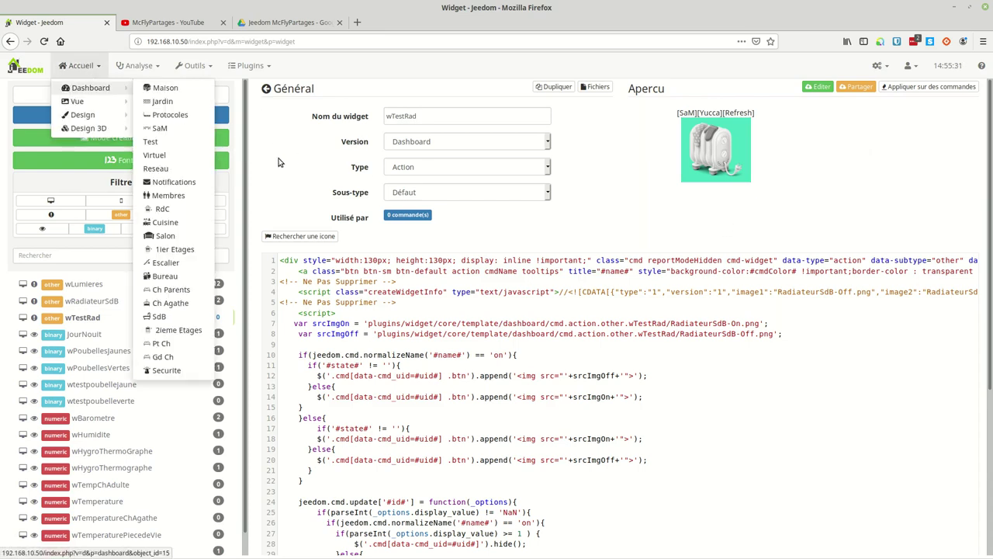
pyautogui.scroll(-6, 287, 310)
pyautogui.click(344, 548)
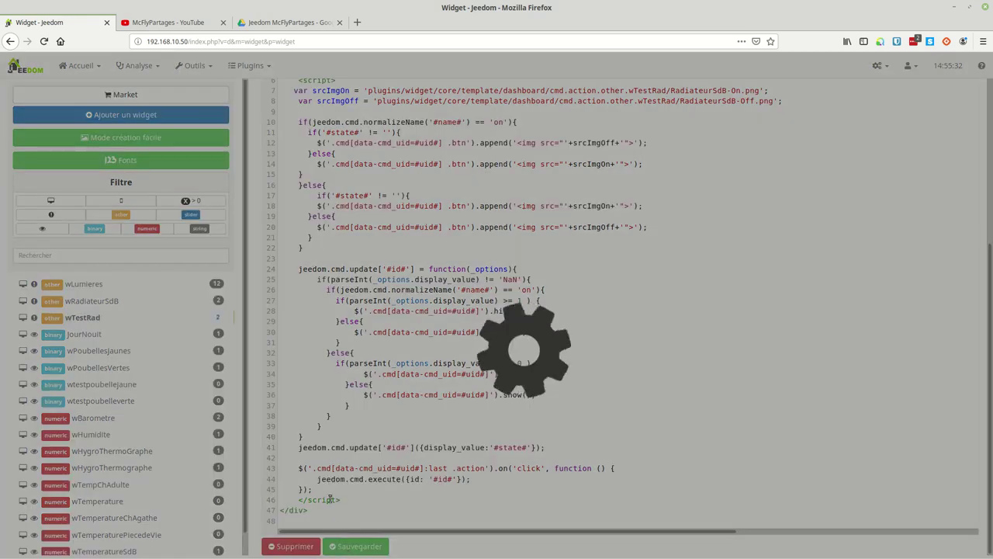
# Open the SdB dashboard and test the vTest radiator image by switching the socket on and back off.
pyautogui.click(80, 65)
pyautogui.moveTo(107, 88)
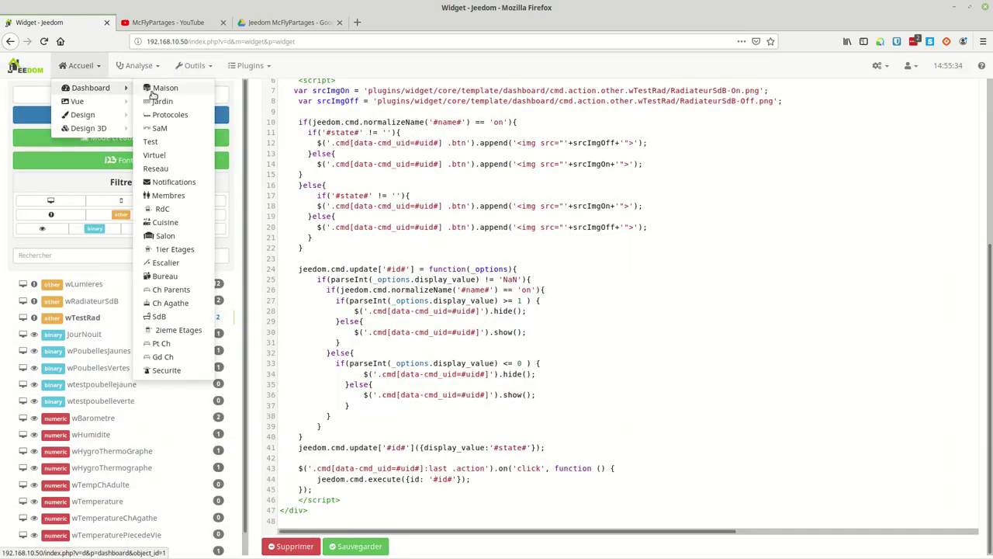
pyautogui.click(159, 316)
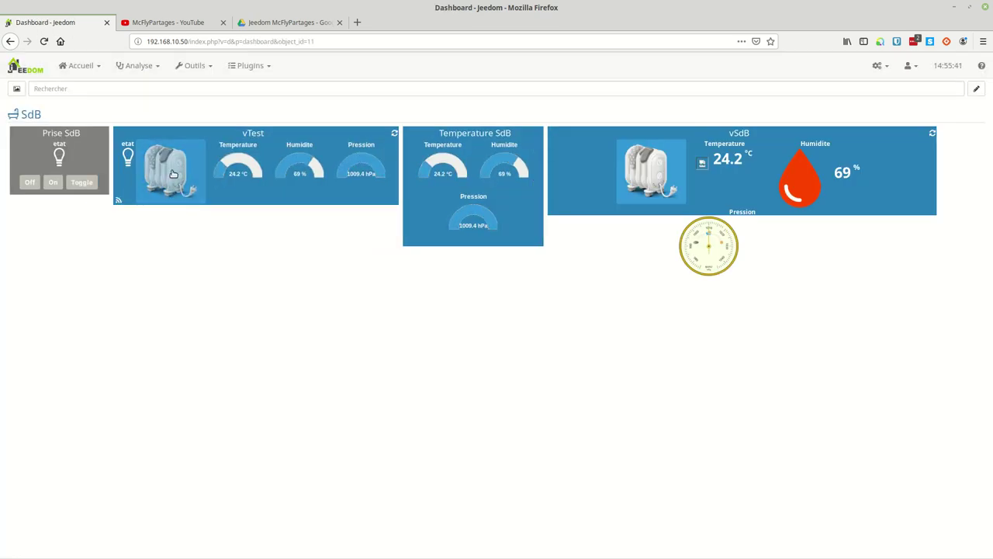
pyautogui.click(173, 174)
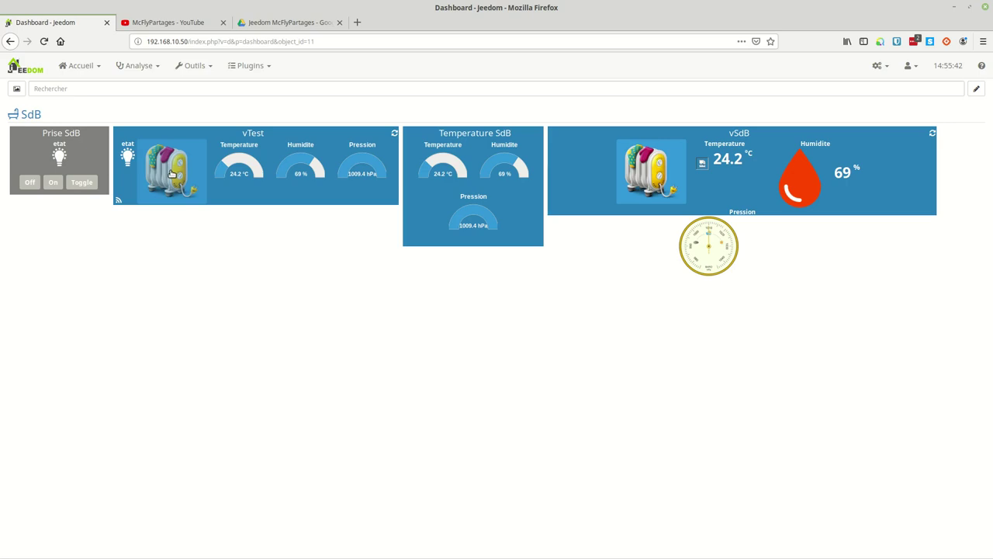
pyautogui.click(173, 174)
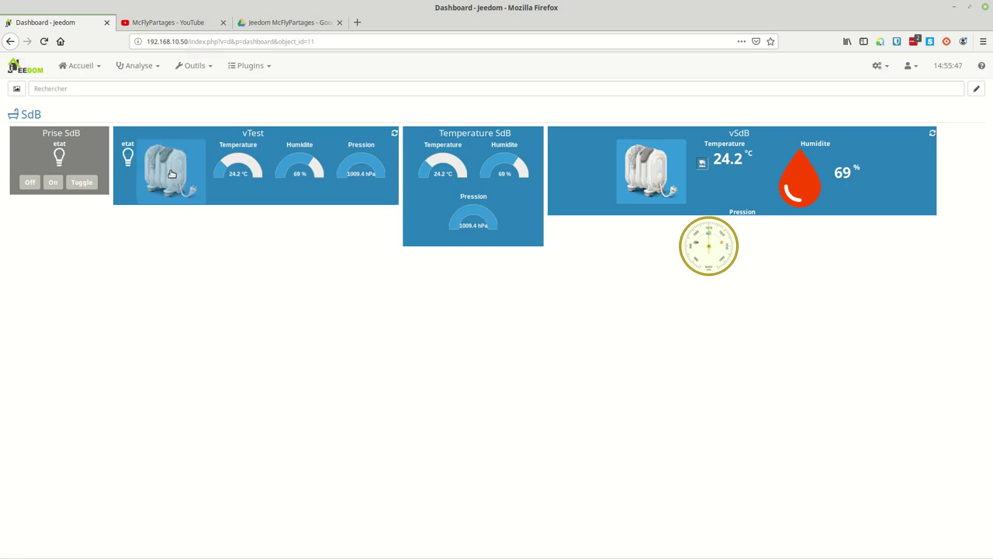
pyautogui.moveTo(248, 172)
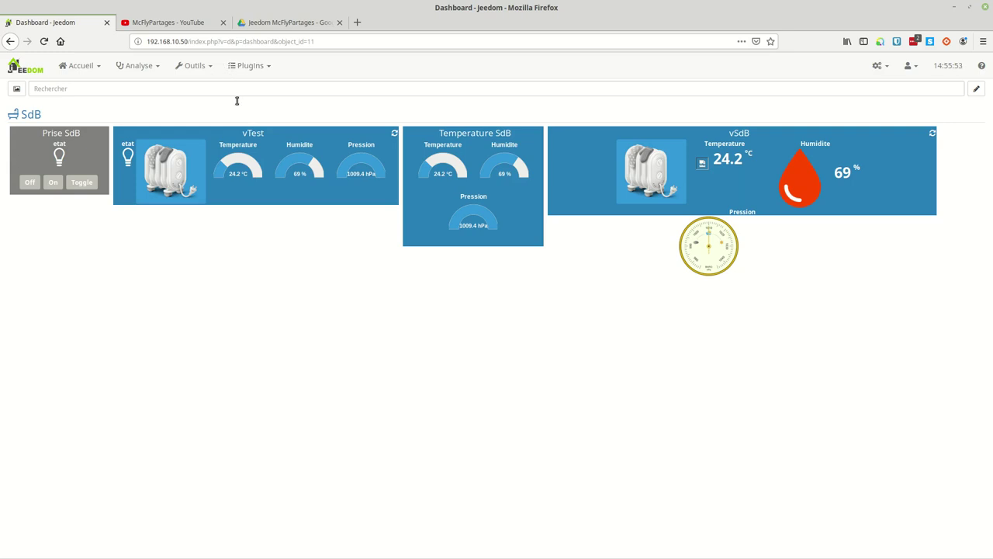
# Start a numeric widget in the Widget plugin's easy creation mode, named wTYestTemp with the Images library.
pyautogui.click(261, 68)
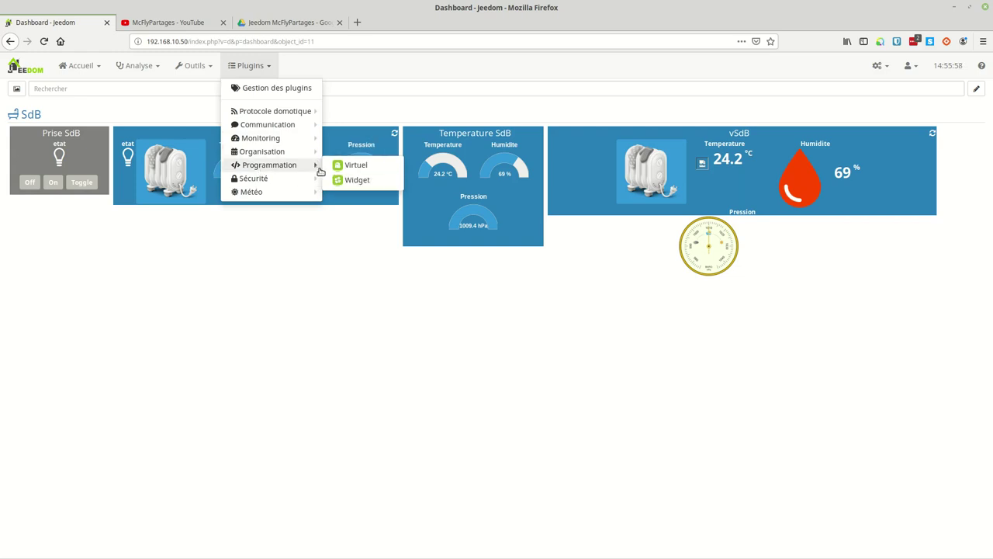
pyautogui.click(353, 180)
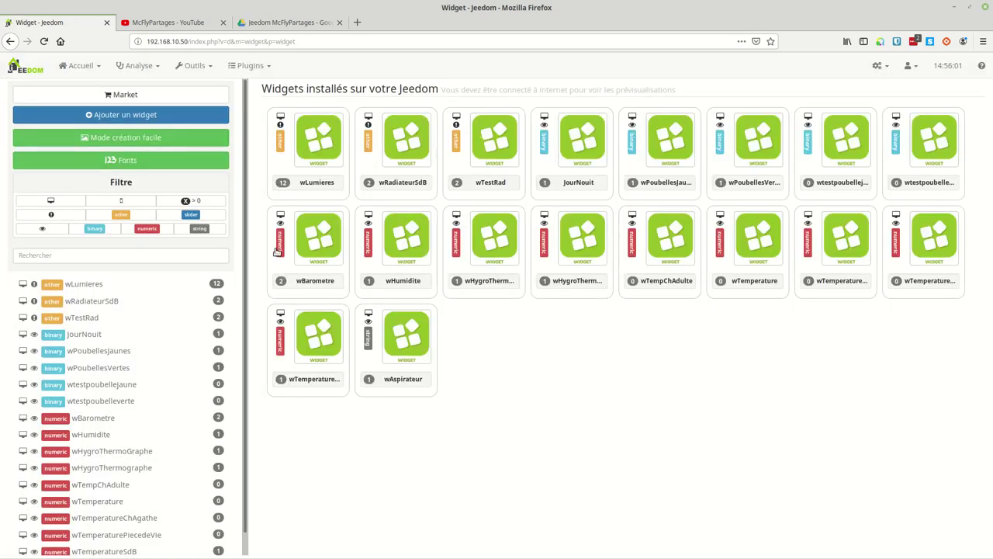
pyautogui.click(148, 137)
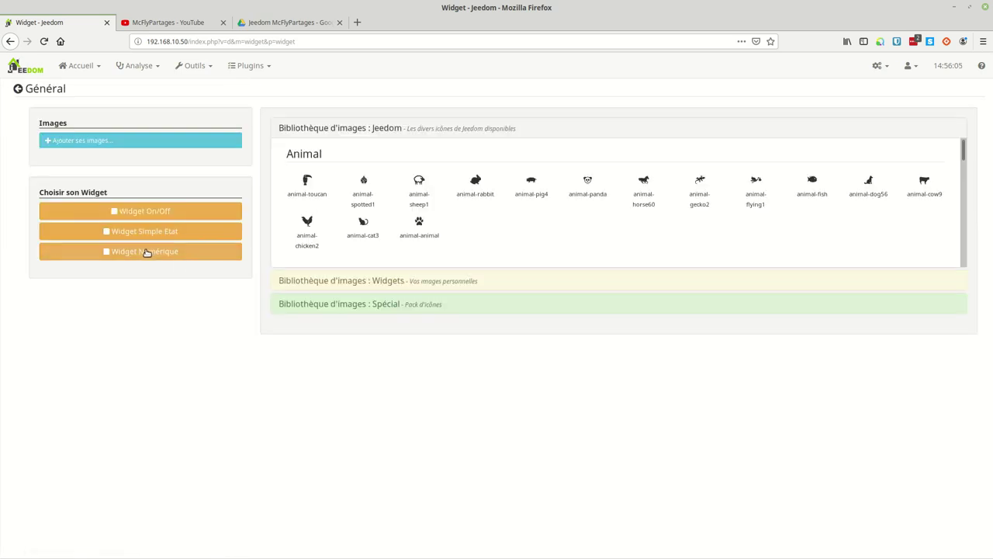
pyautogui.click(146, 252)
pyautogui.click(402, 161)
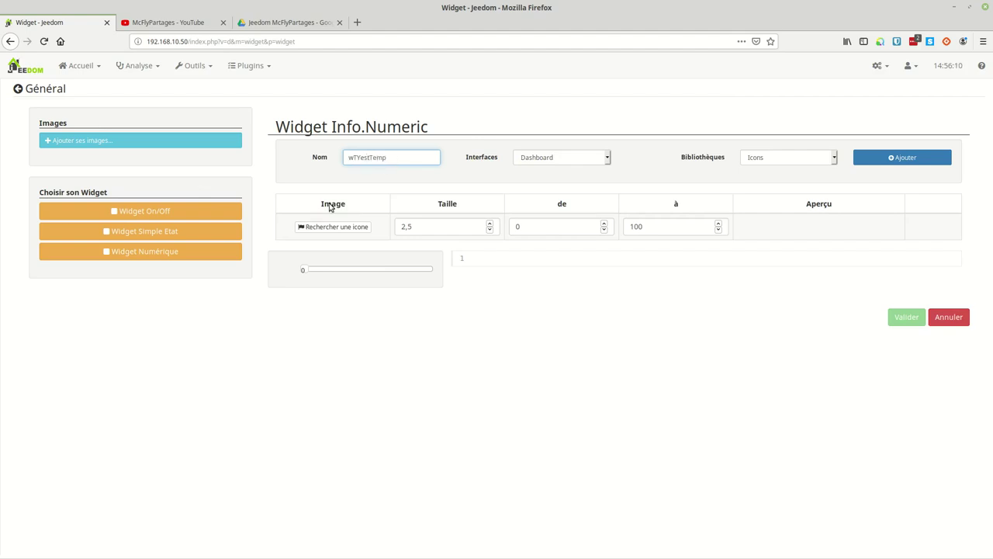
pyautogui.click(804, 157)
pyautogui.click(782, 187)
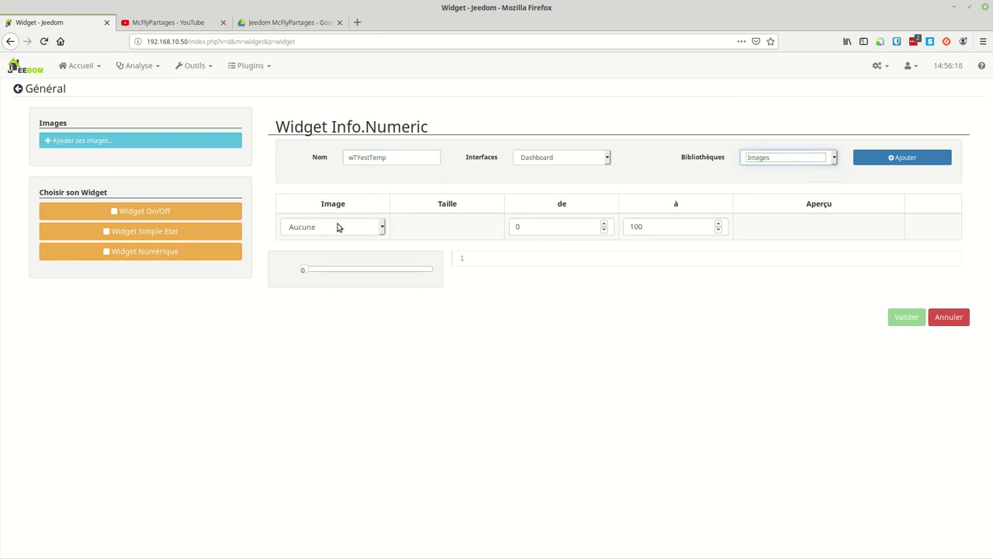
# Add four more value range rows to the numeric widget.
pyautogui.click(894, 158)
pyautogui.click(894, 158)
pyautogui.click(894, 157)
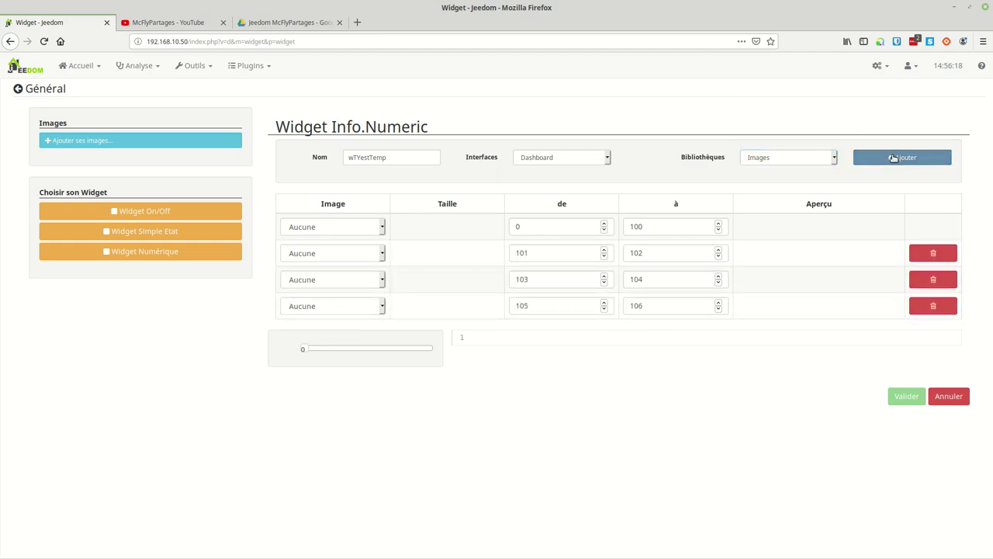
pyautogui.click(892, 157)
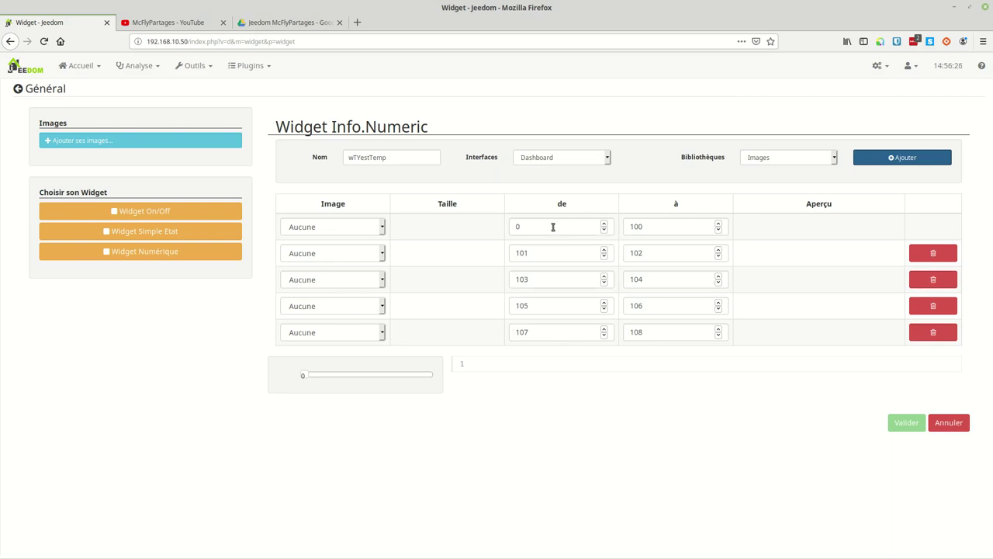
# Set the first range's upper limit to 12 and assign TemperatureTropFroide.png to it.
pyautogui.doubleClick(695, 225)
pyautogui.write('12')
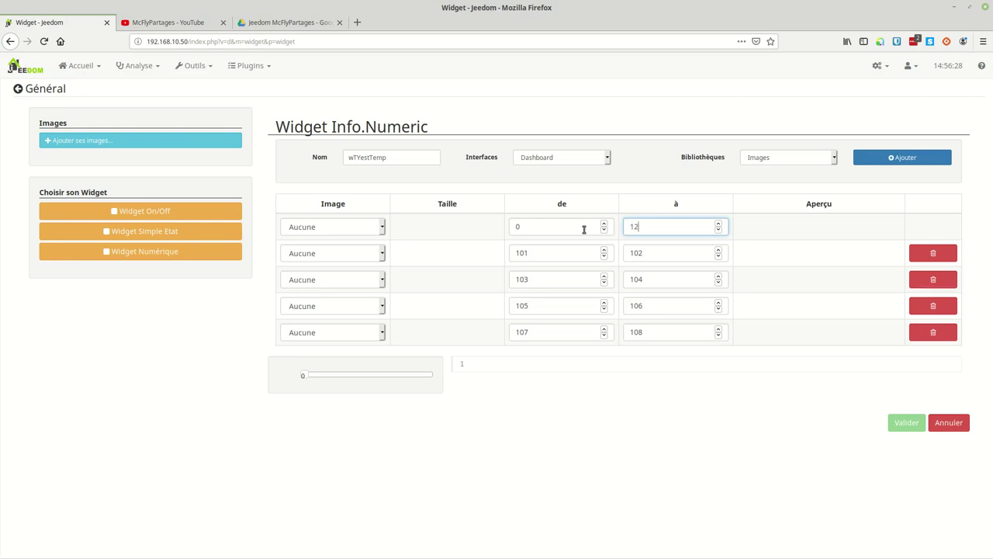
pyautogui.click(317, 231)
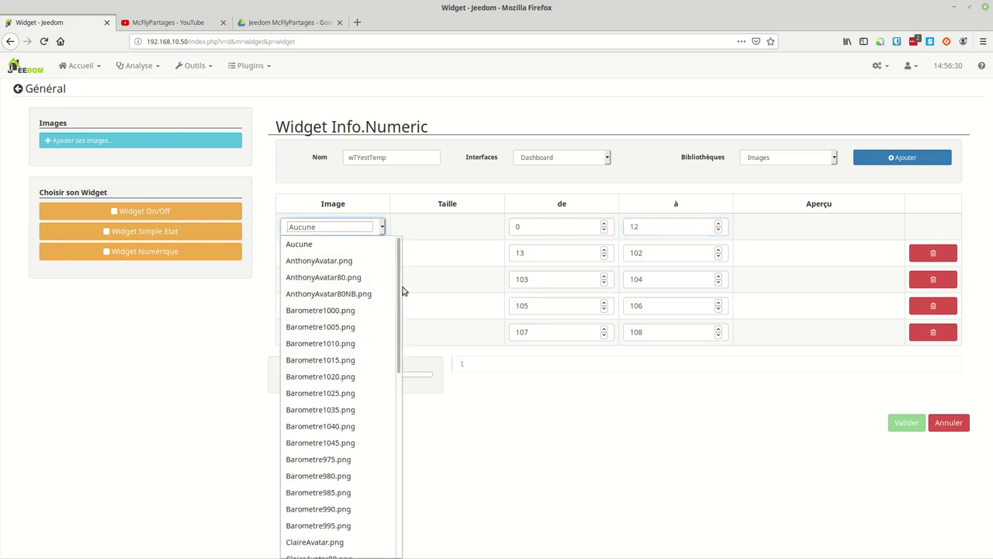
pyautogui.scroll(-10, 334, 313)
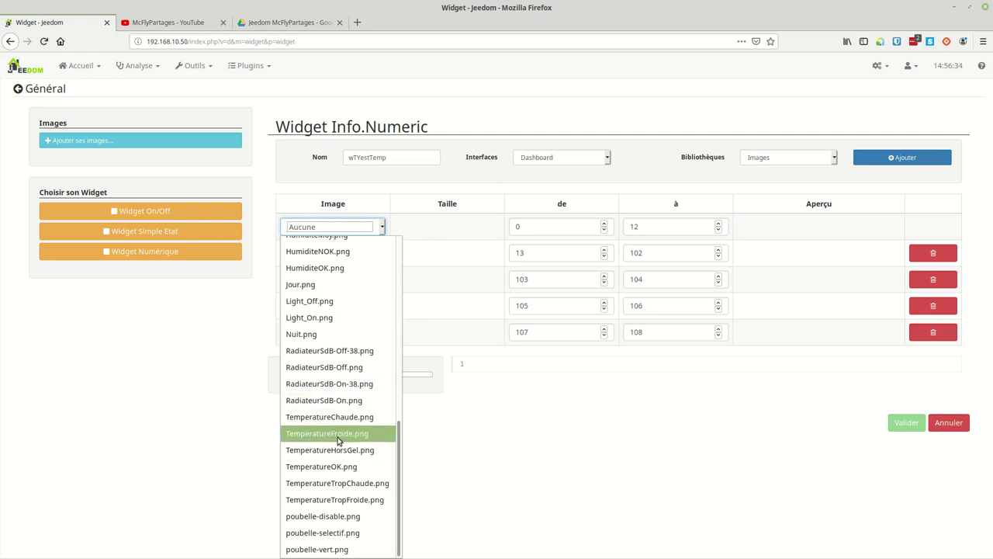
pyautogui.click(336, 500)
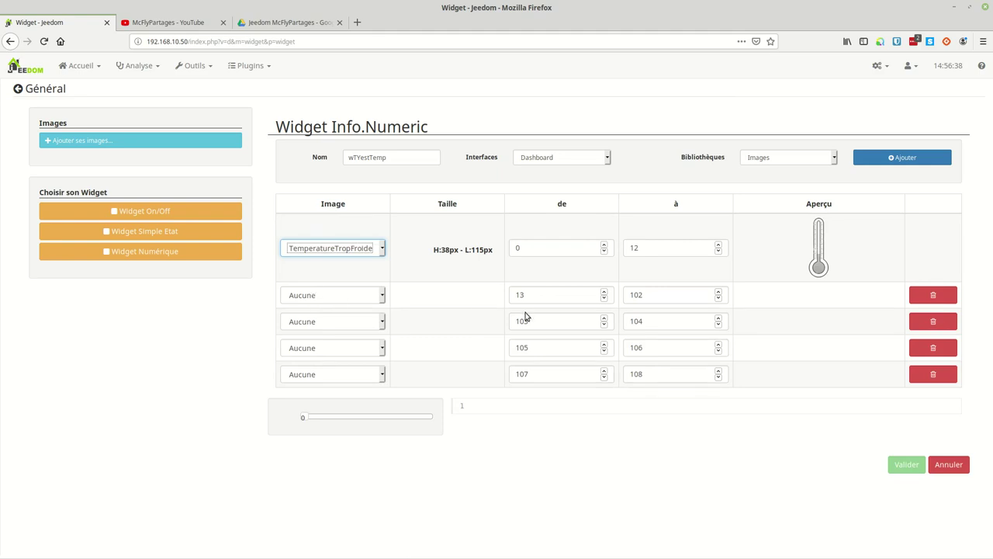
# Set the second range's upper limit to 16 and assign TemperatureHorsGel.png to it.
pyautogui.doubleClick(544, 294)
pyautogui.doubleClick(640, 294)
pyautogui.write('16')
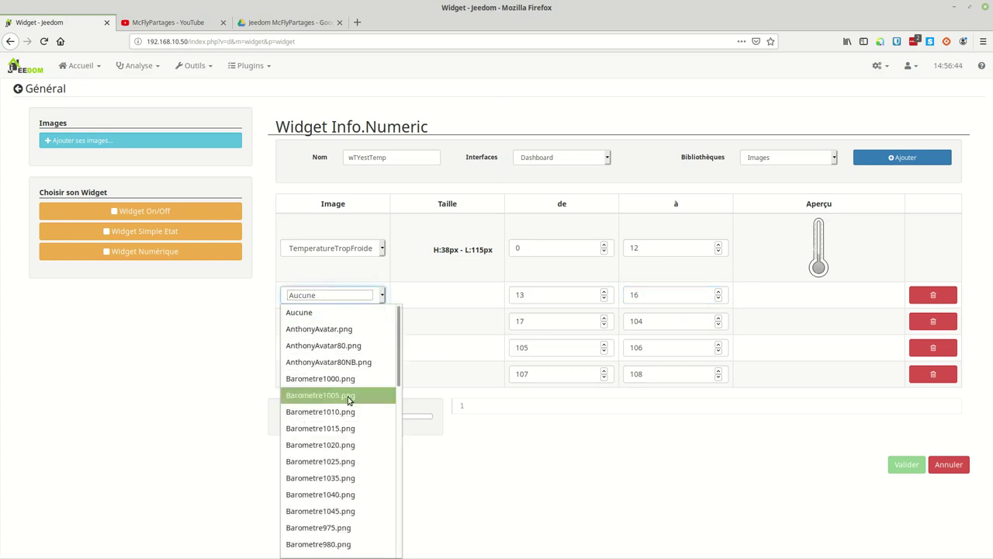
pyautogui.scroll(-10, 349, 411)
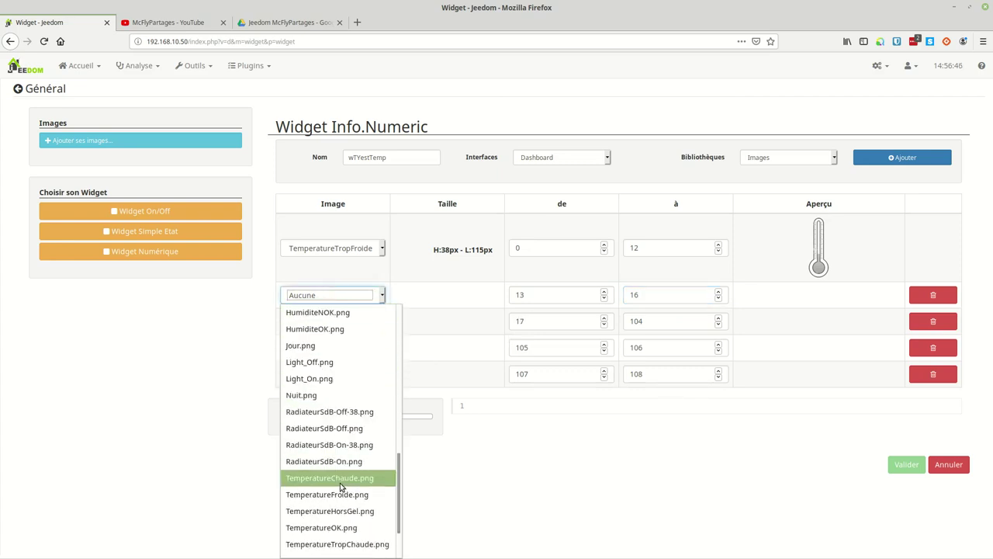
pyautogui.click(343, 511)
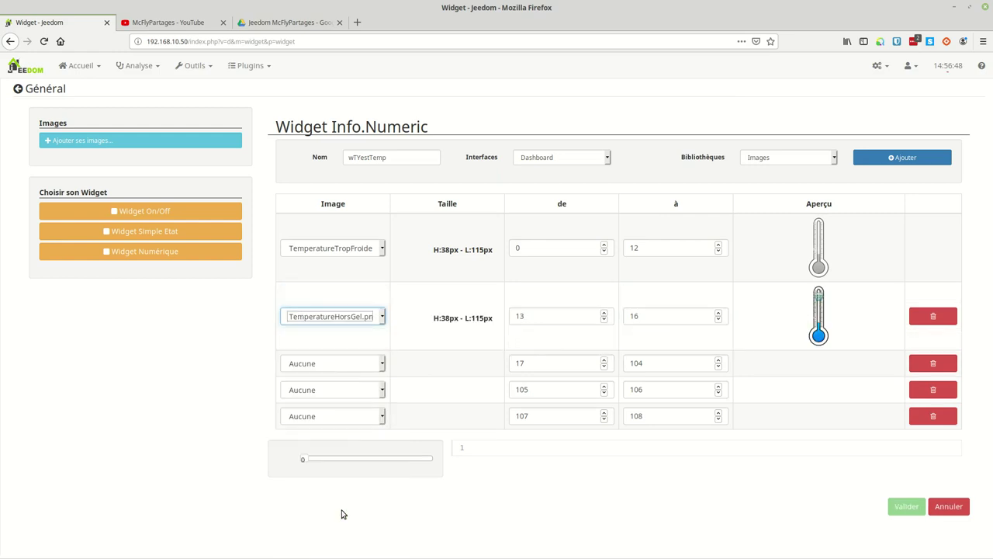
# Set the third range's upper limit to 21 and browse the images available for it.
pyautogui.moveTo(678, 360); pyautogui.dragTo(590, 363)
pyautogui.write('21')
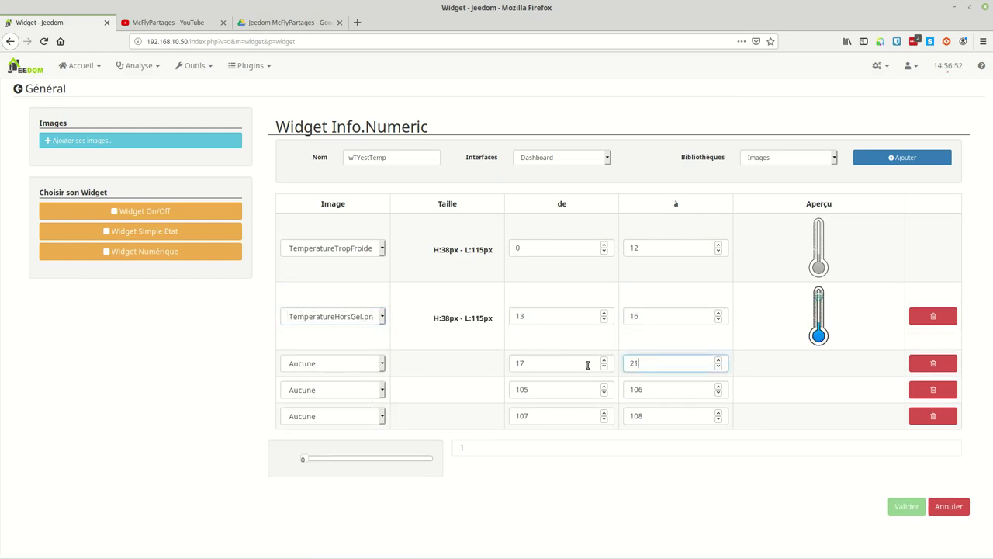
pyautogui.click(336, 362)
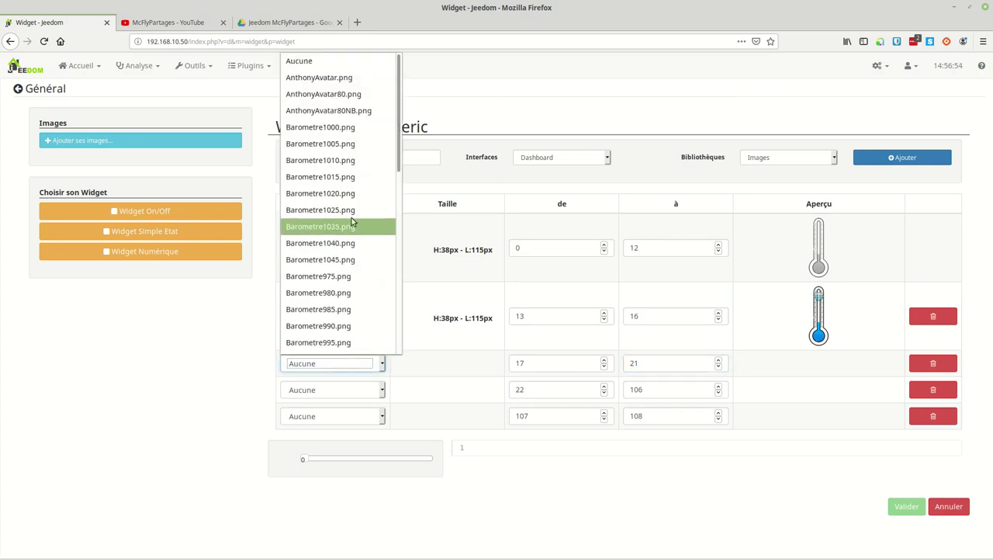
pyautogui.scroll(-5, 331, 243)
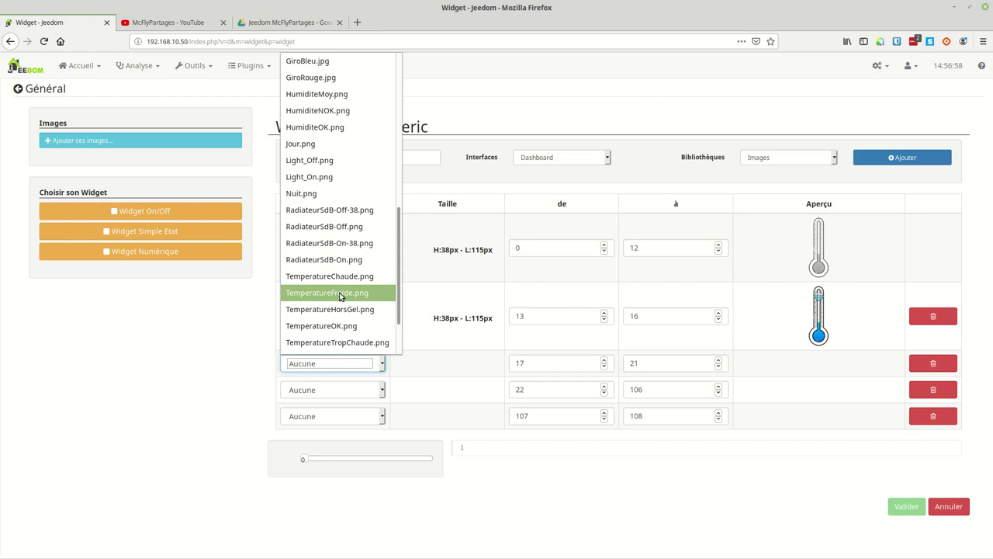
pyautogui.click(425, 378)
# Set the third range's upper limit to 19 and assign TemperatureFroide.png to it.
pyautogui.moveTo(664, 358); pyautogui.dragTo(582, 361)
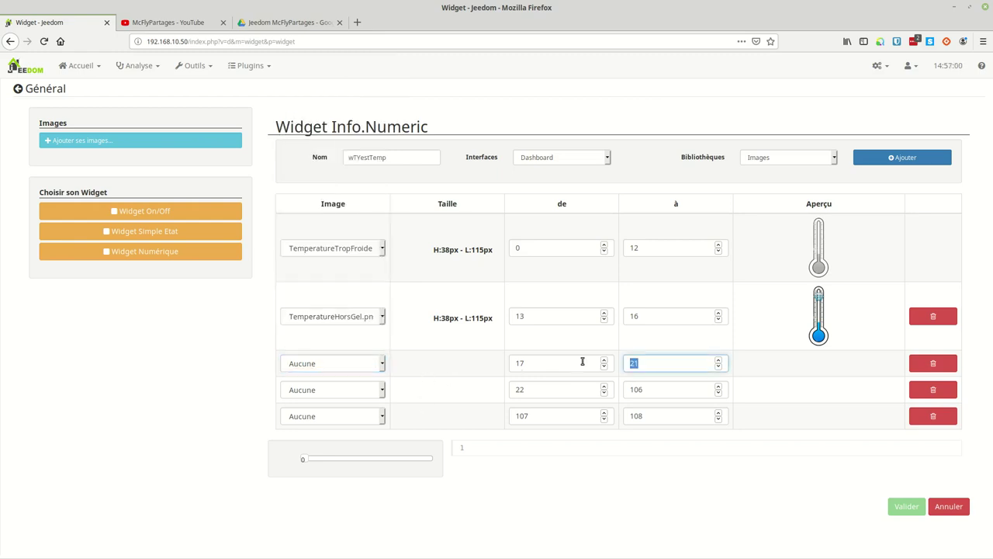
pyautogui.write('19')
pyautogui.click(369, 369)
pyautogui.scroll(-5, 332, 257)
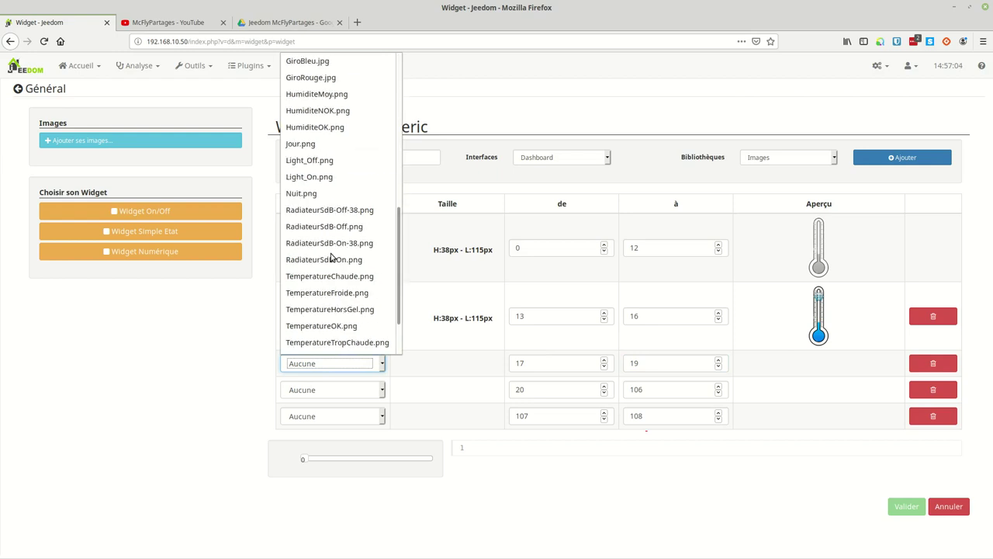
pyautogui.click(332, 291)
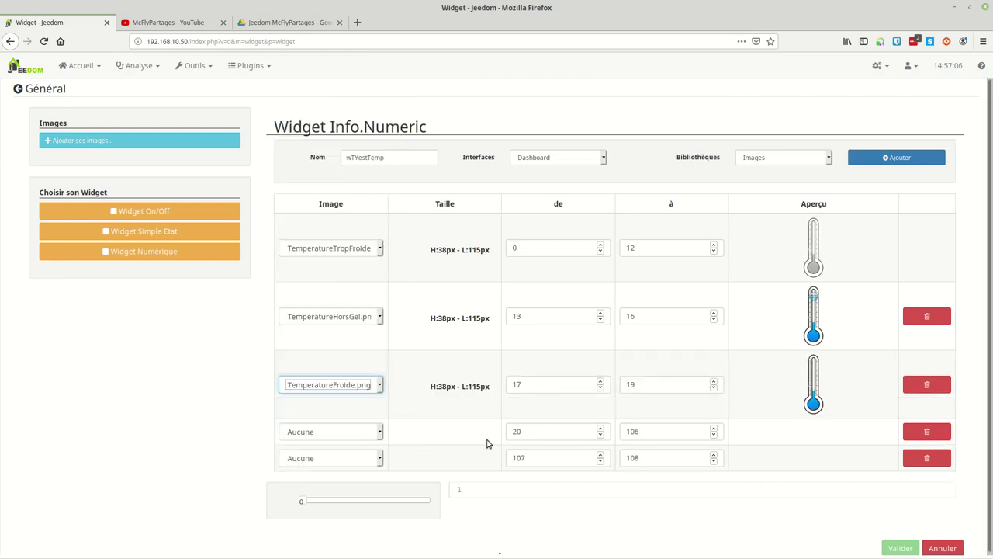
# Set the fourth range's upper limit to 22 and assign TemperatureOK.png to it.
pyautogui.click(649, 431)
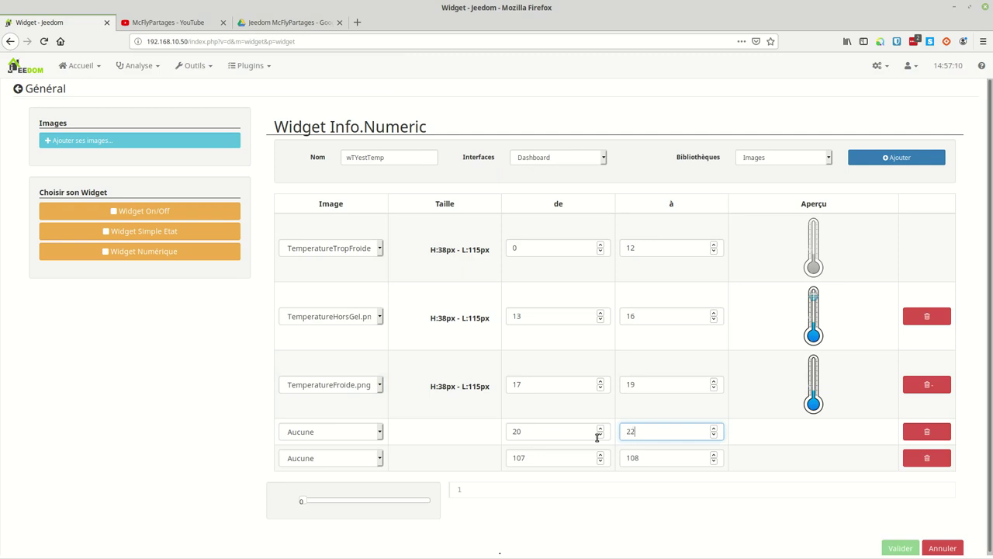
pyautogui.click(316, 433)
pyautogui.scroll(-5, 334, 330)
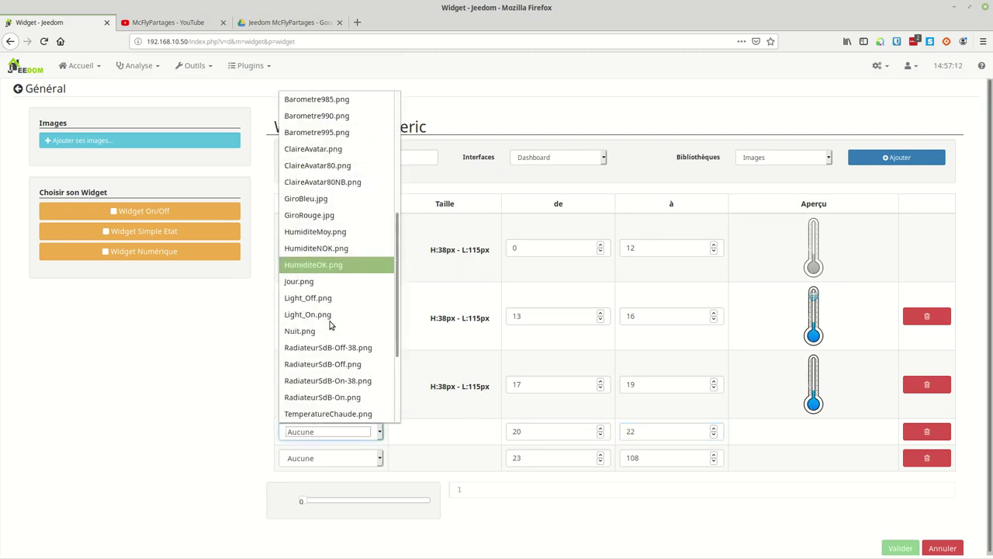
pyautogui.click(341, 364)
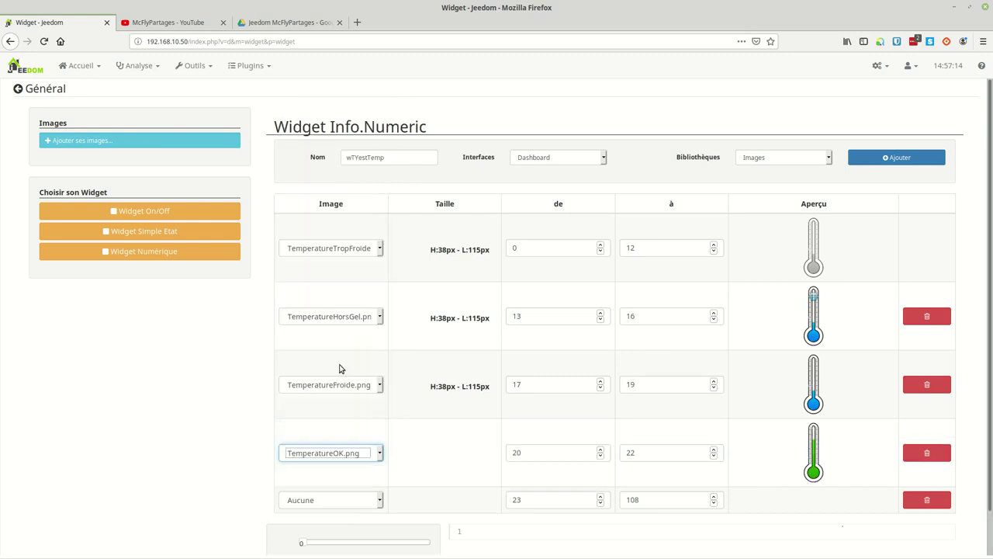
# Add a sixth range row and set the fifth range's upper limit to 26.
pyautogui.click(897, 157)
pyautogui.scroll(-2, 397, 344)
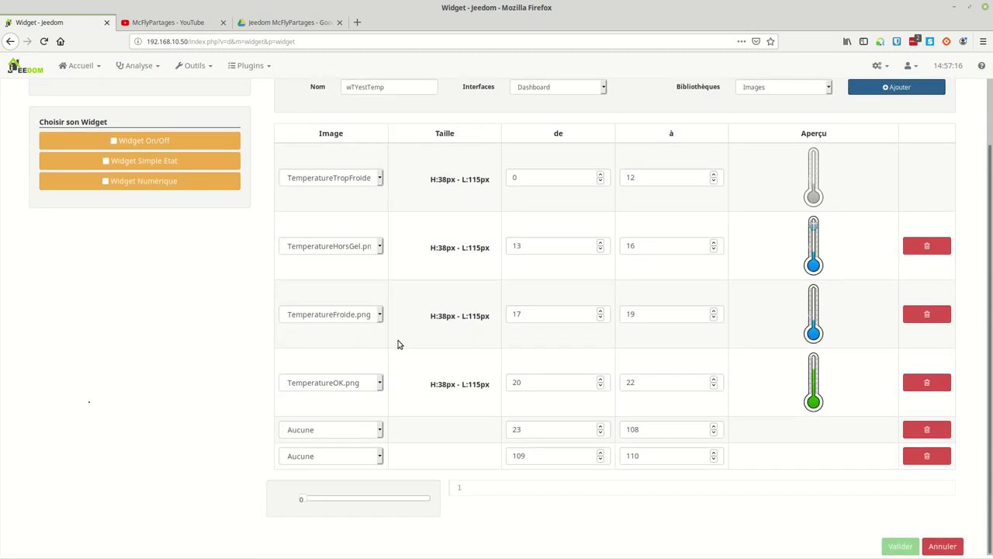
pyautogui.doubleClick(509, 427)
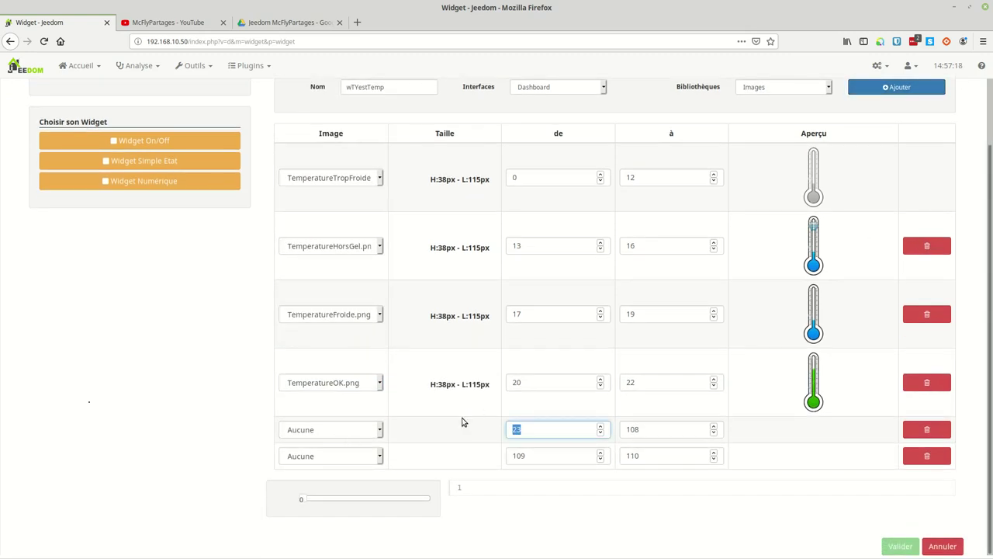
pyautogui.press('Tab')
pyautogui.write('26')
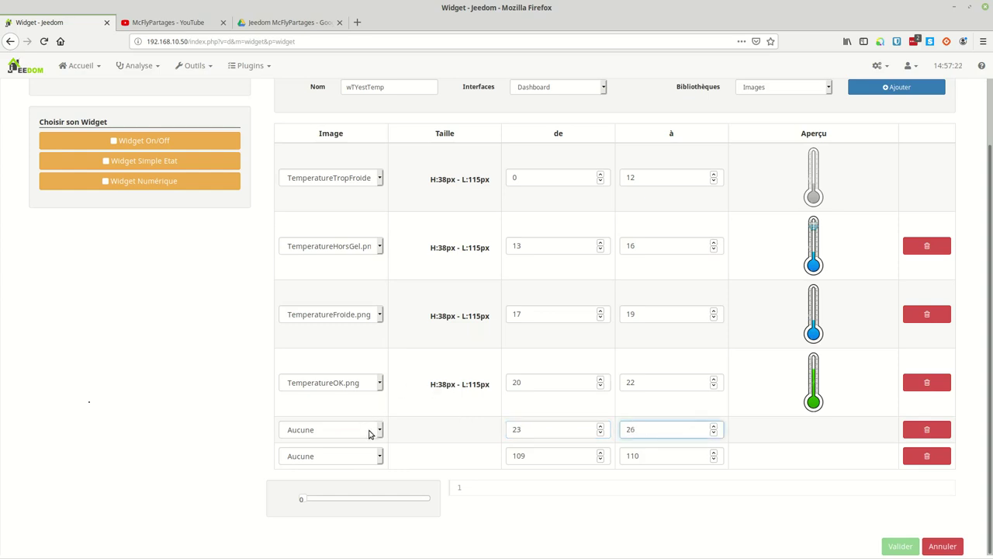
# Assign TemperatureChaude.png to the fifth range, 23 to 26.
pyautogui.click(374, 429)
pyautogui.scroll(-5, 346, 361)
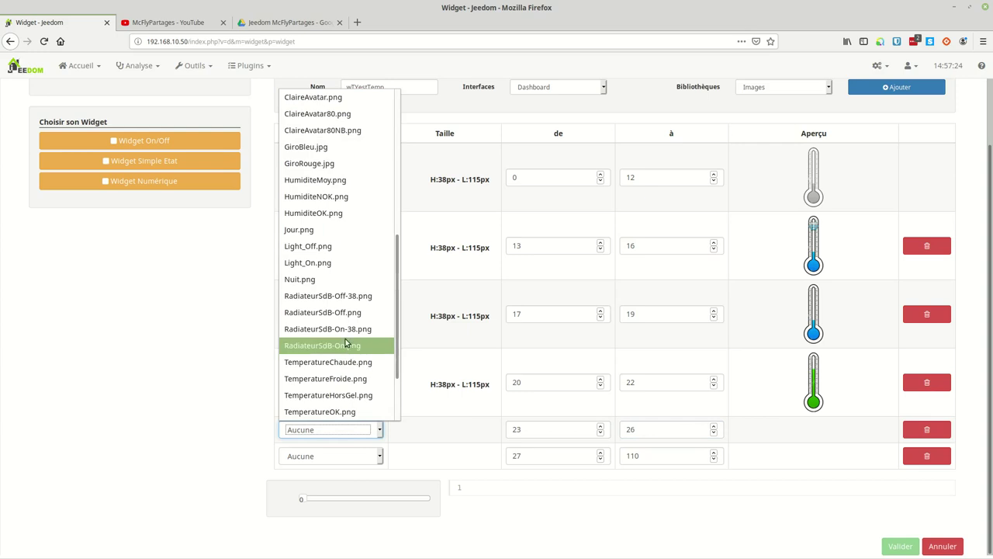
pyautogui.scroll(-2, 339, 329)
pyautogui.scroll(4, 339, 307)
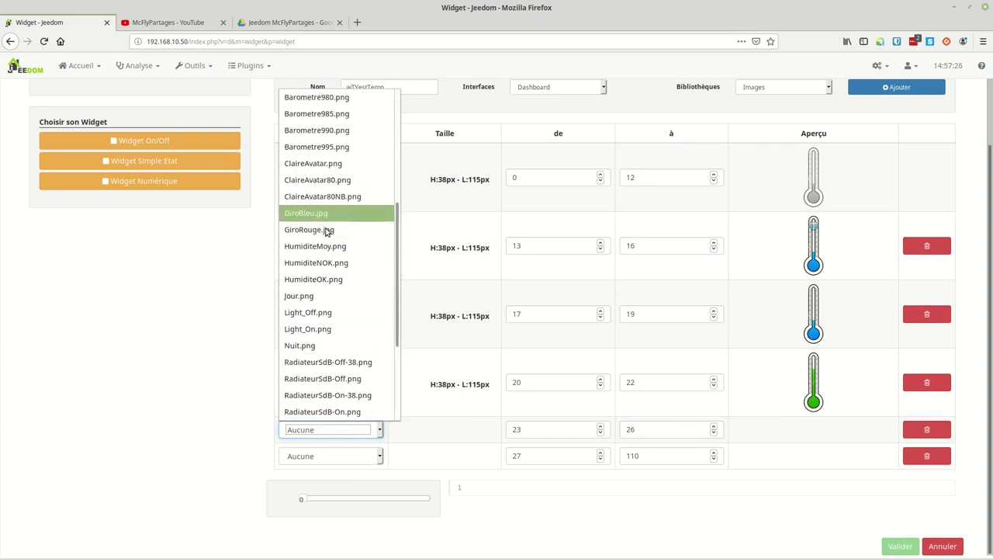
pyautogui.scroll(3, 332, 263)
pyautogui.scroll(-5, 315, 326)
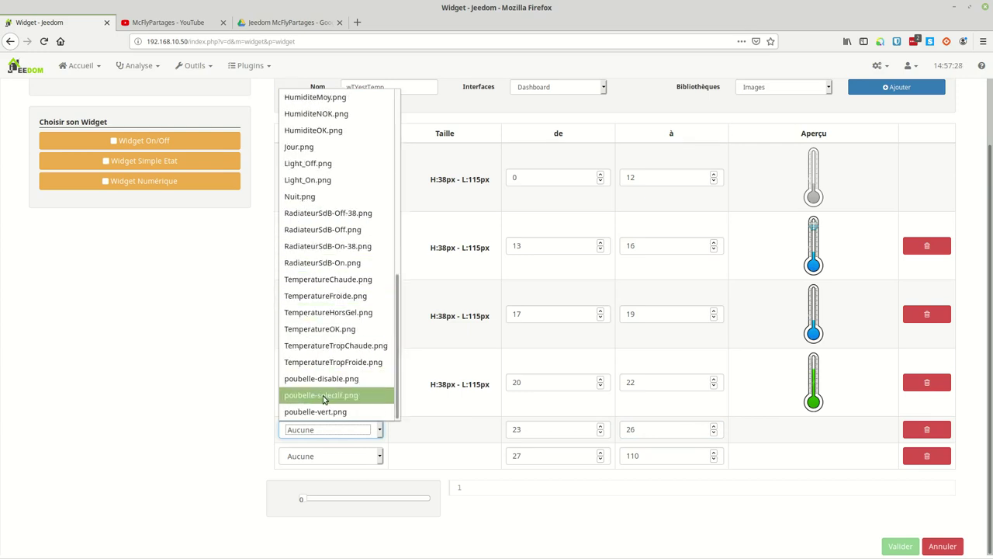
pyautogui.click(335, 279)
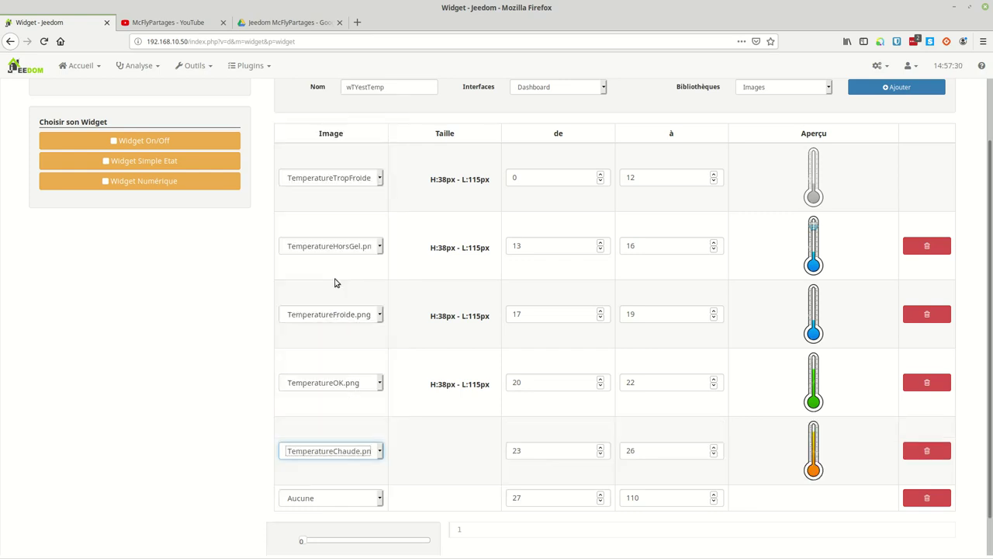
# Assign TemperatureTropChaude.png to the sixth range and set its upper limit to 40.
pyautogui.click(366, 499)
pyautogui.scroll(-5, 328, 446)
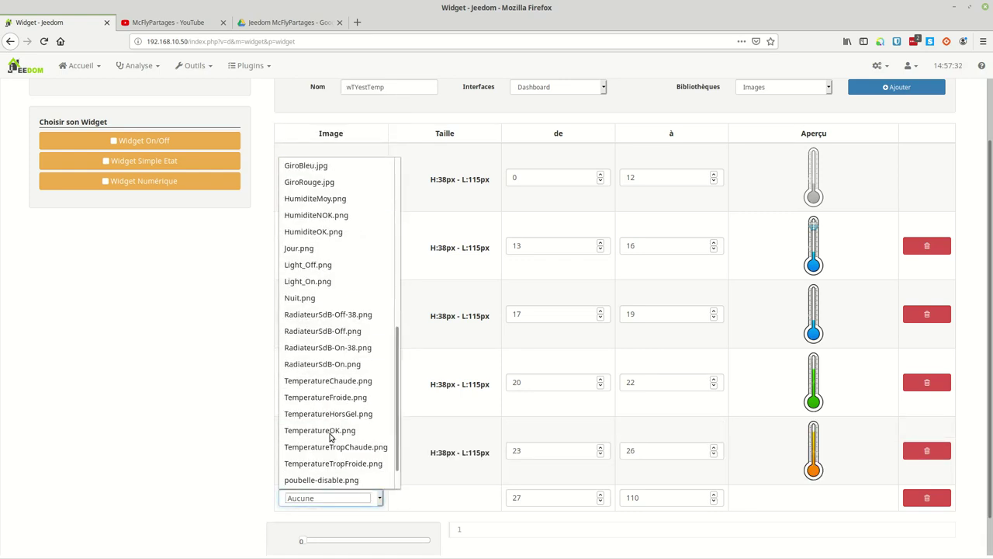
pyautogui.click(348, 447)
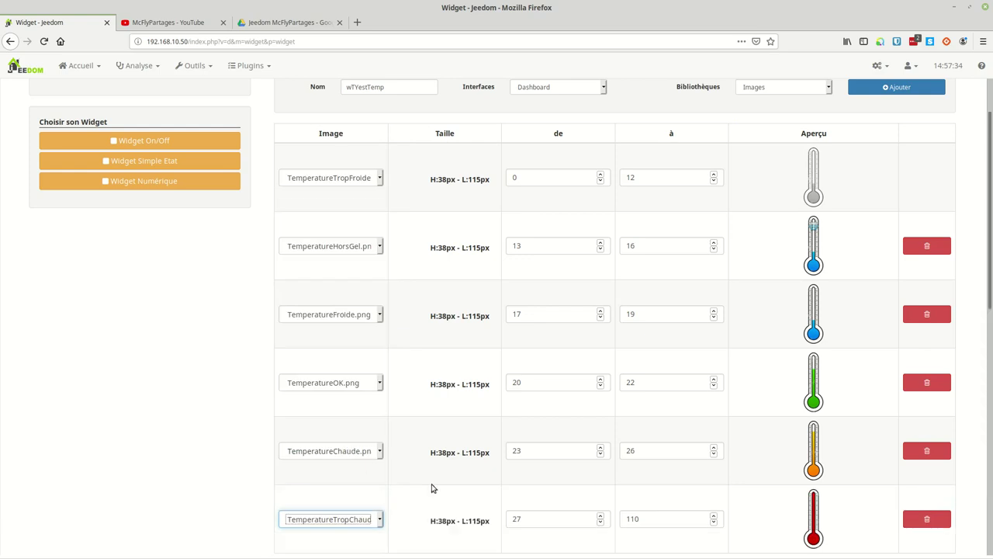
pyautogui.moveTo(652, 519); pyautogui.dragTo(627, 520)
pyautogui.write('40')
# Review the range table and test the thermometer images in the widget preview by varying the simulated temperature.
pyautogui.scroll(-2, 641, 372)
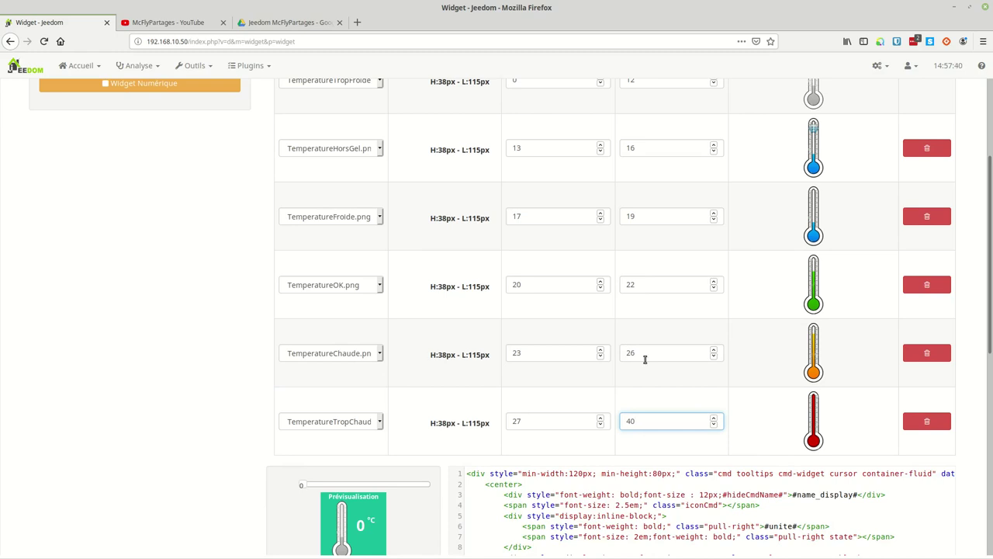
pyautogui.scroll(4, 665, 348)
pyautogui.scroll(-9, 665, 349)
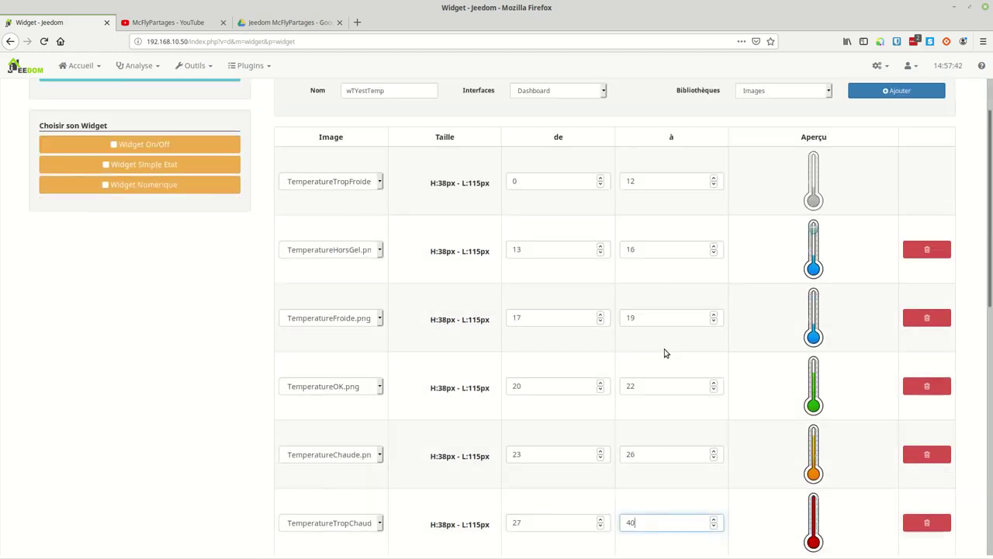
pyautogui.scroll(3, 372, 369)
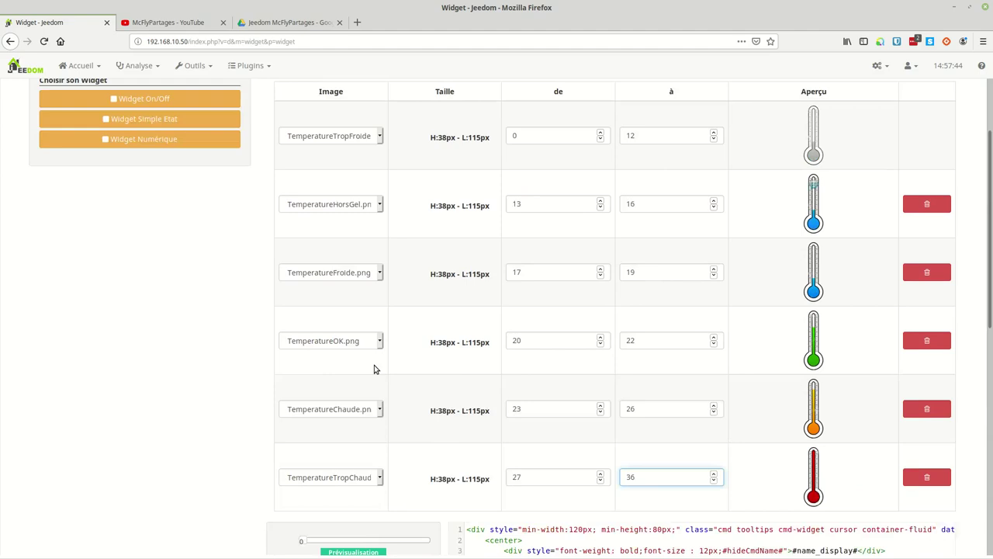
pyautogui.scroll(-4, 374, 366)
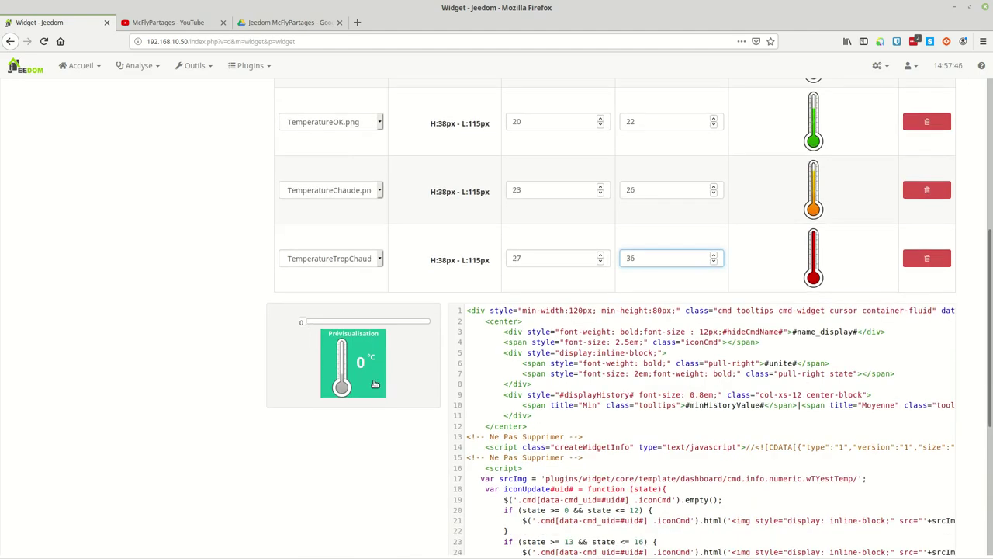
pyautogui.moveTo(303, 323)
pyautogui.mouseDown()
pyautogui.moveTo(382, 330)
pyautogui.moveTo(303, 321)
pyautogui.mouseUp()
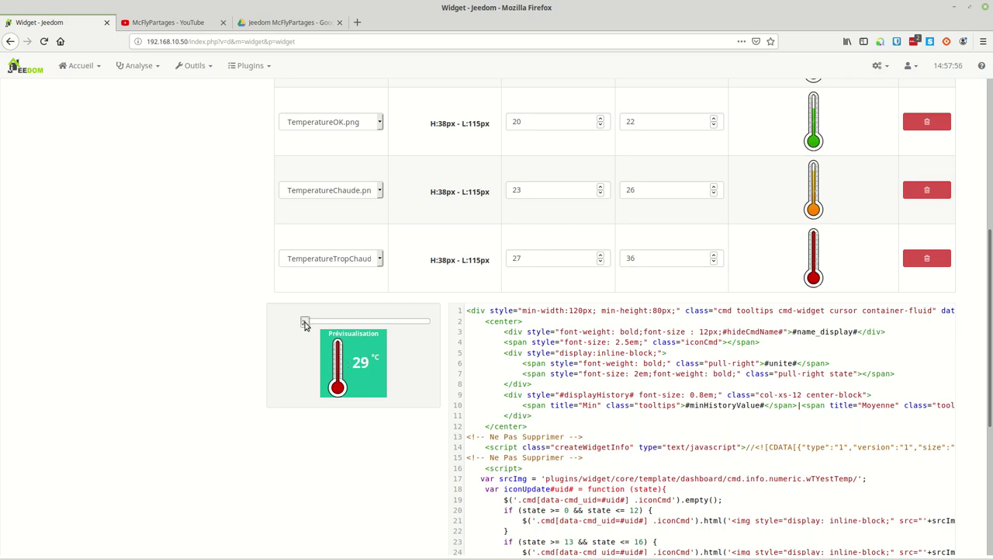
# Validate the creation of the wTYestTemp widget and return to the list of installed widgets.
pyautogui.scroll(5, 499, 380)
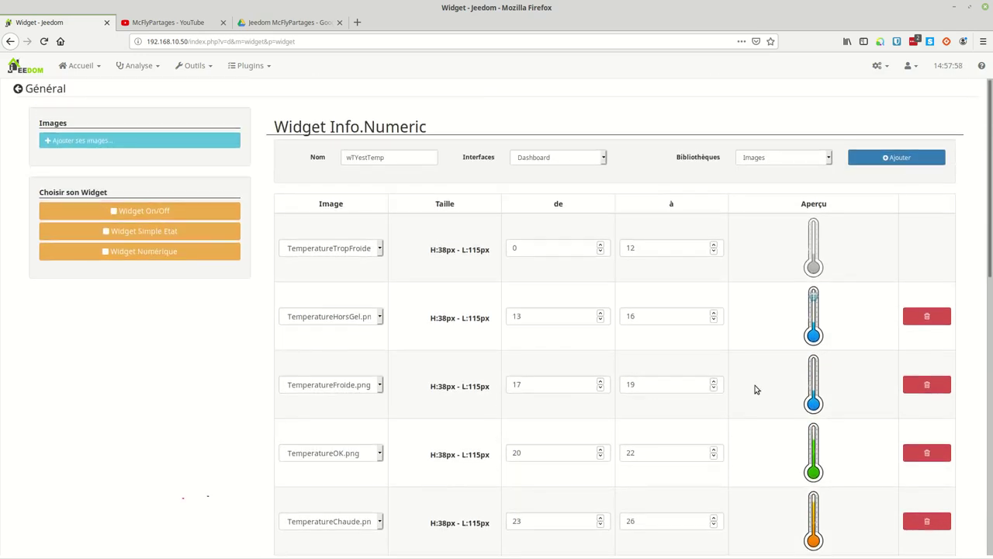
pyautogui.scroll(-9, 757, 390)
pyautogui.click(898, 544)
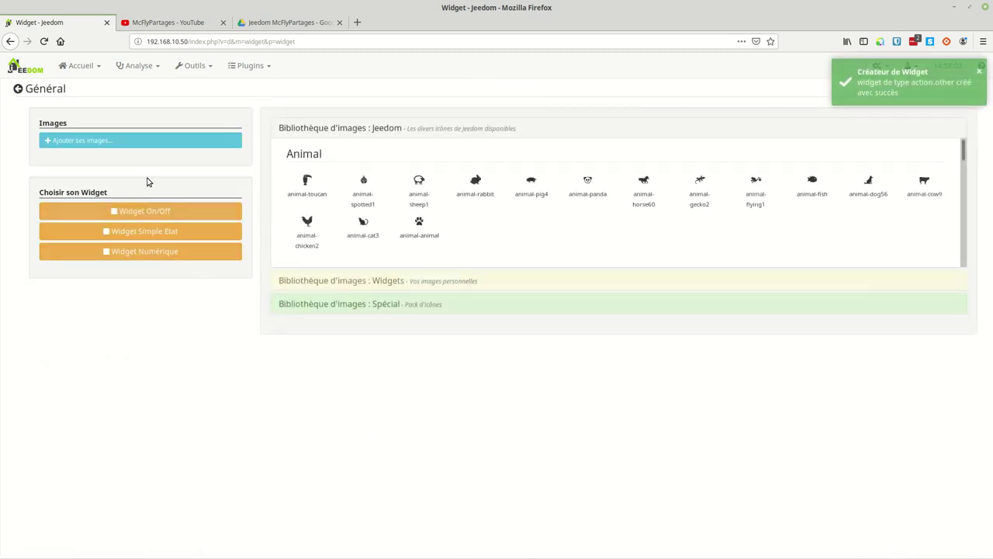
pyautogui.click(18, 90)
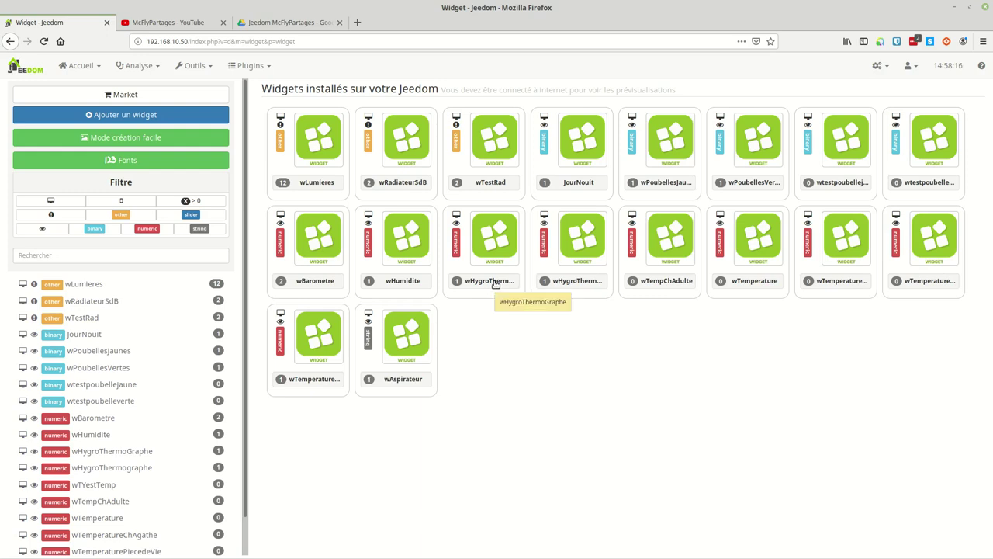
# Open wTYestTemp and apply it to the Temperature command of vTest, filtering the equipment by "test".
pyautogui.scroll(-1, 132, 411)
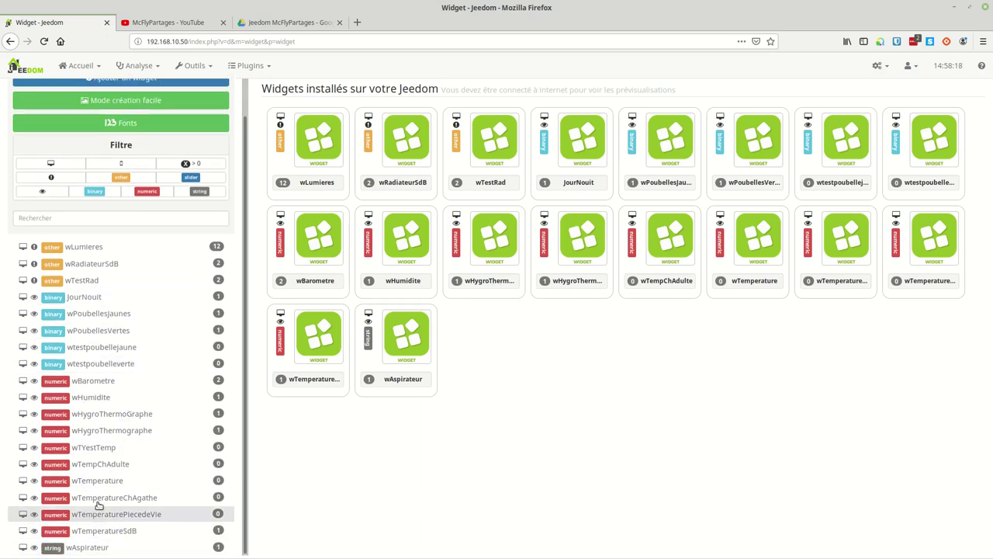
pyautogui.click(100, 448)
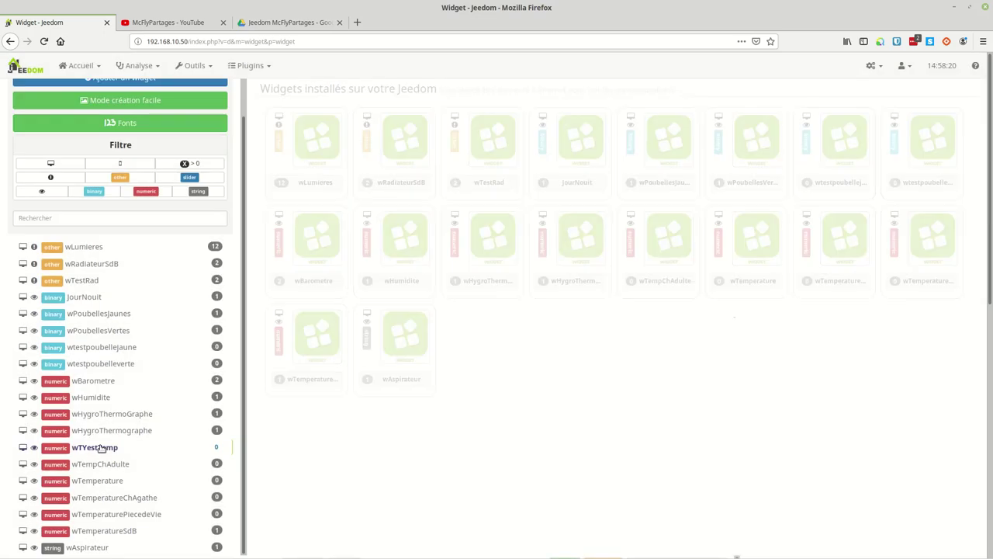
pyautogui.click(901, 88)
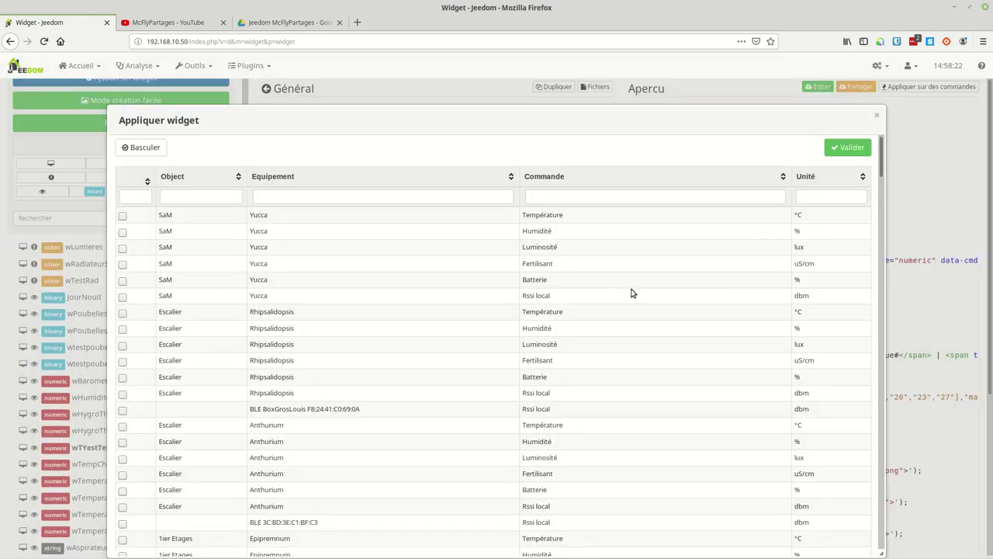
pyautogui.click(468, 201)
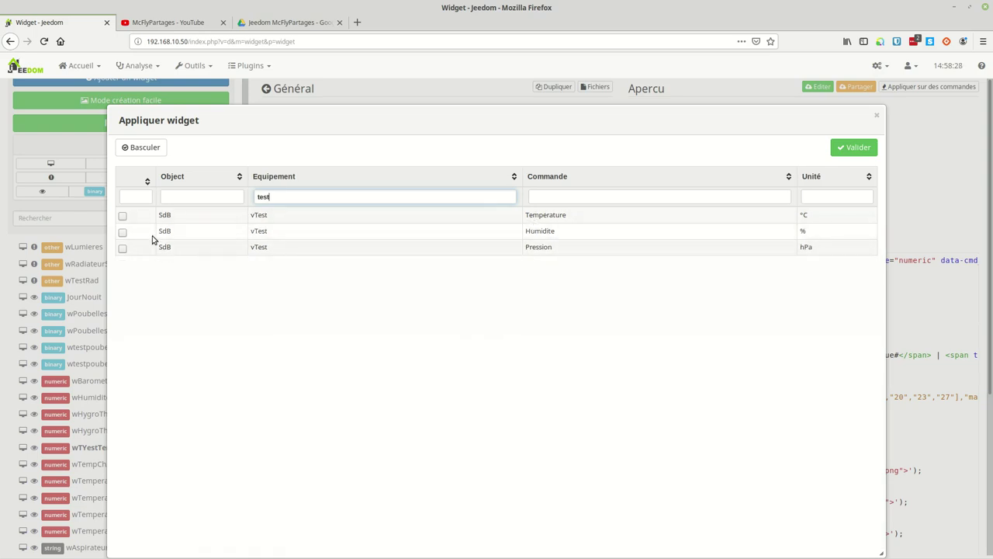
pyautogui.click(122, 218)
pyautogui.click(854, 148)
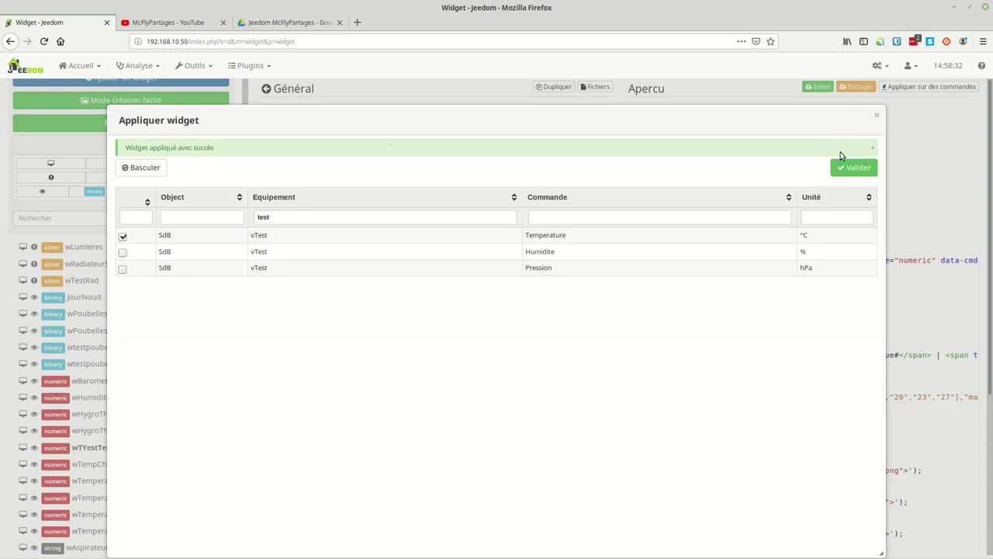
pyautogui.click(877, 115)
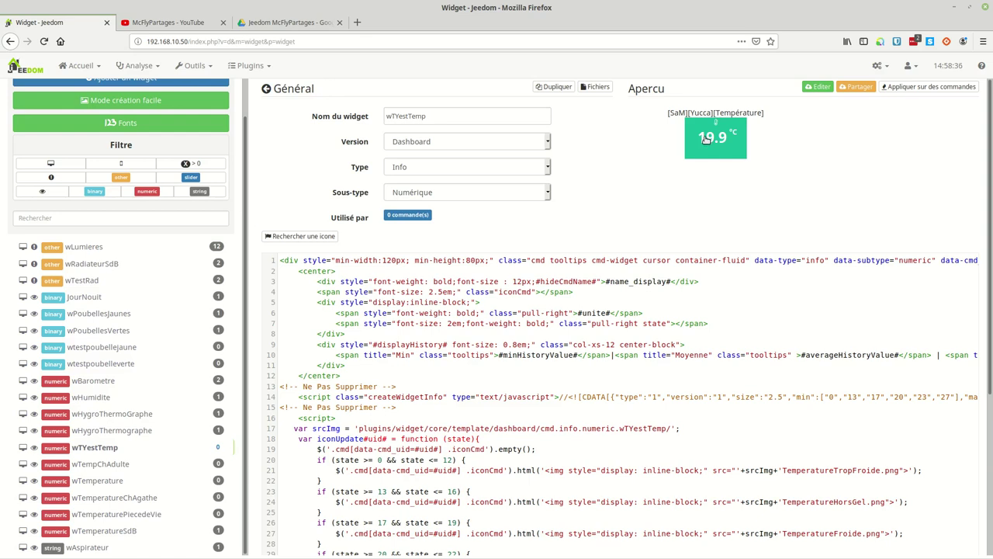
# Reopen wTYestTemp and upload the six temperature PNG images, from TemperatureTropFroide to TemperatureTropChaude, as its dependency files.
pyautogui.click(266, 89)
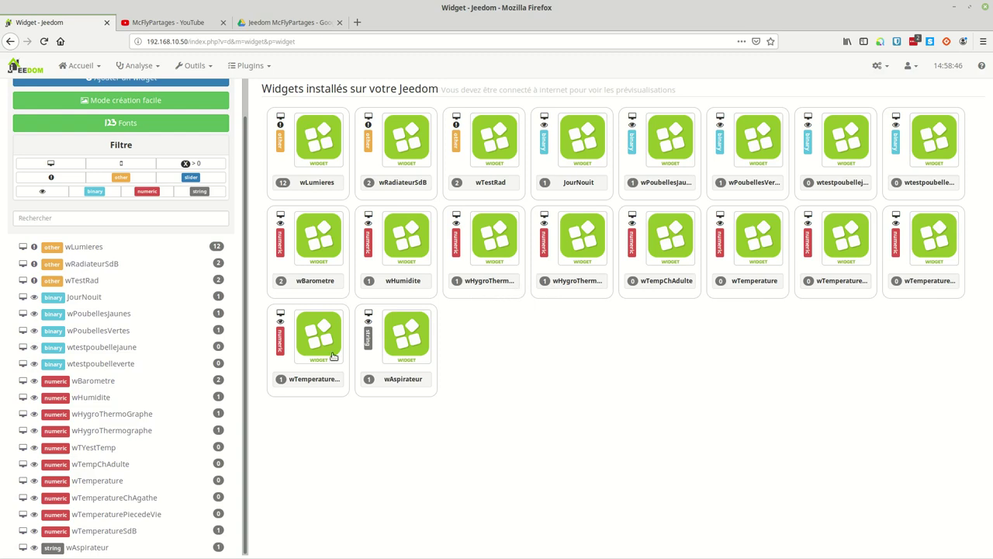
pyautogui.click(99, 447)
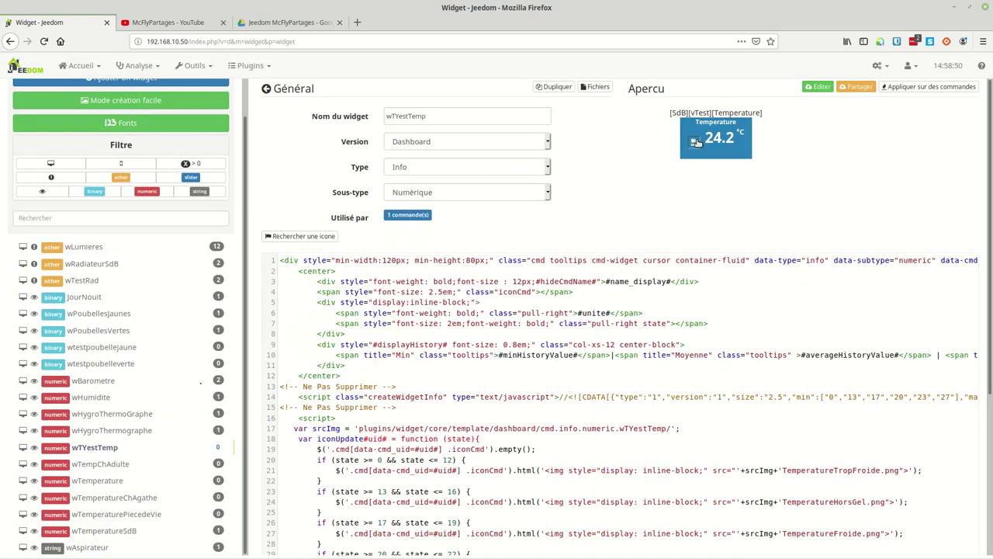
pyautogui.click(596, 87)
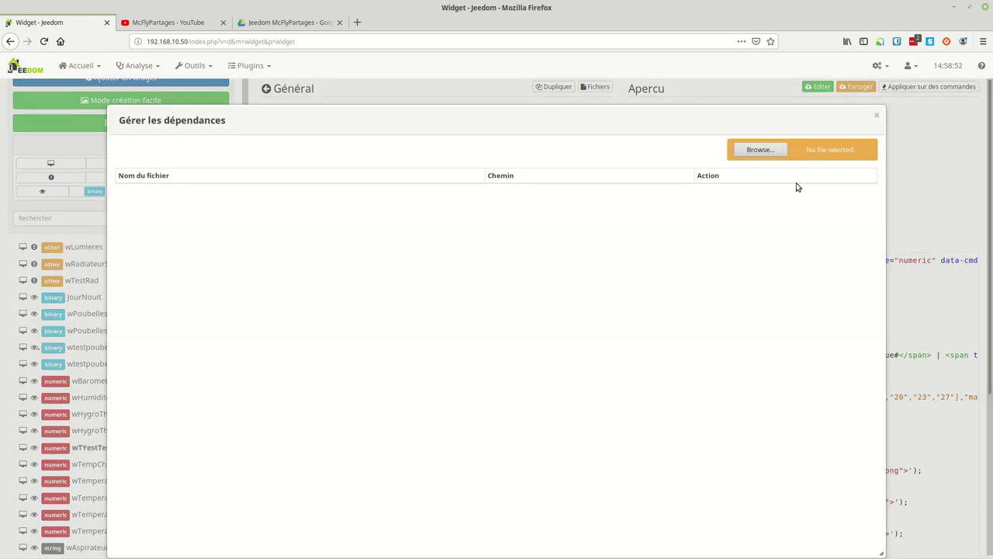
pyautogui.click(765, 152)
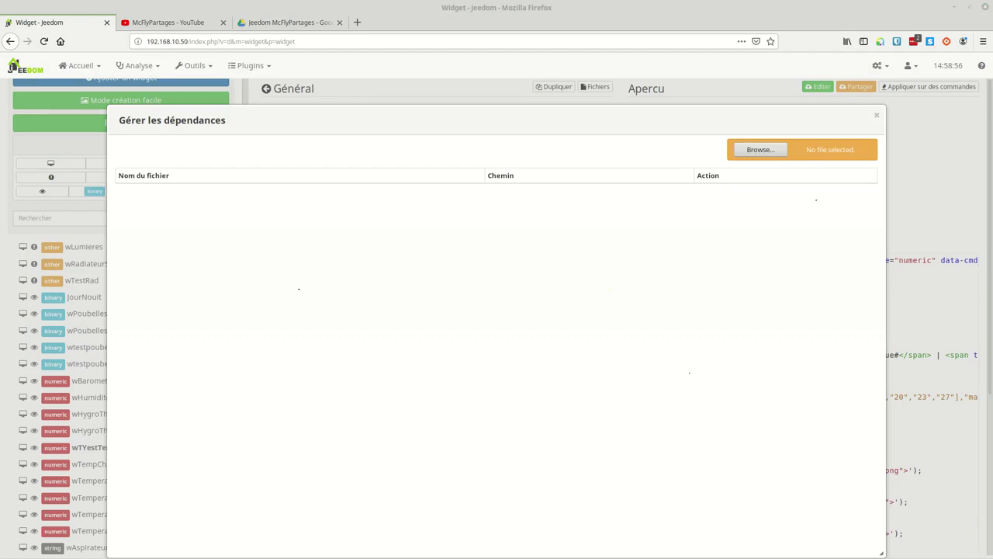
pyautogui.moveTo(490, 368); pyautogui.dragTo(460, 315)
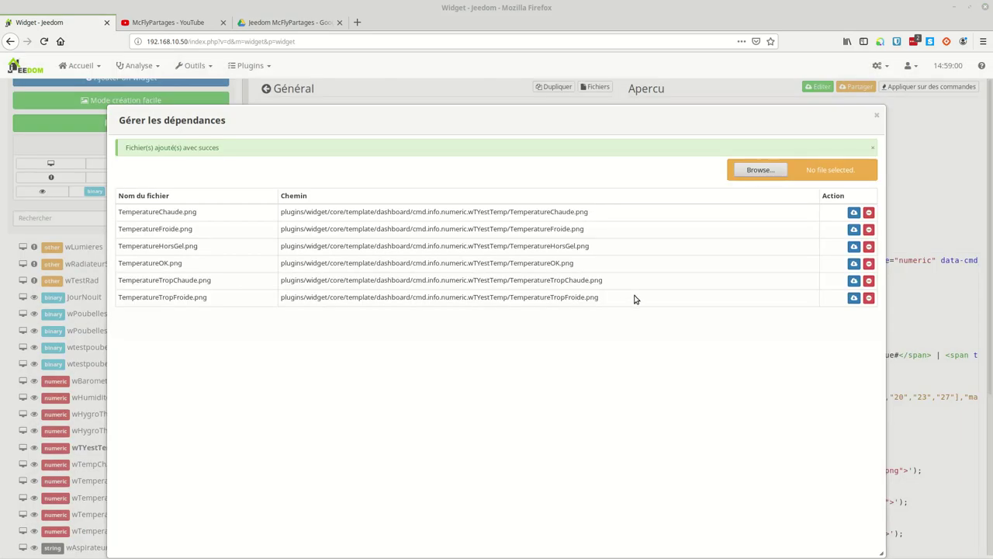
pyautogui.click(877, 117)
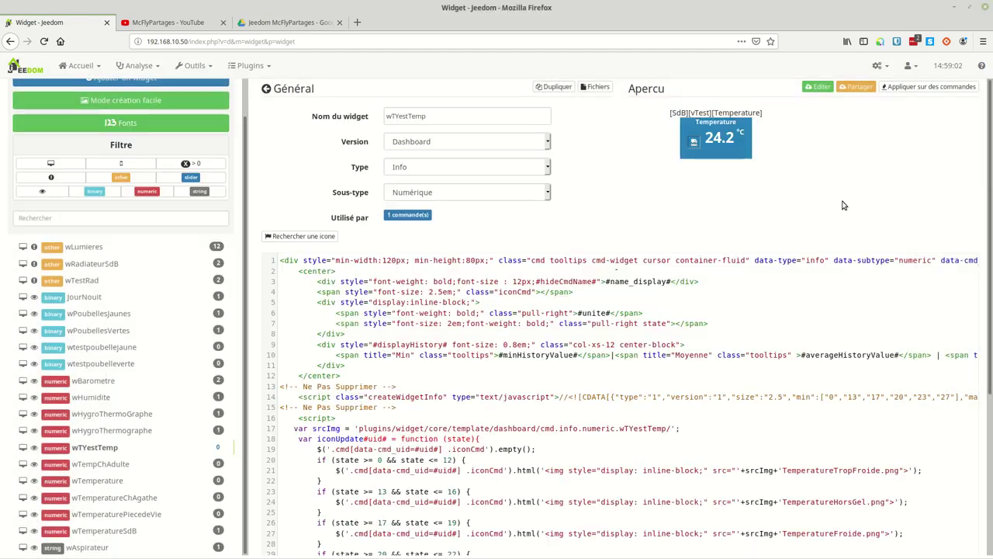
# Save the wTYestTemp widget and return to the list of installed widgets.
pyautogui.scroll(-5, 420, 357)
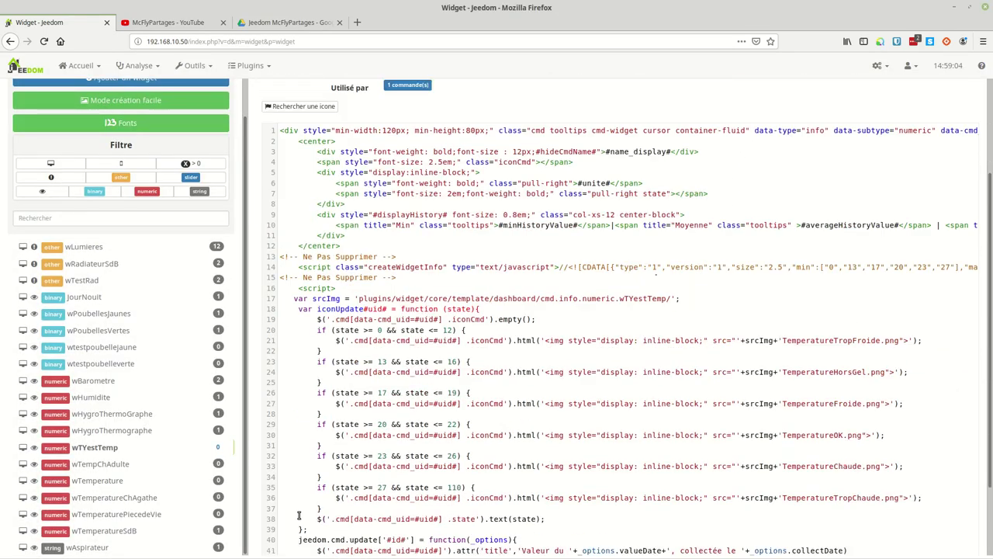
pyautogui.click(355, 547)
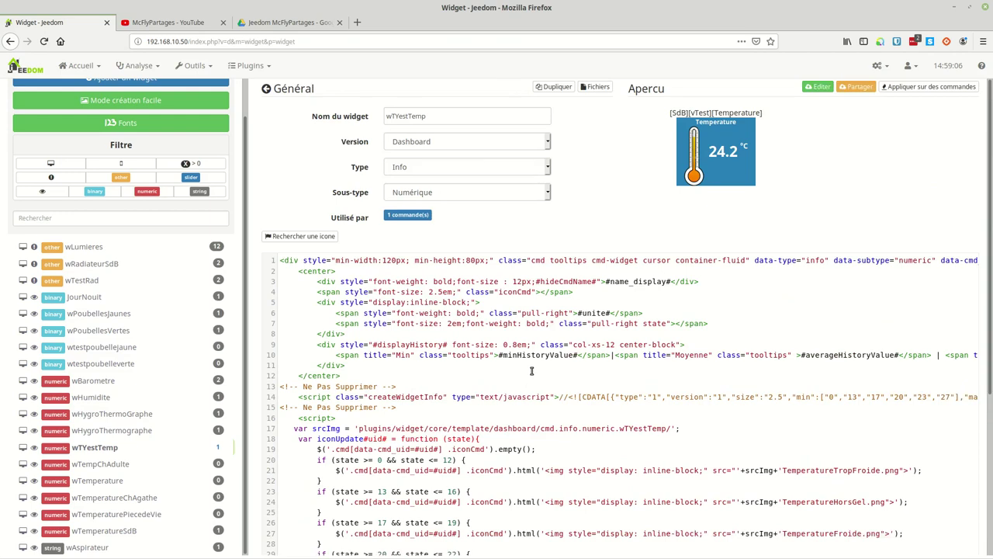
pyautogui.click(266, 89)
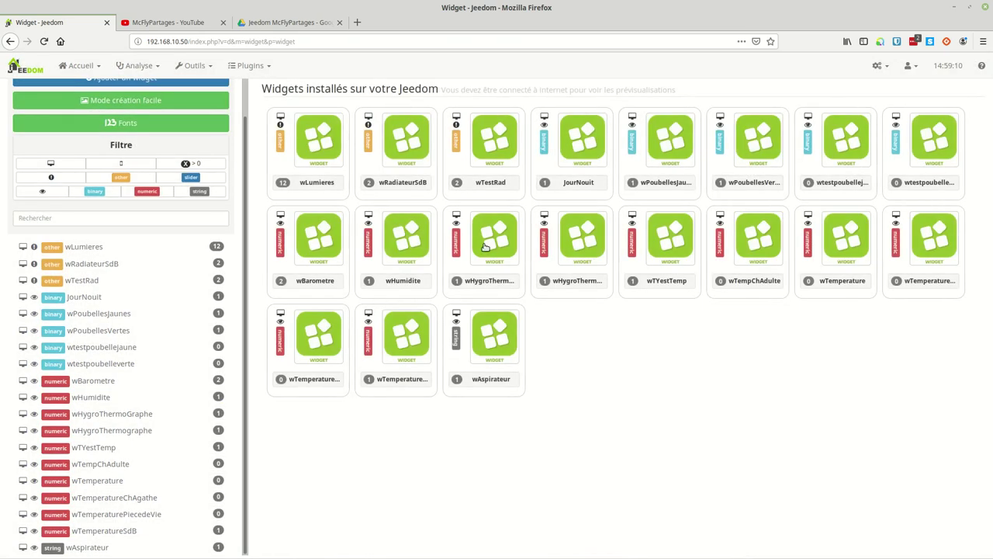
# Open the SdB dashboard and check the radiator and temperature widgets on the vTest tile.
pyautogui.click(79, 67)
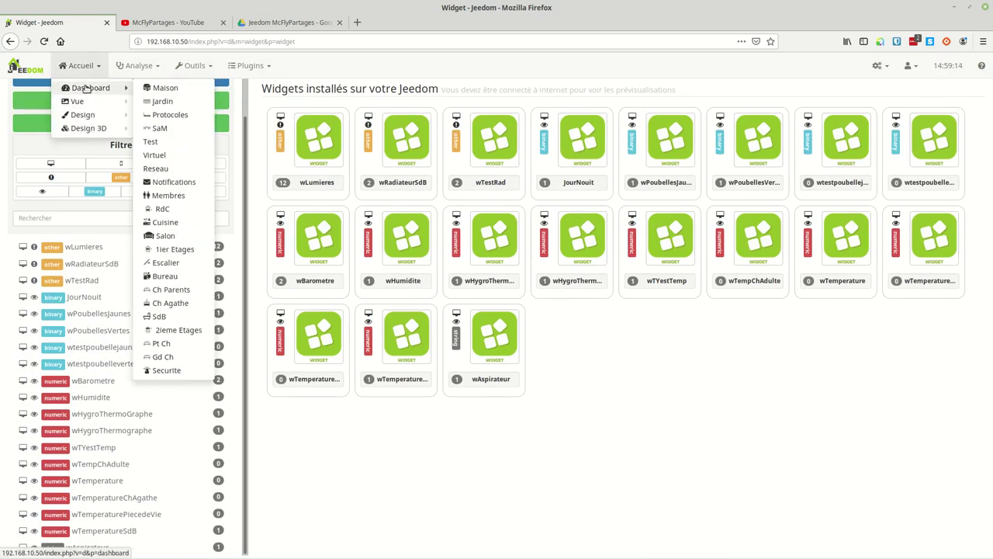
pyautogui.click(86, 88)
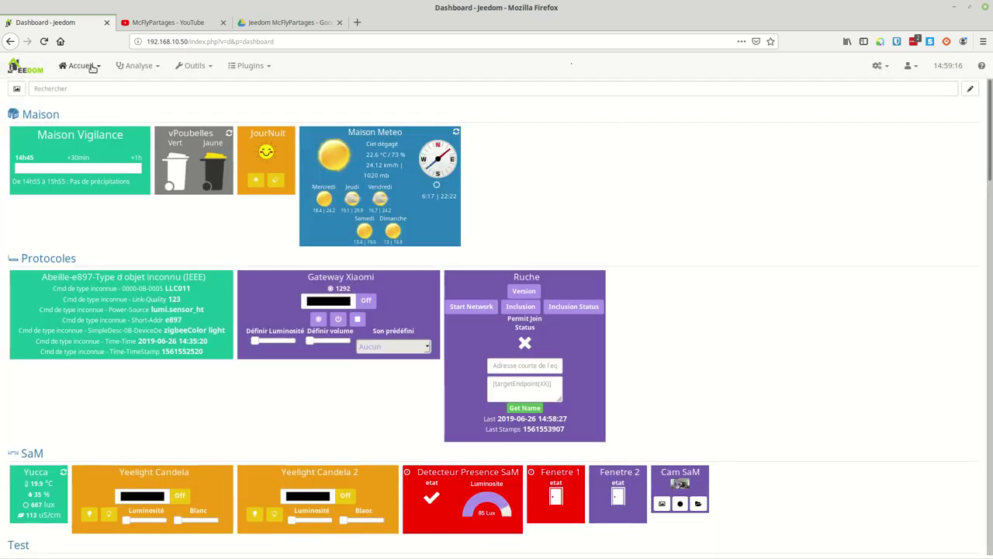
pyautogui.click(93, 69)
pyautogui.moveTo(107, 118)
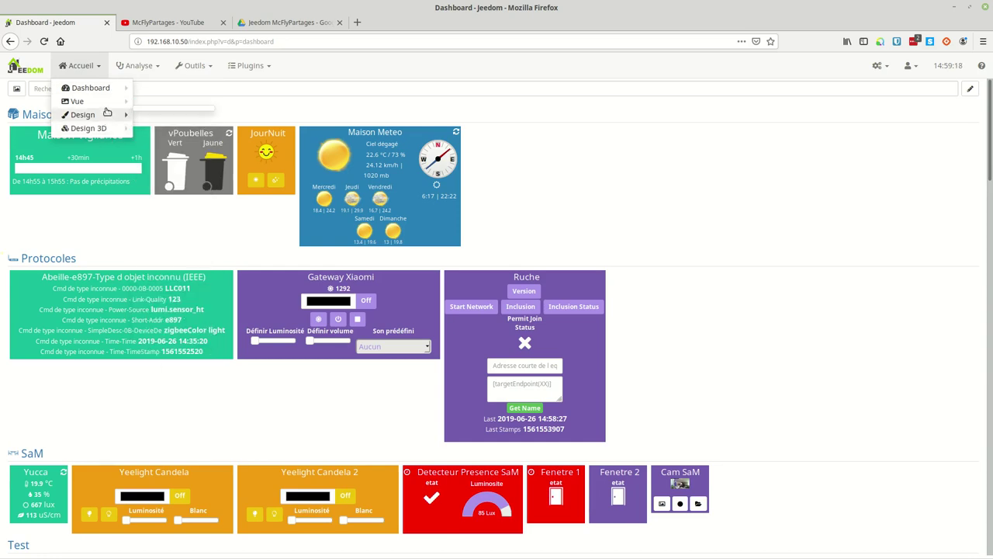
pyautogui.moveTo(116, 87)
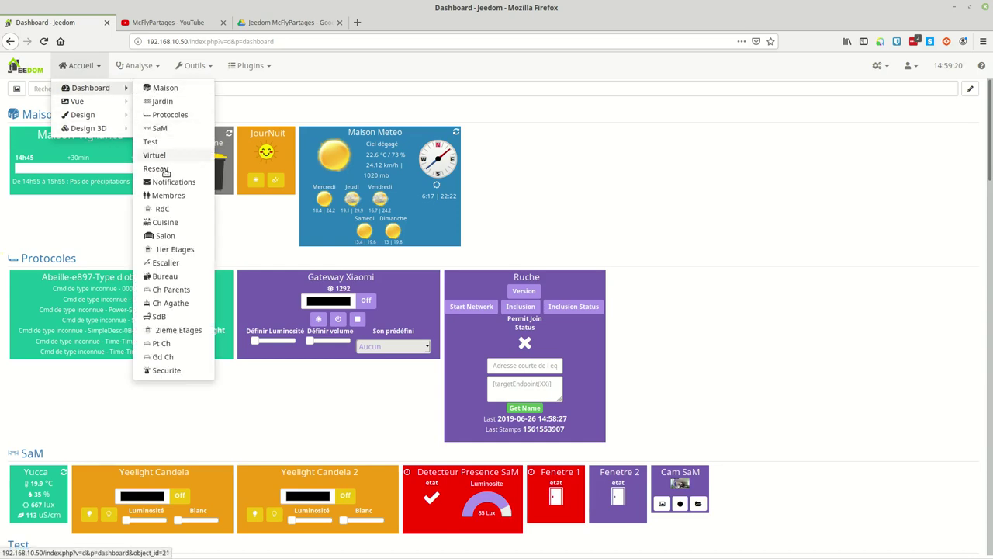
pyautogui.click(161, 315)
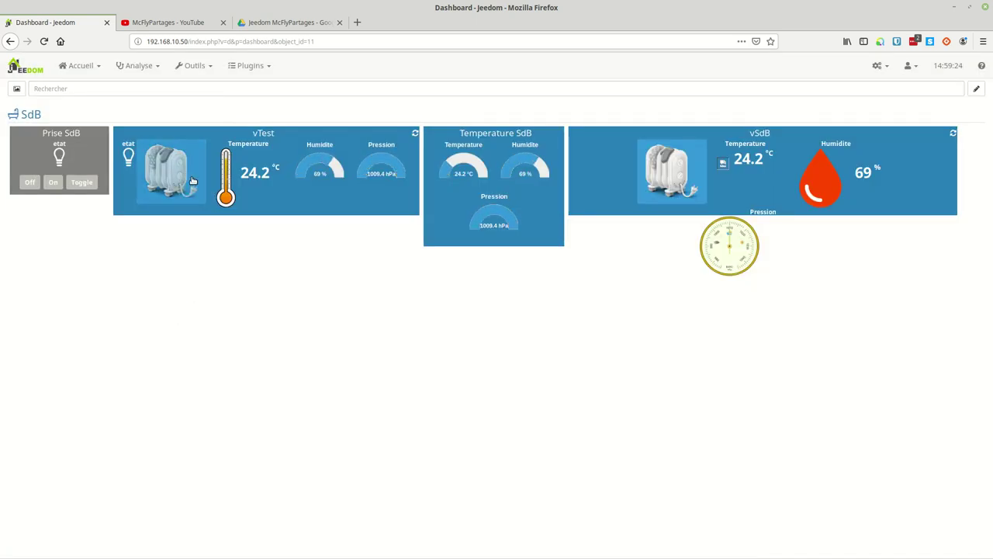
pyautogui.moveTo(229, 187)
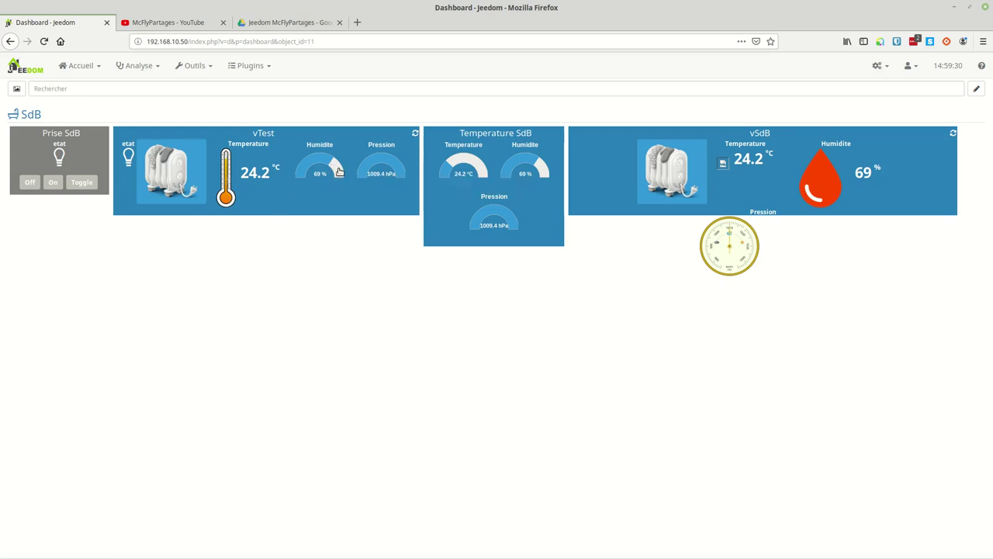
# Open the Widget plugin and start its easy creation mode.
pyautogui.click(250, 66)
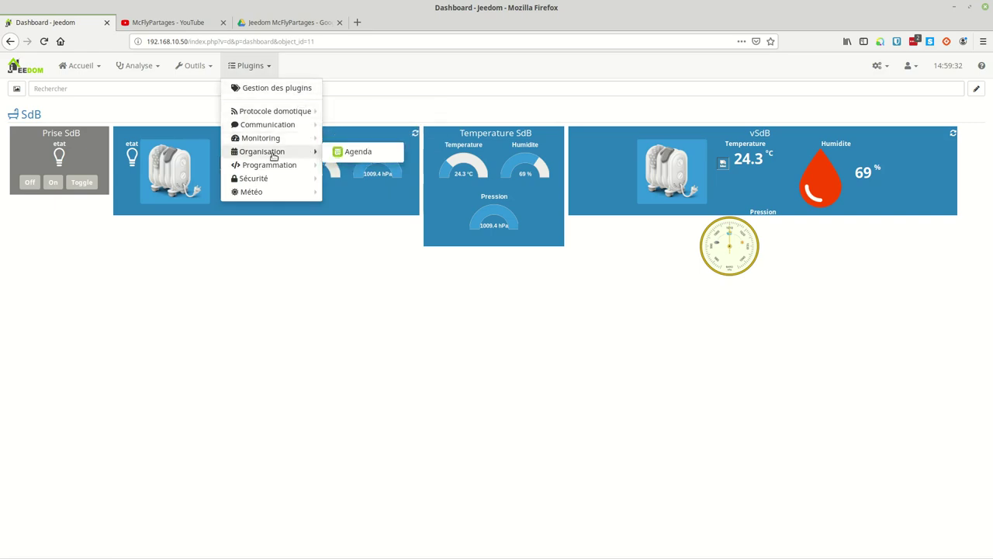
pyautogui.moveTo(280, 153)
pyautogui.moveTo(317, 164)
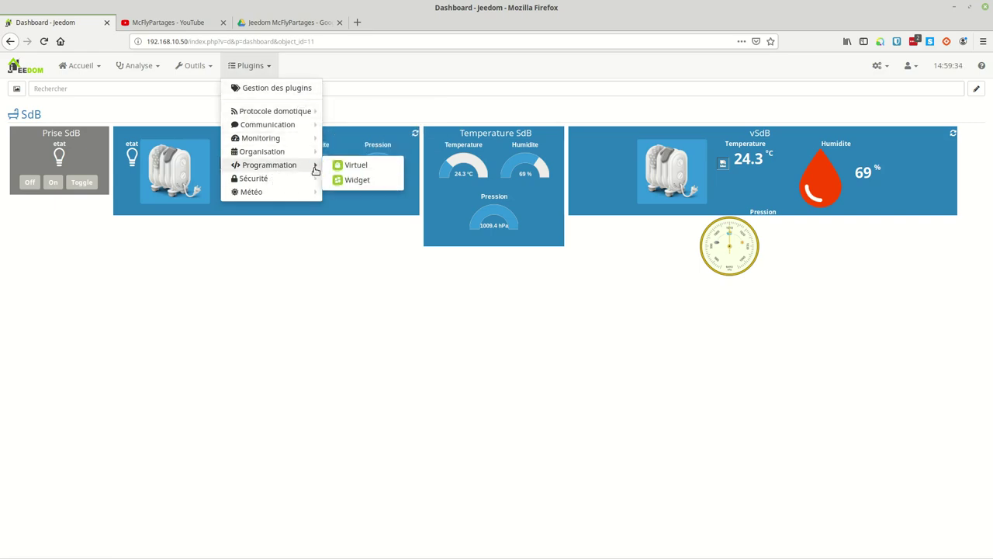
pyautogui.click(354, 178)
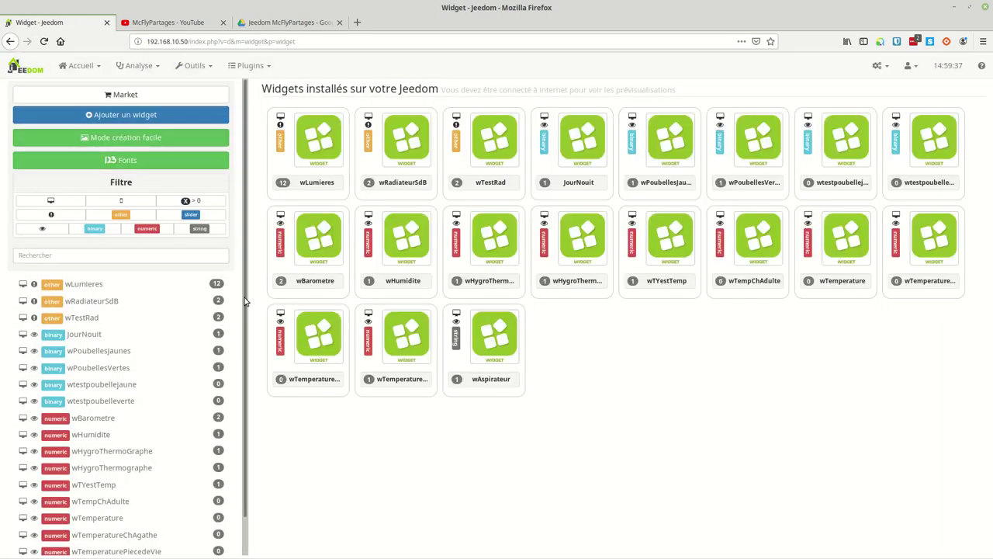
pyautogui.click(121, 140)
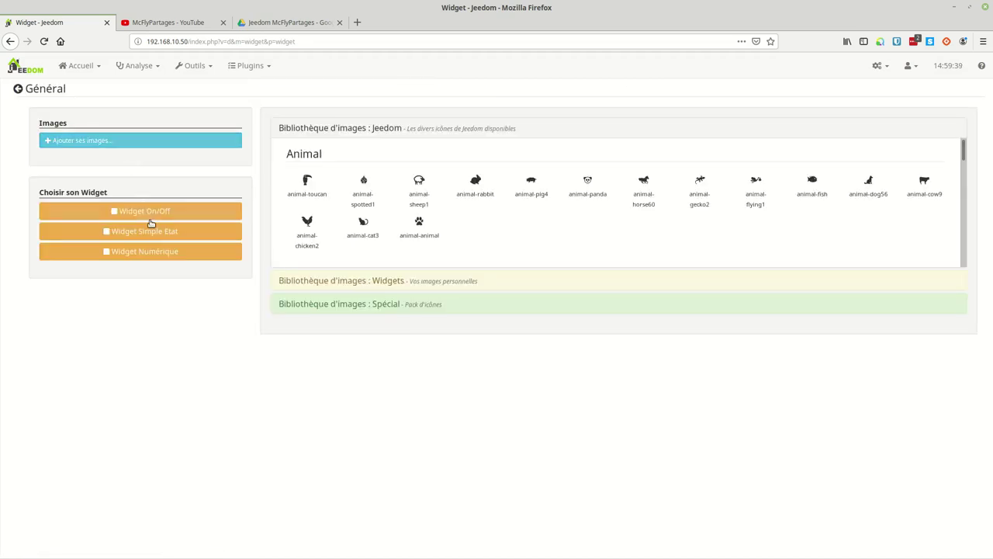
# Start a numeric widget named wTestHumide for the Dashboard interface, using the Images library.
pyautogui.click(152, 253)
pyautogui.click(370, 156)
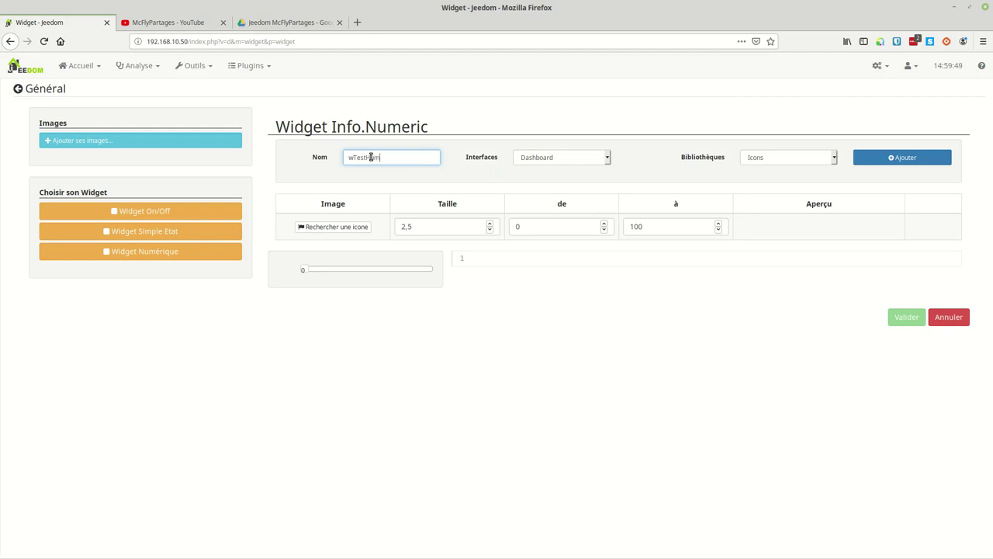
pyautogui.click(774, 158)
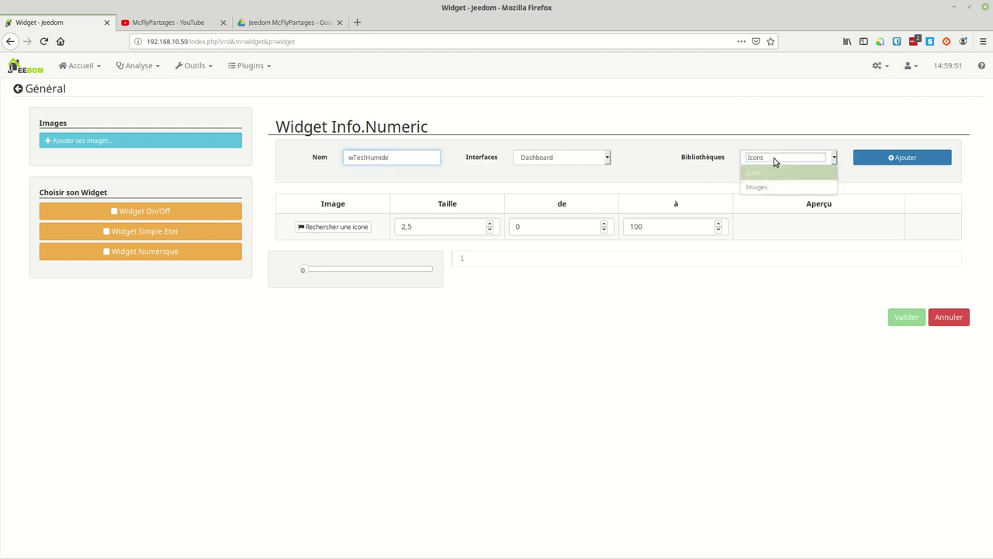
pyautogui.click(760, 190)
# Define the first three value ranges of wTestHumide as 0 to 40, 41 to 49 and 50 to 56.
pyautogui.moveTo(573, 226); pyautogui.dragTo(472, 223)
pyautogui.click(684, 229)
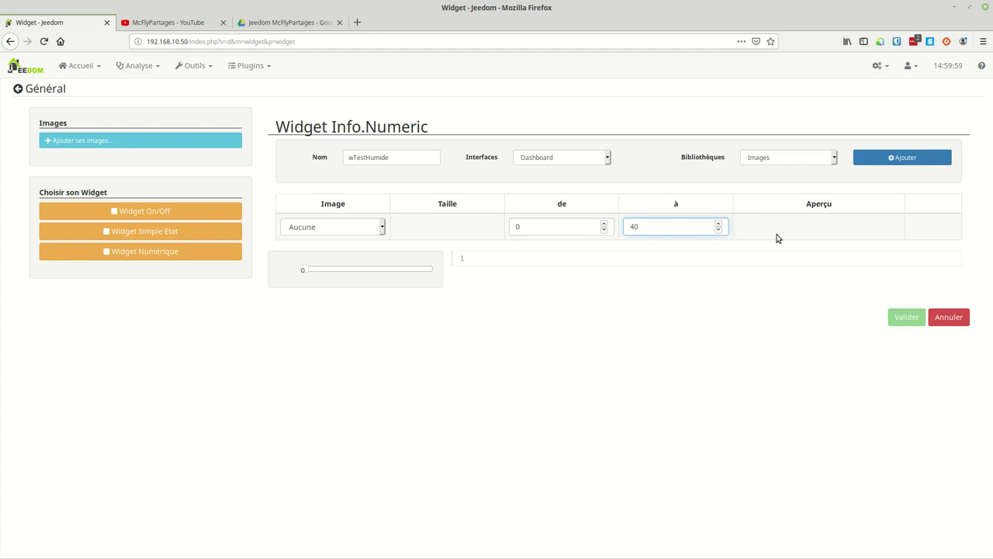
pyautogui.click(871, 157)
pyautogui.moveTo(545, 255); pyautogui.dragTo(458, 252)
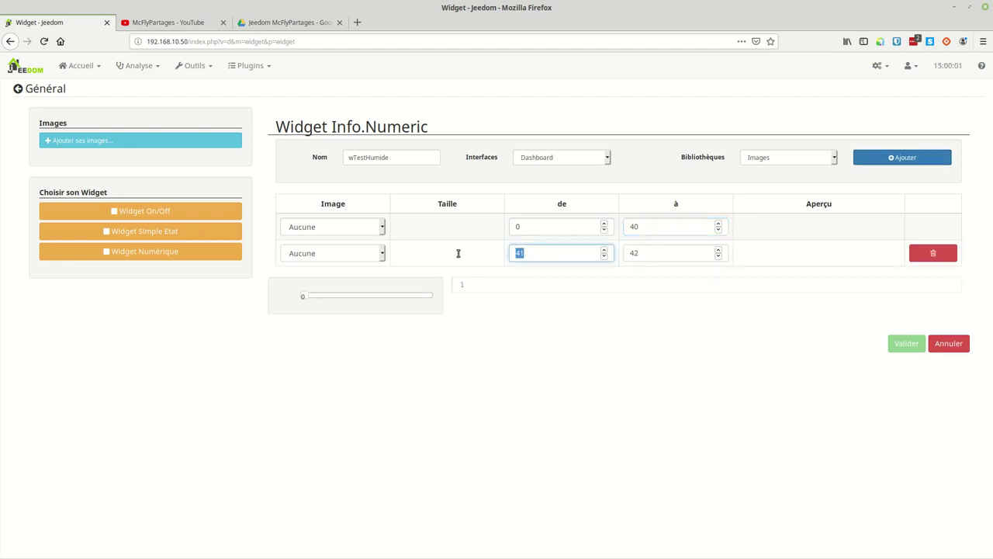
pyautogui.moveTo(661, 251); pyautogui.dragTo(615, 255)
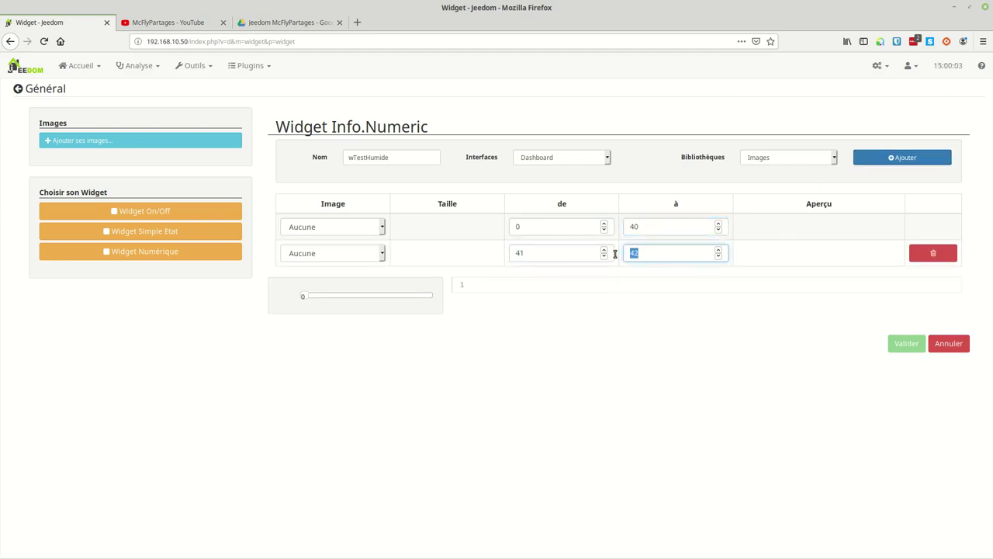
pyautogui.click(888, 161)
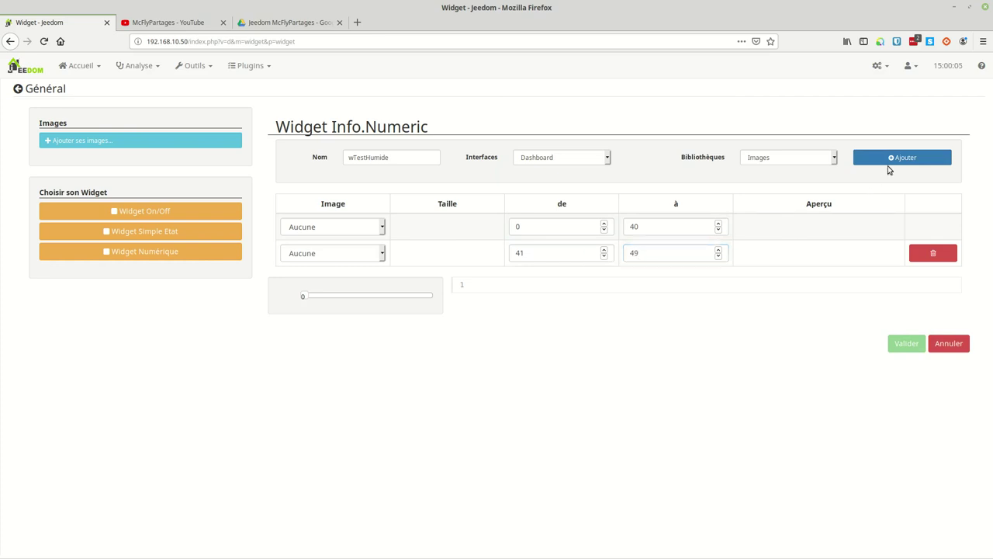
pyautogui.doubleClick(673, 281)
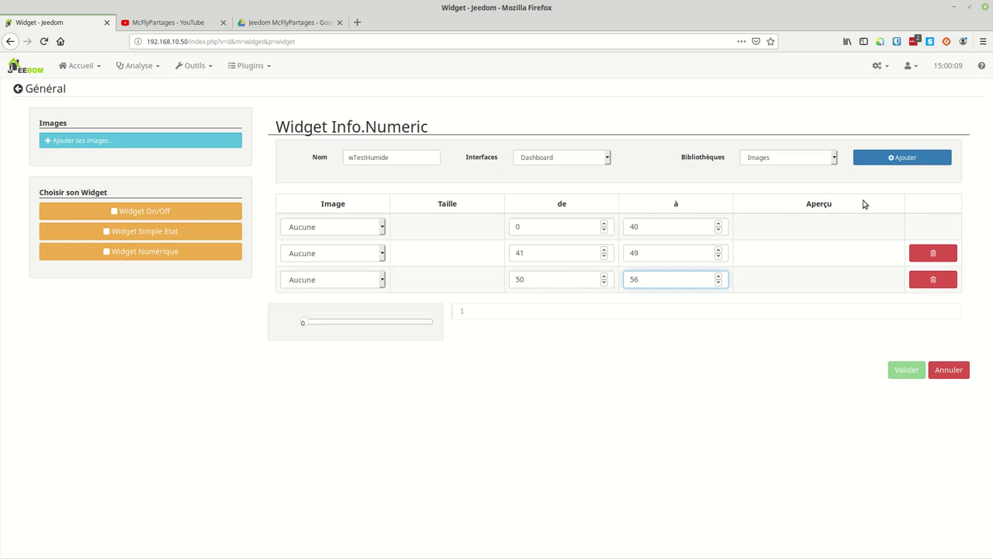
# Add two more value ranges to wTestHumide: 57 to 65 and 66 to 100.
pyautogui.click(897, 157)
pyautogui.click(556, 307)
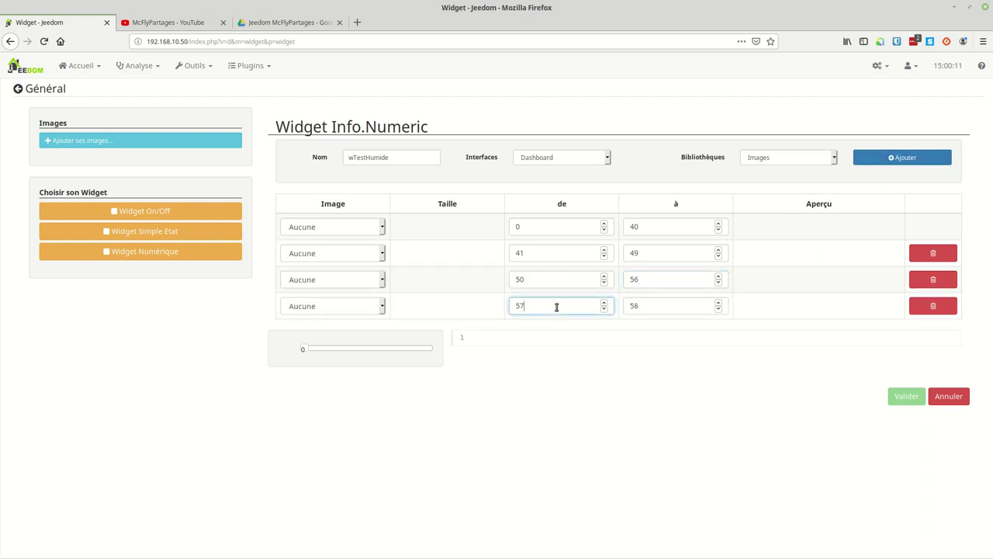
pyautogui.click(655, 303)
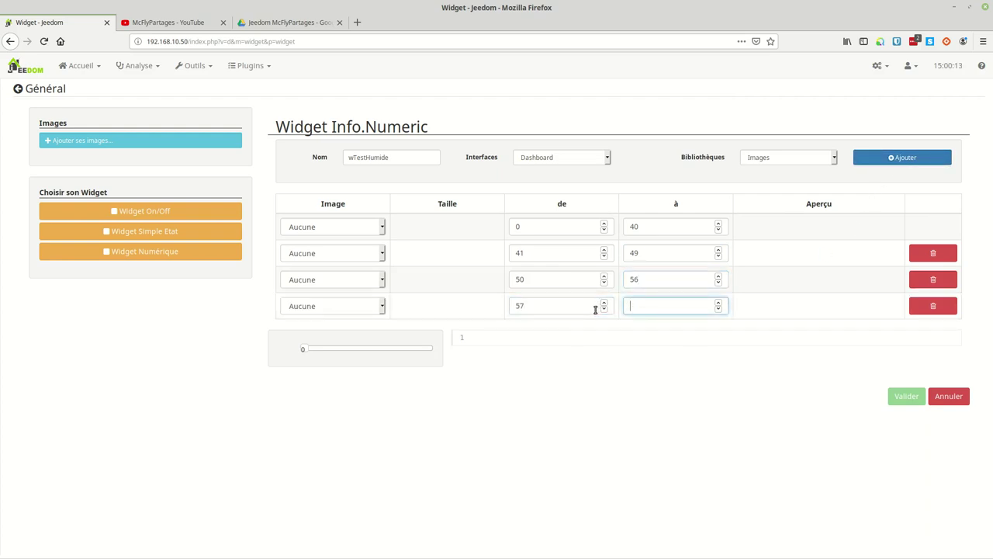
pyautogui.click(884, 158)
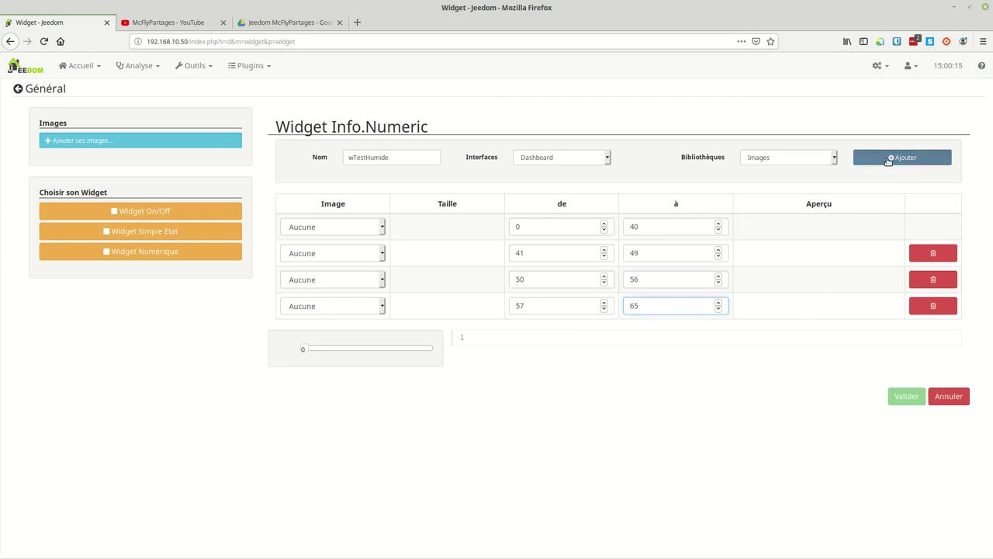
pyautogui.click(543, 334)
pyautogui.press('Tab')
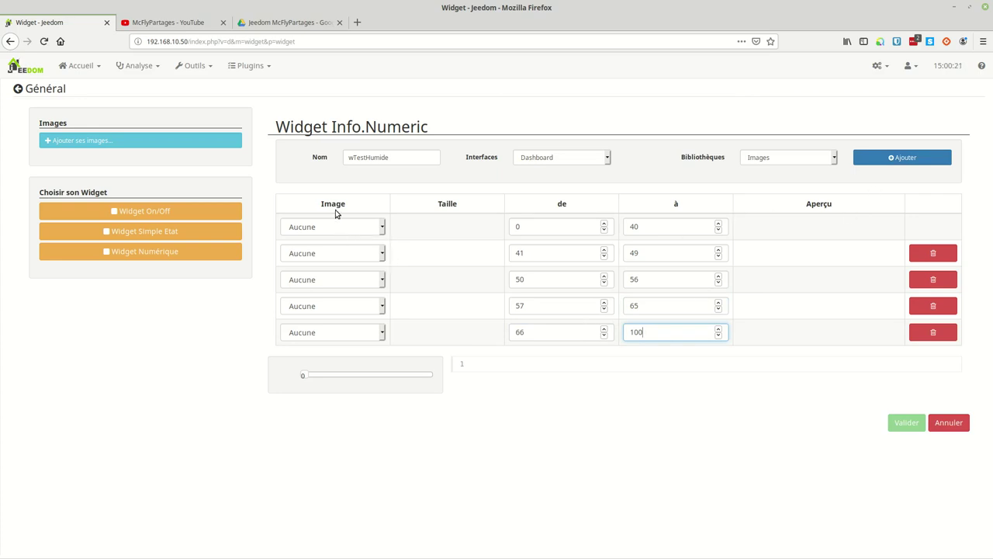
# Open the dashboard in a separate browser tab, look through the room tiles, and return to the widget editor.
pyautogui.click(97, 69)
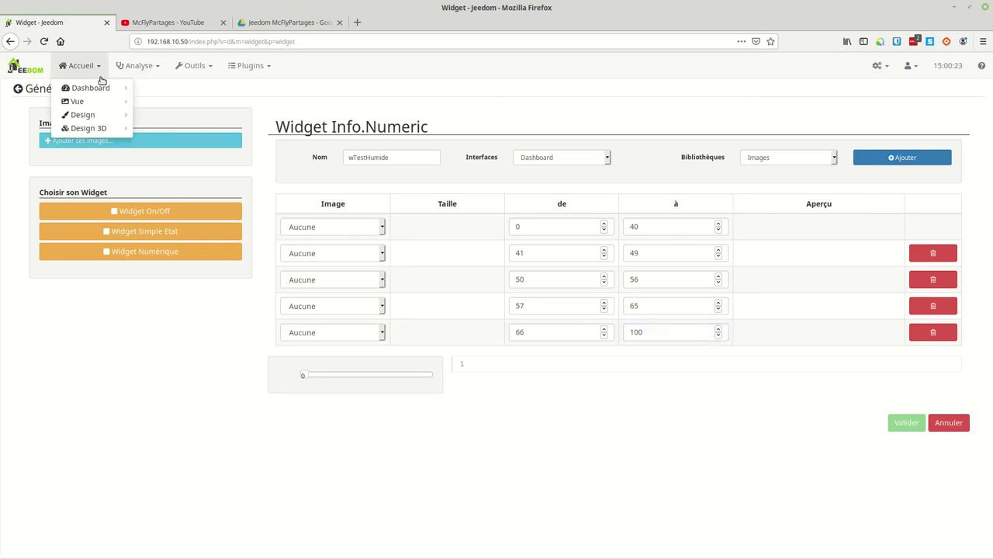
pyautogui.moveTo(104, 89)
pyautogui.rightClick(163, 88)
pyautogui.click(176, 96)
pyautogui.click(165, 23)
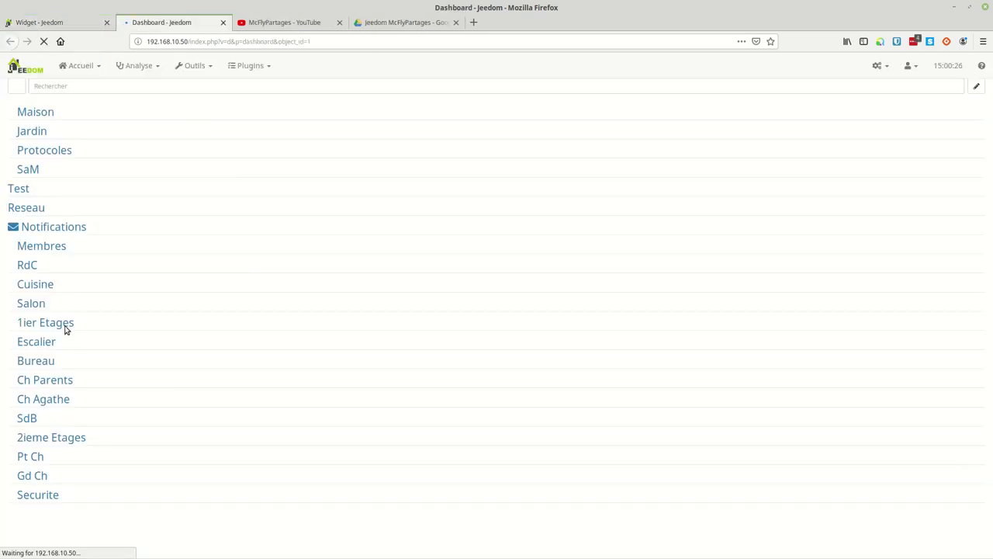
pyautogui.scroll(-10, 52, 312)
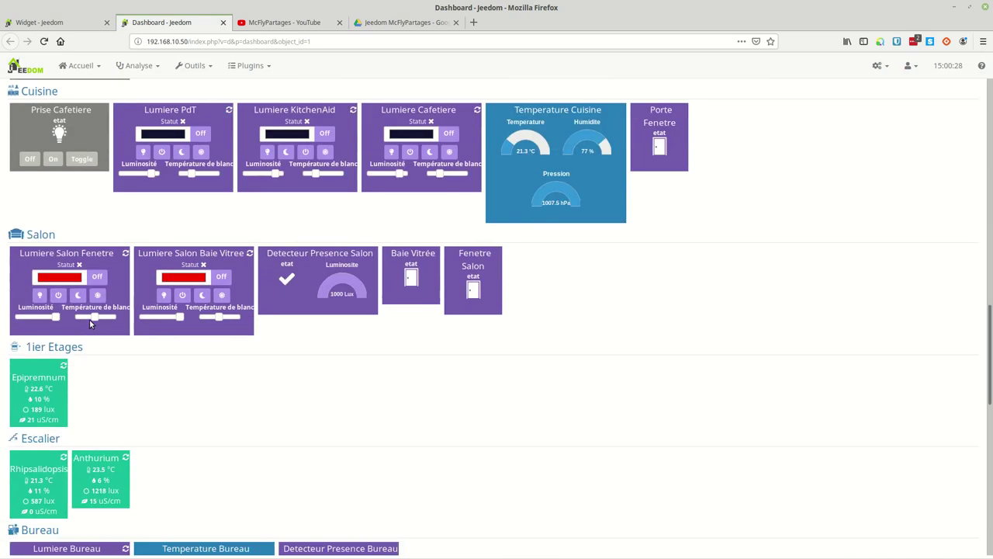
pyautogui.scroll(3, 89, 318)
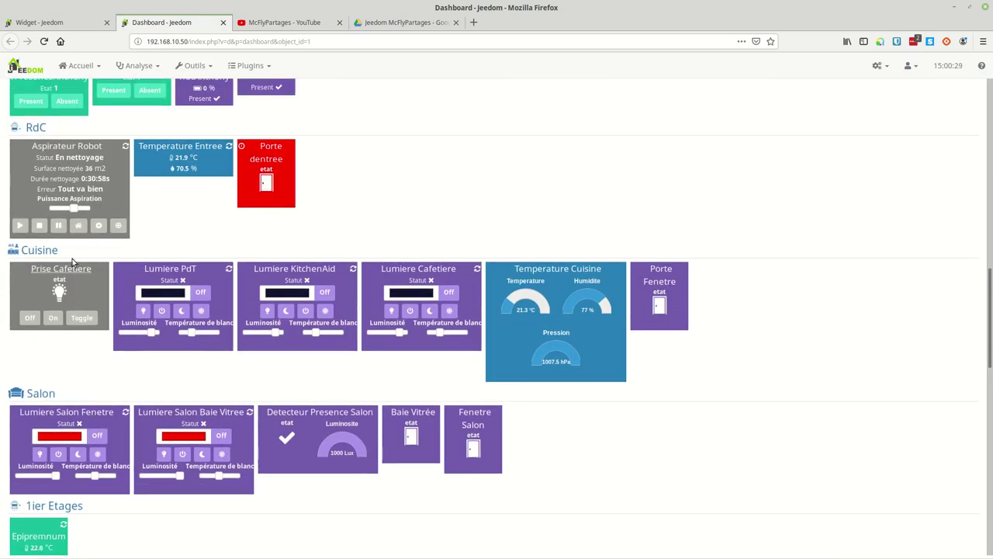
pyautogui.click(55, 23)
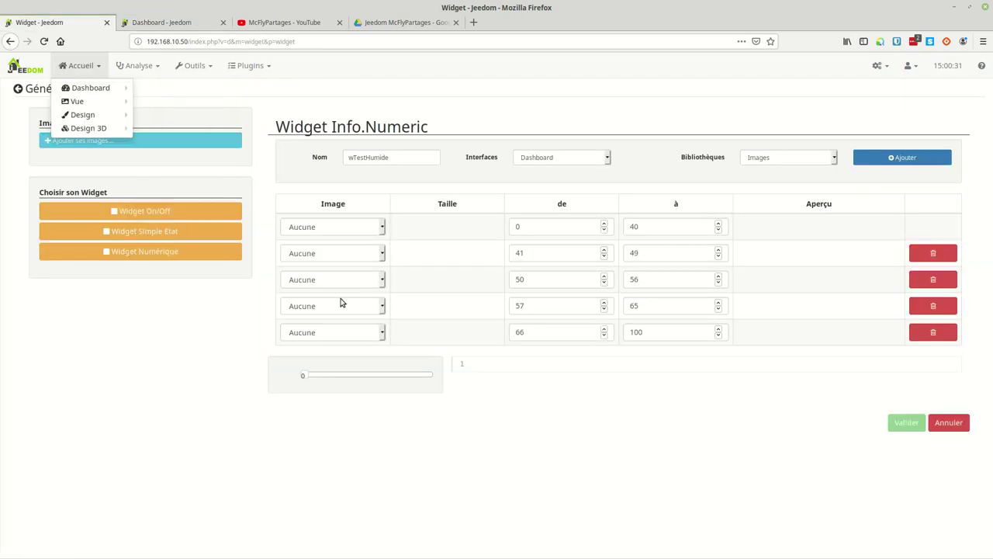
# Assign HumiditeNOK.png to the 0–40 range and HumiditeMoy.png to the 41–49 range.
pyautogui.click(305, 227)
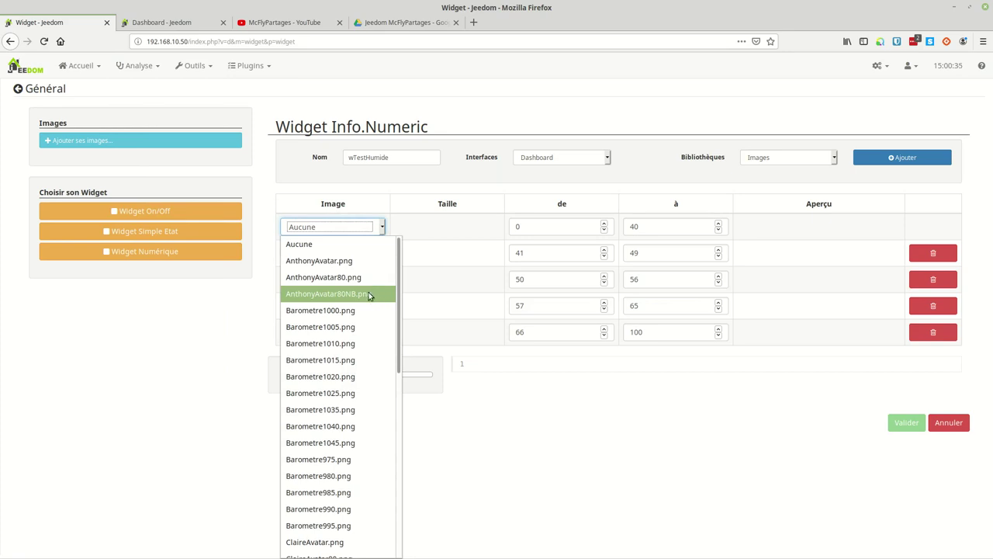
pyautogui.scroll(-4, 370, 296)
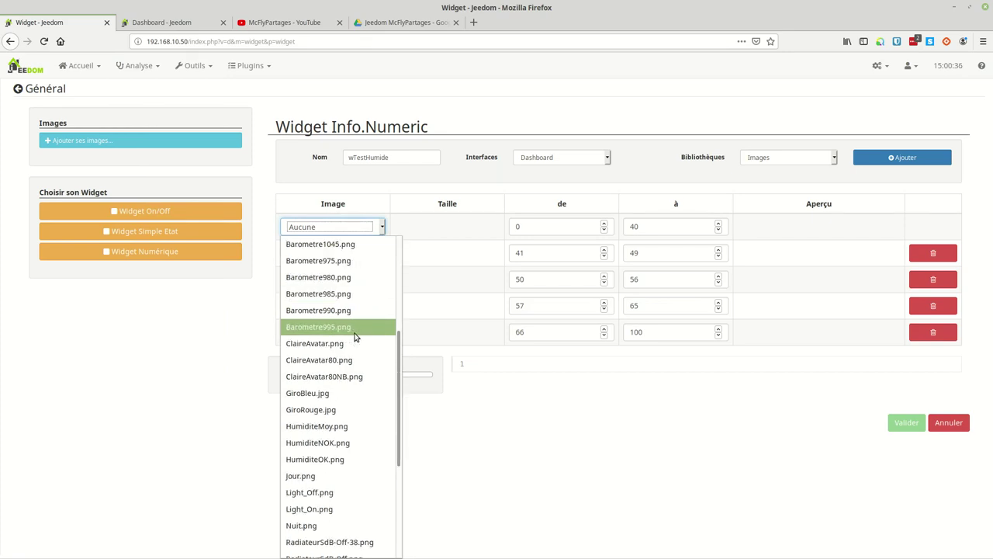
pyautogui.click(336, 444)
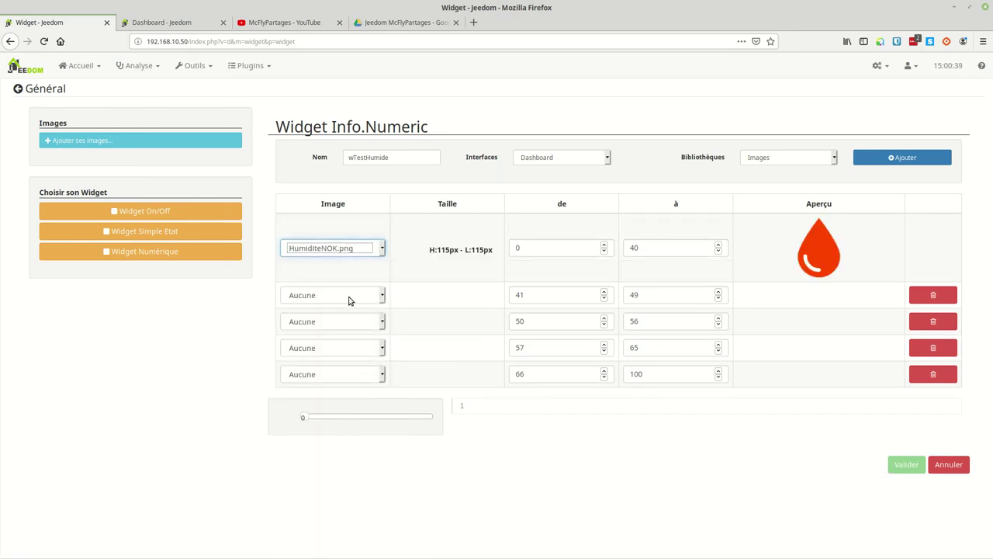
pyautogui.click(344, 296)
pyautogui.scroll(-8, 341, 457)
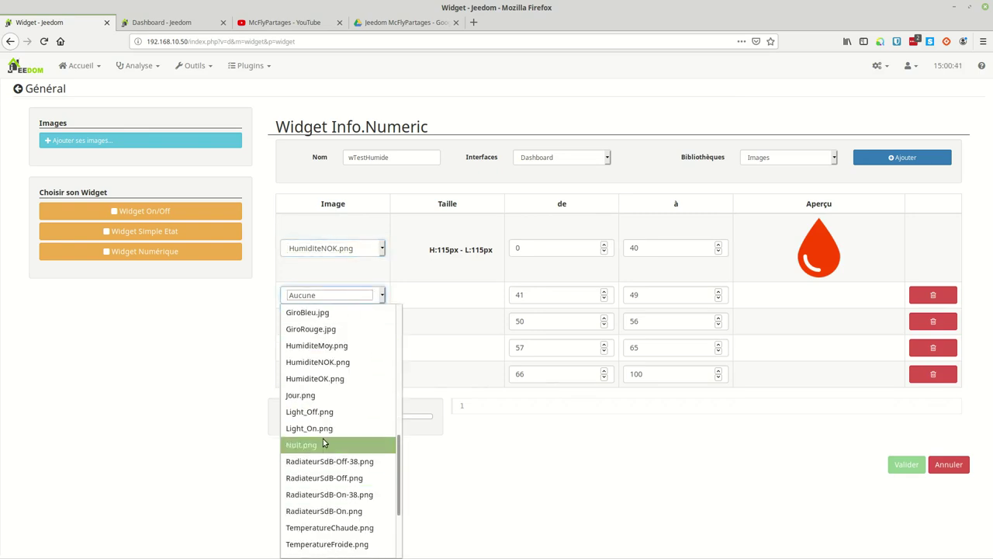
pyautogui.click(322, 346)
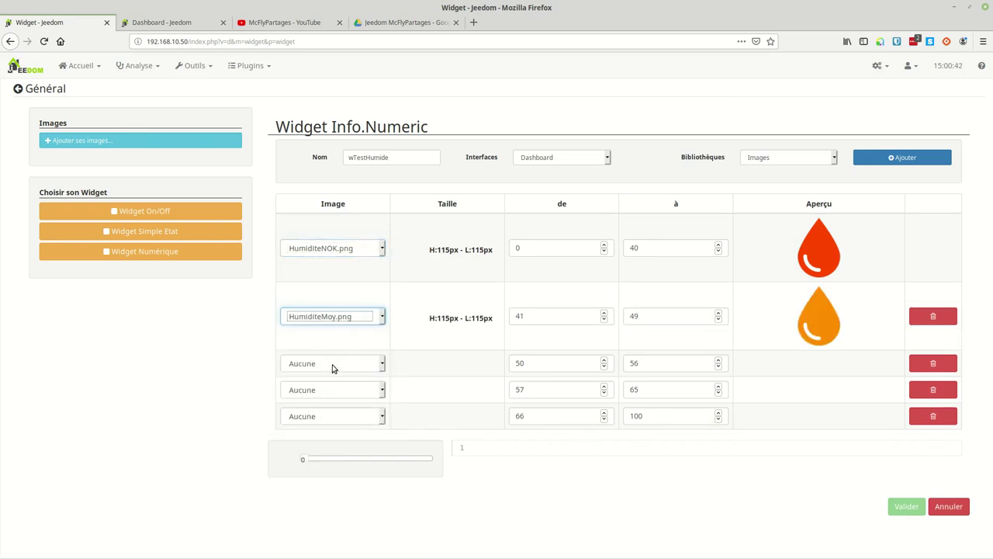
# Assign HumiditeOK.png to the 50–56 range and HumiditeMoy.png to the 57–65 range.
pyautogui.click(333, 365)
pyautogui.scroll(-10, 355, 167)
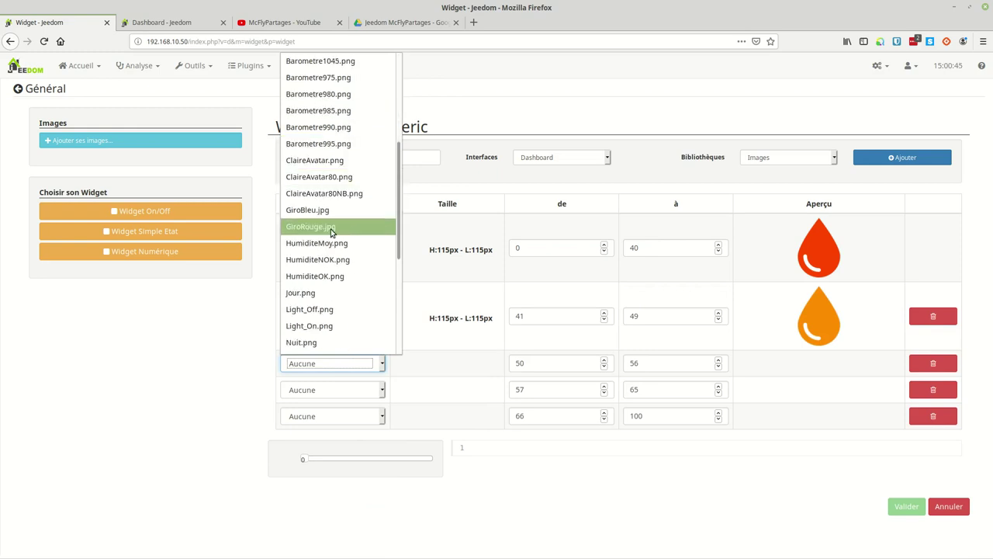
pyautogui.click(325, 278)
pyautogui.click(333, 432)
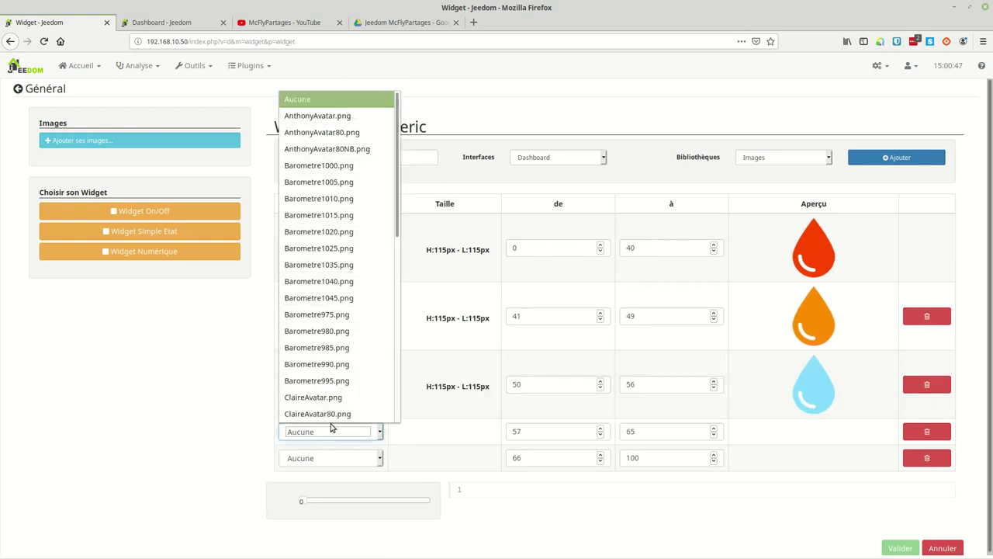
pyautogui.scroll(-3, 326, 331)
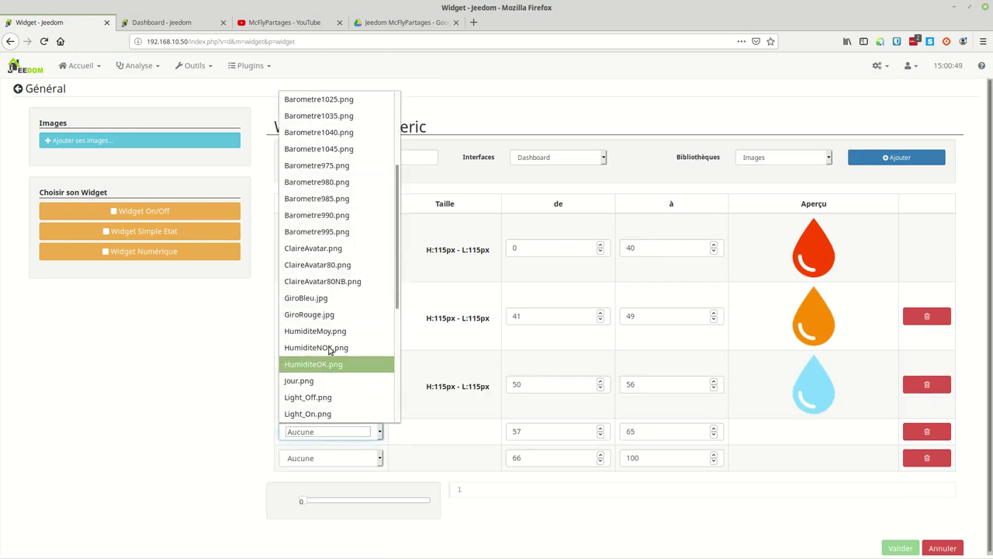
pyautogui.click(329, 333)
# Assign HumiditeNOK.png to the 66–100 range.
pyautogui.scroll(-1, 326, 388)
pyautogui.click(337, 454)
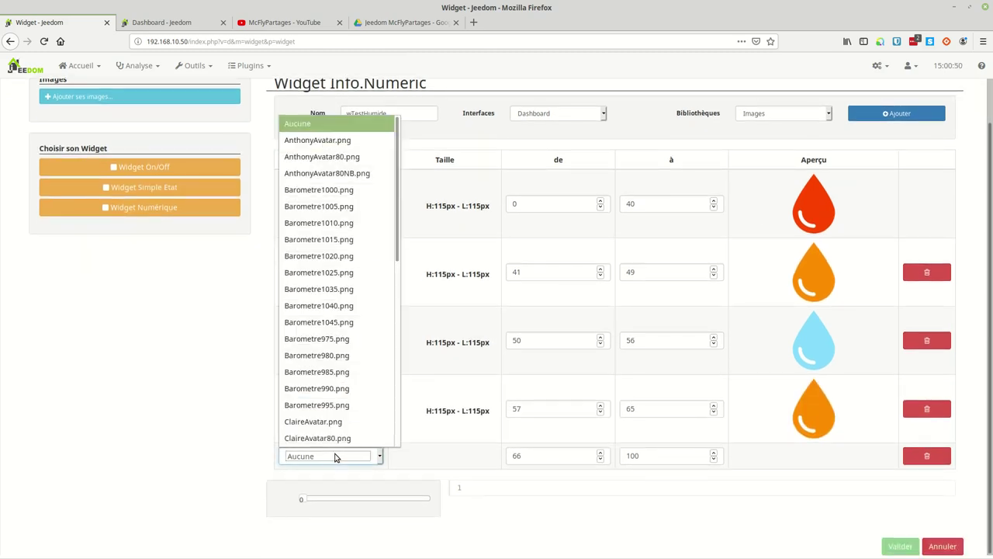
pyautogui.scroll(-3, 313, 371)
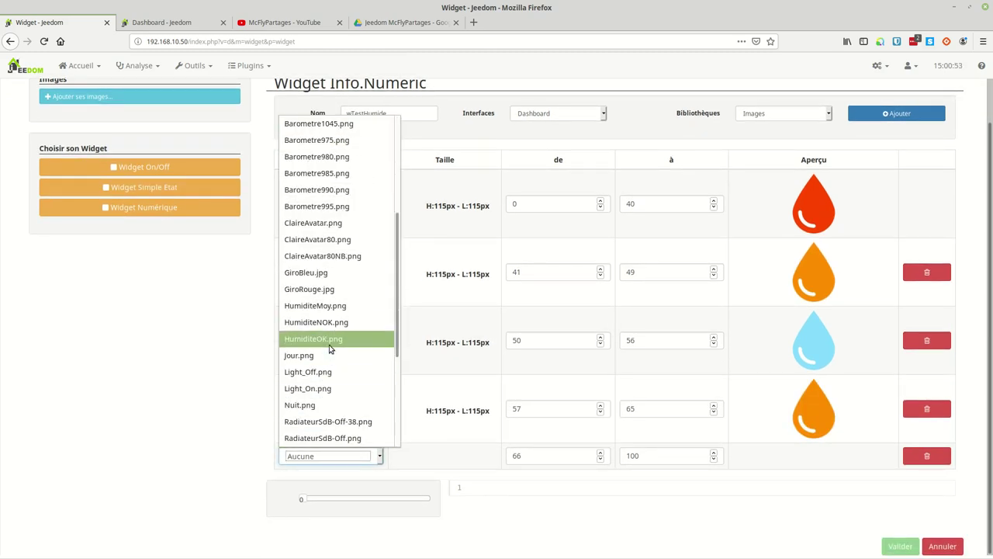
pyautogui.click(330, 322)
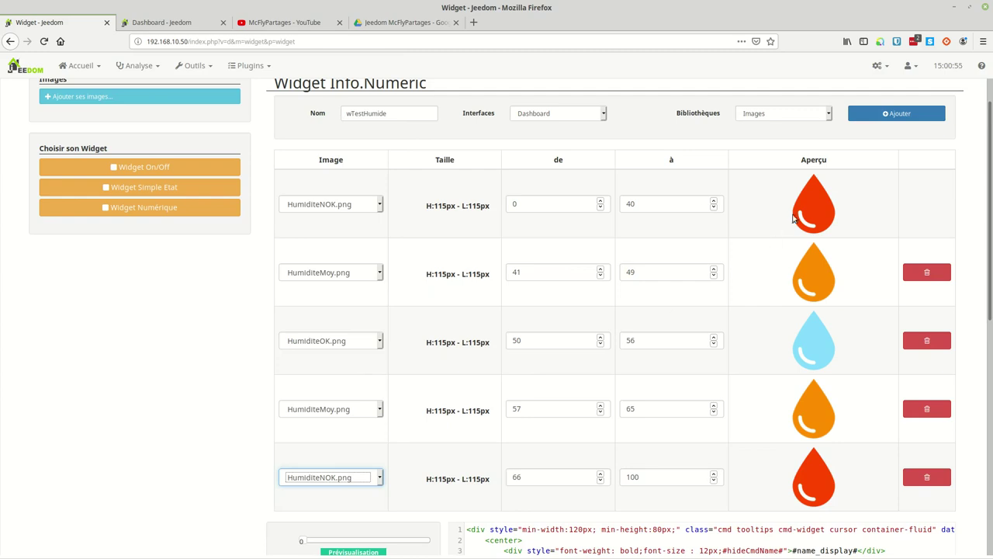
# Preview the humidity widget by moving its test value to 52, and look over the generated code.
pyautogui.scroll(-6, 484, 310)
pyautogui.scroll(3, 394, 311)
pyautogui.moveTo(304, 266); pyautogui.dragTo(371, 272)
pyautogui.scroll(-5, 381, 362)
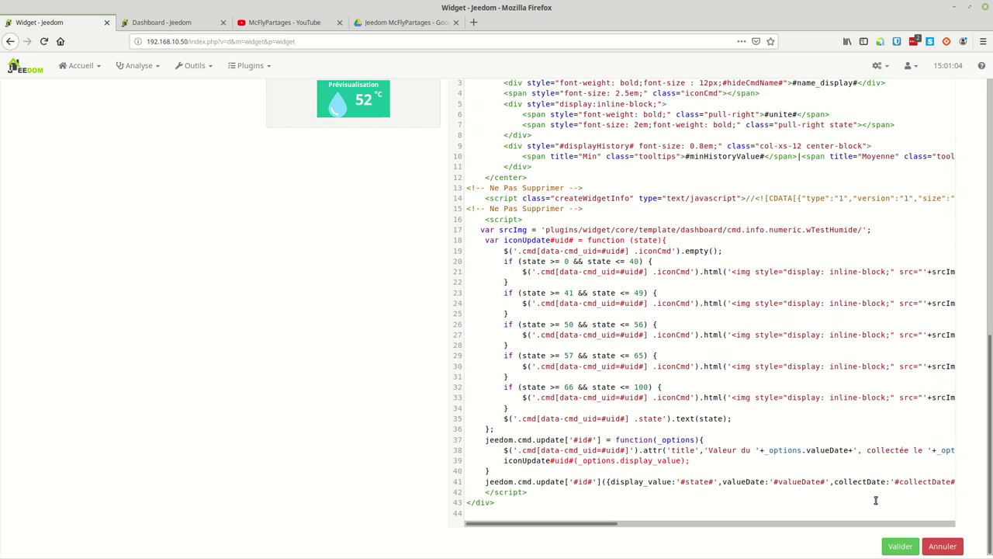
# Validate the wTestHumide widget, return to the installed widgets and reload the list.
pyautogui.click(899, 546)
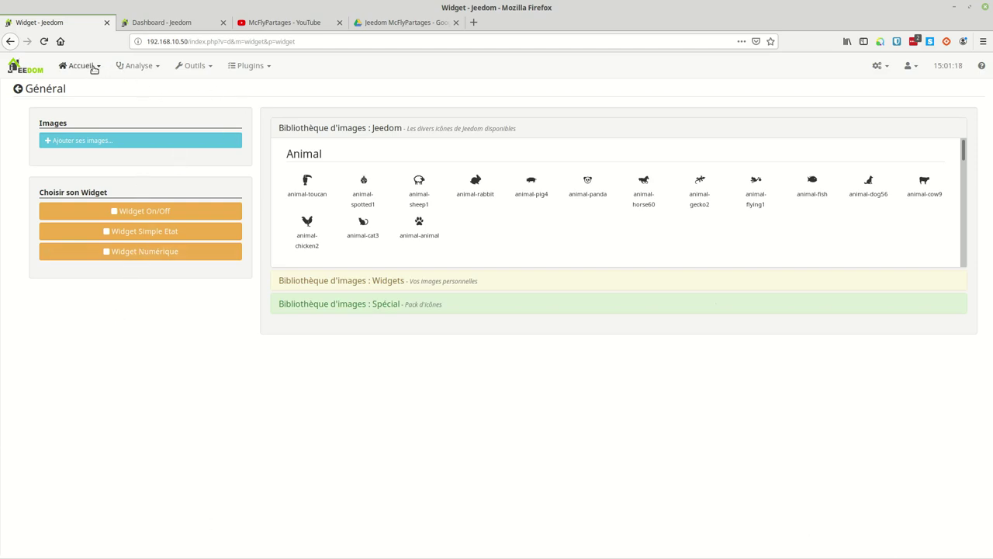
pyautogui.click(19, 91)
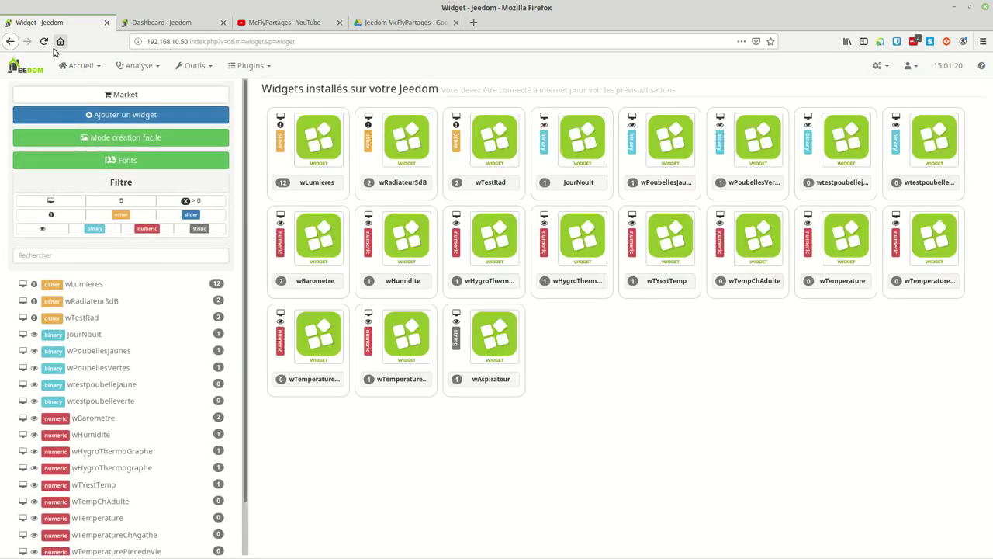
pyautogui.click(45, 41)
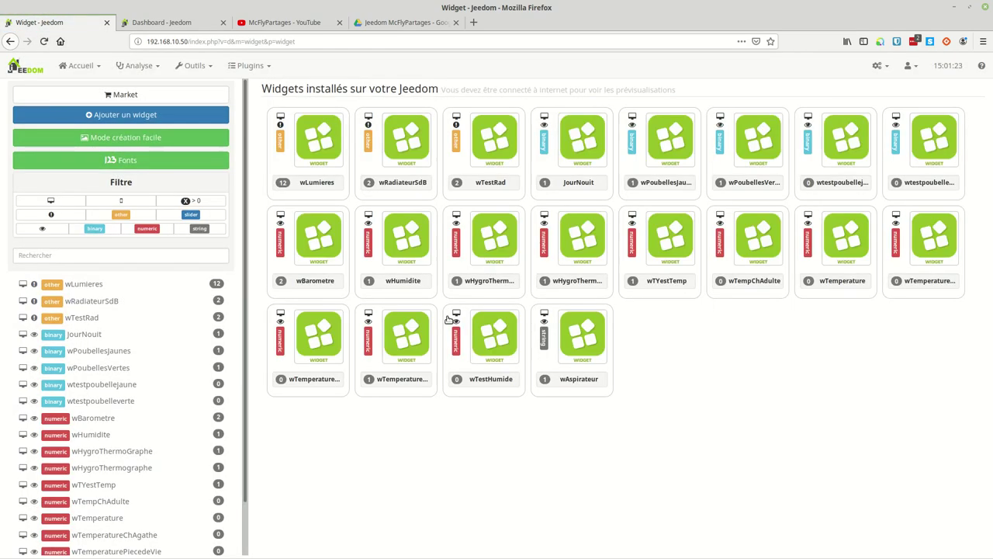
# Add HumiditeMoy.png, HumiditeNOK.png and HumiditeOK.png to the wTestHumide widget's dependency files and save the widget.
pyautogui.click(488, 384)
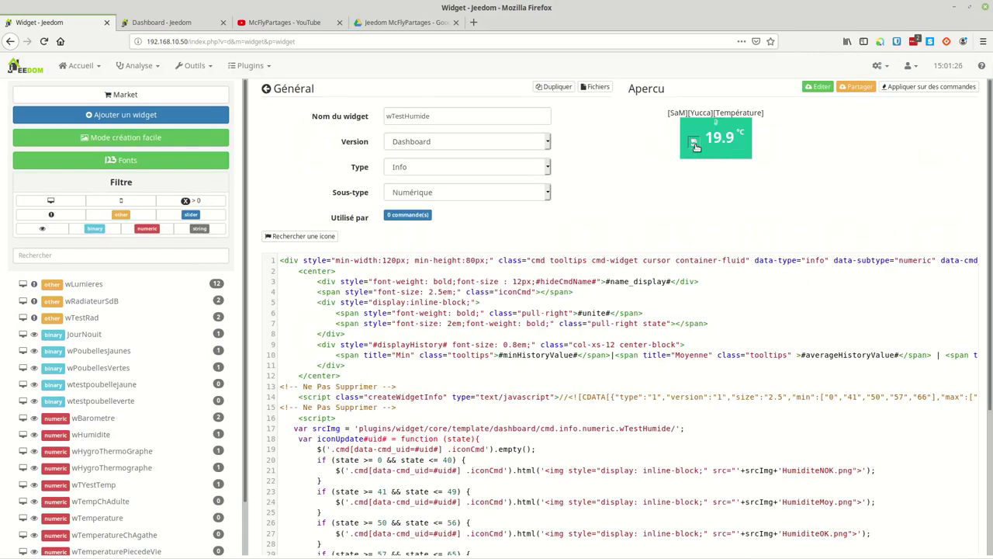
pyautogui.click(599, 88)
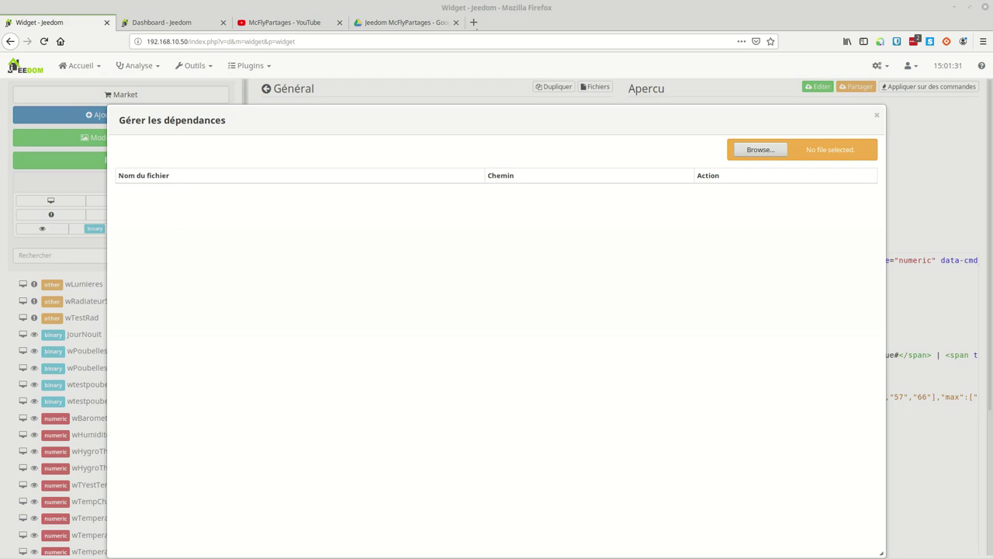
pyautogui.moveTo(590, 384); pyautogui.dragTo(432, 364)
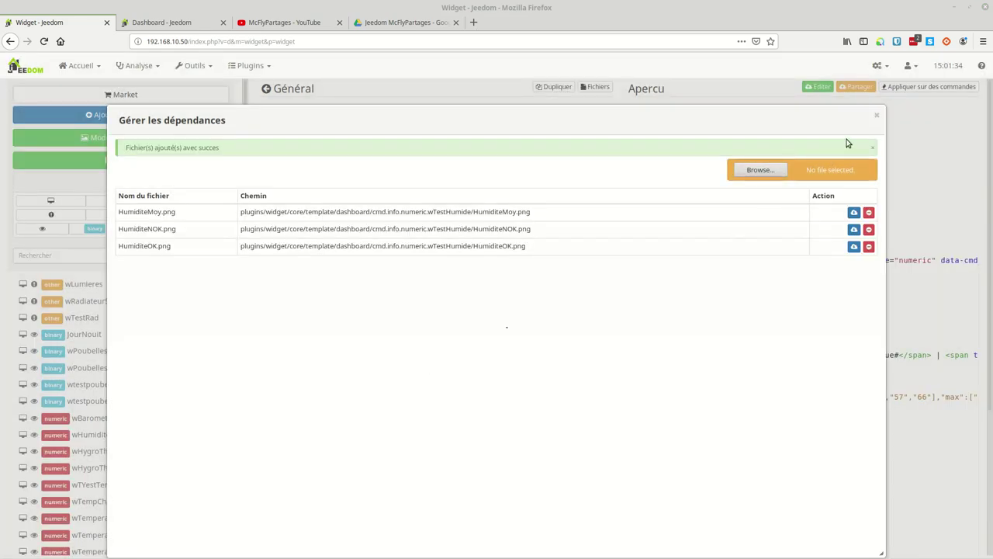
pyautogui.click(878, 116)
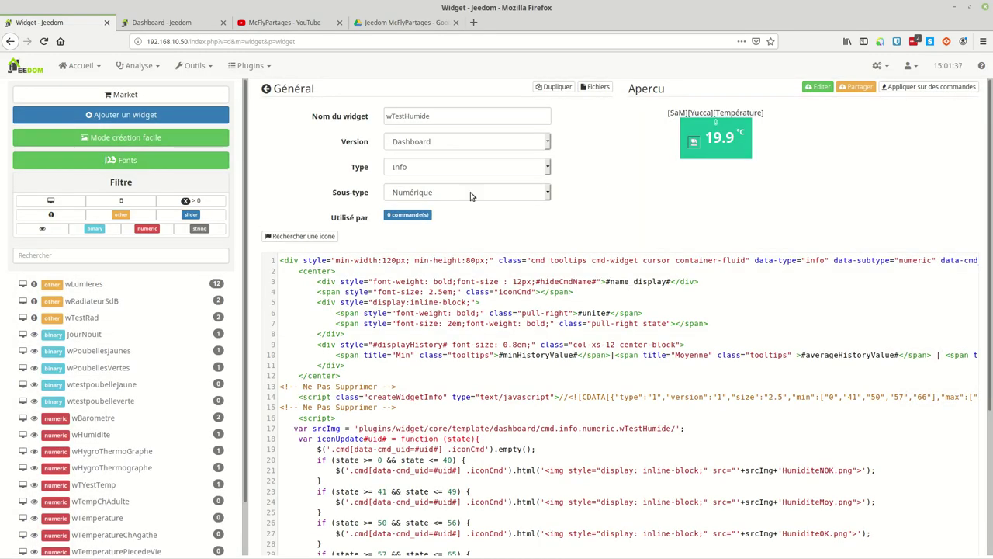
pyautogui.scroll(-10, 470, 195)
pyautogui.click(351, 547)
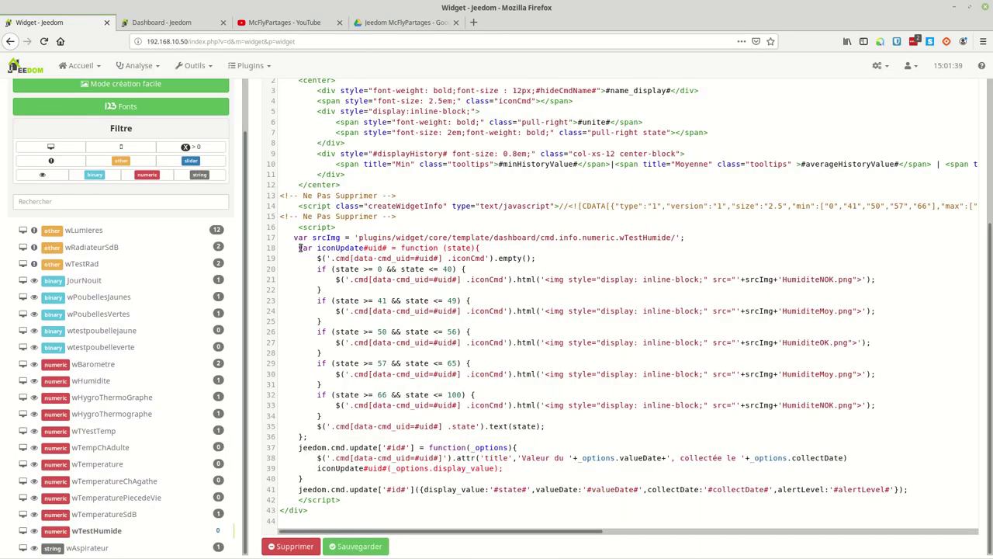
# Open the command list of the vTest virtual equipment from the SdB dashboard.
pyautogui.click(99, 70)
pyautogui.moveTo(109, 90)
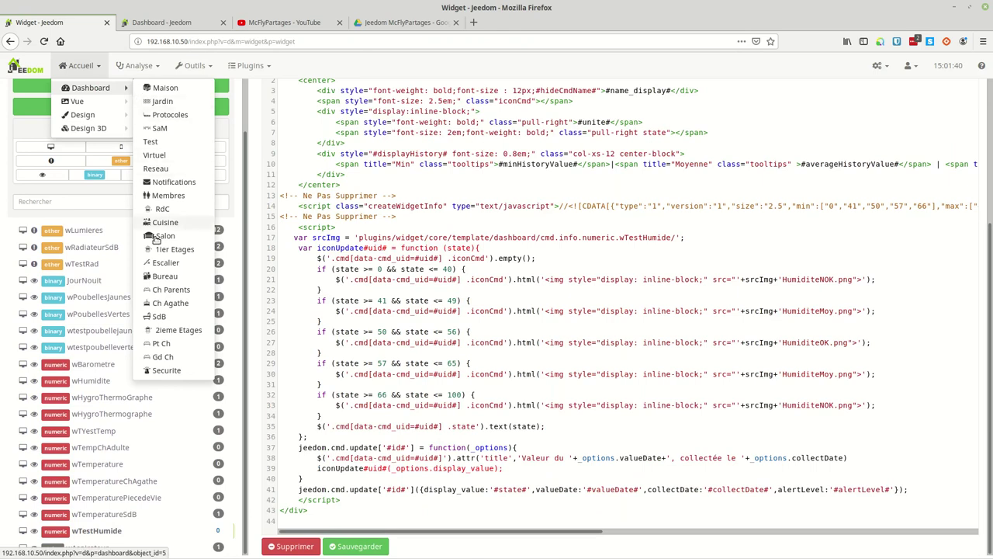
pyautogui.click(159, 317)
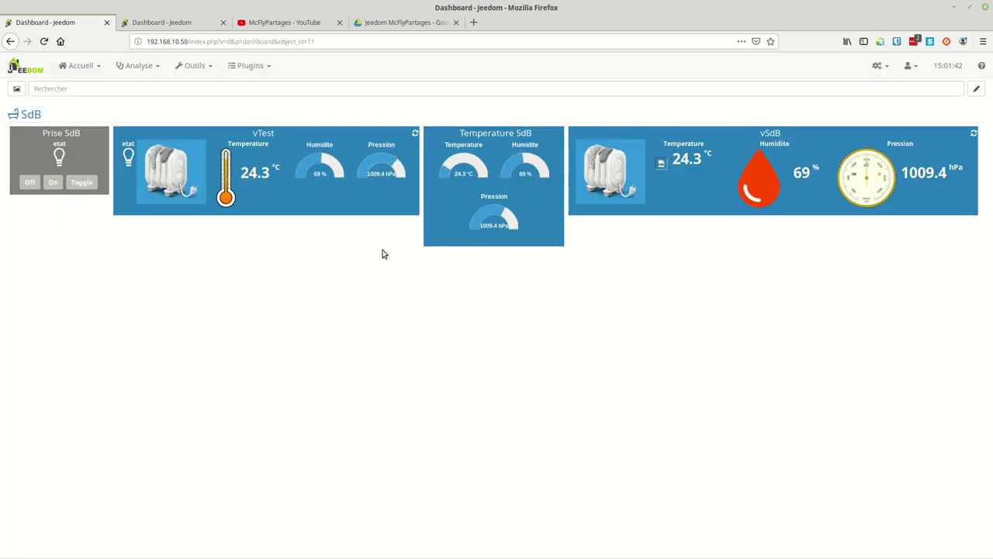
pyautogui.click(264, 133)
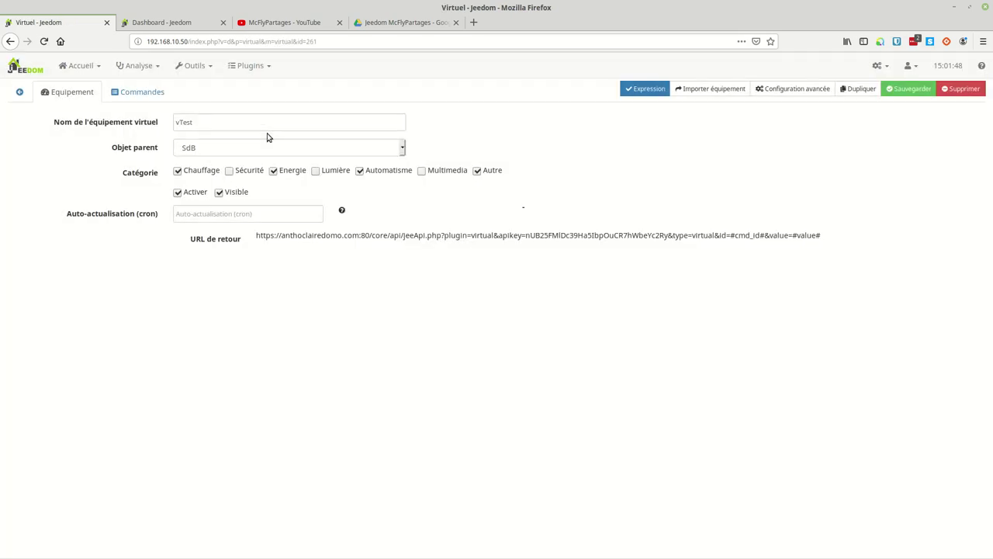
pyautogui.click(129, 94)
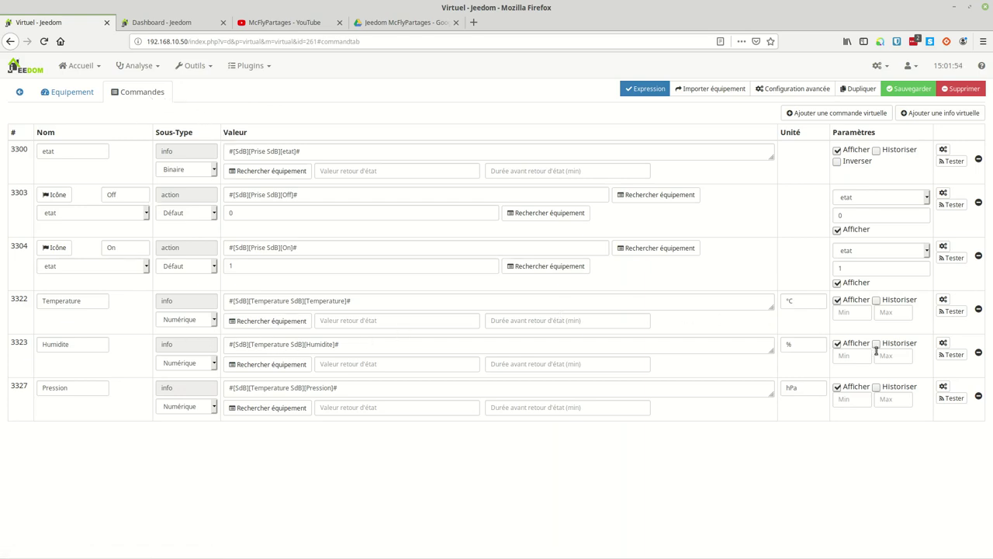
# Assign the wTestHumide widget to vTest's Humidite command for the dashboard, and save the command and the equipment.
pyautogui.click(944, 346)
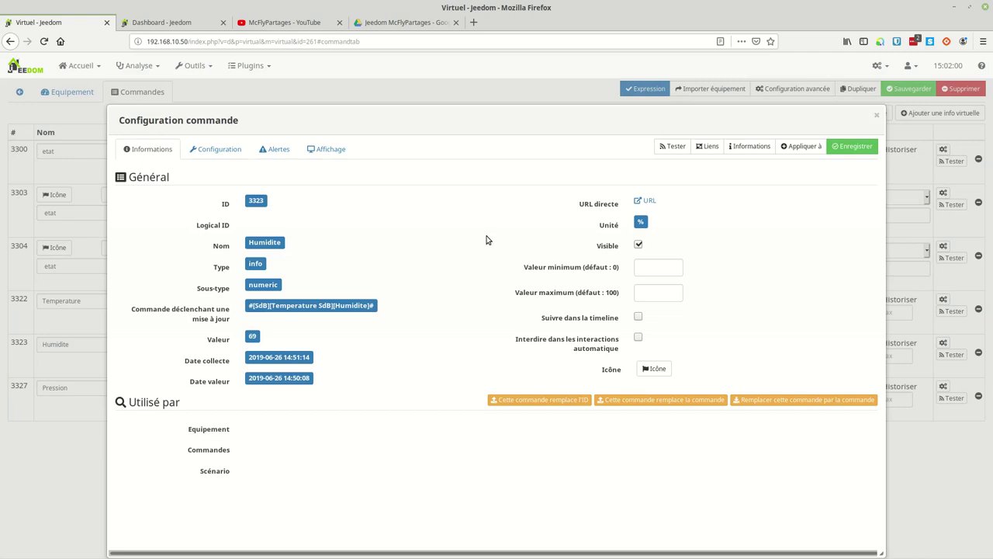
pyautogui.click(324, 152)
pyautogui.click(463, 222)
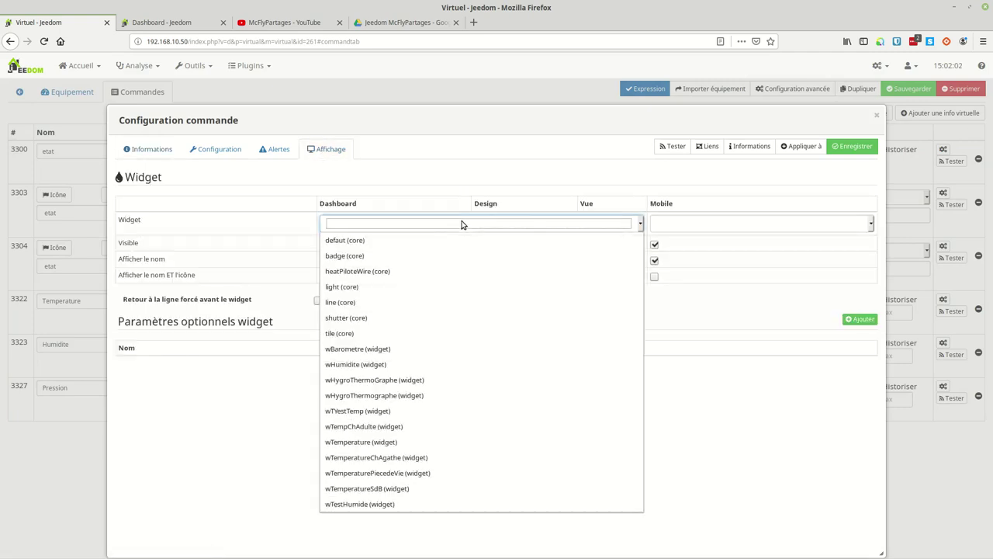
pyautogui.click(377, 504)
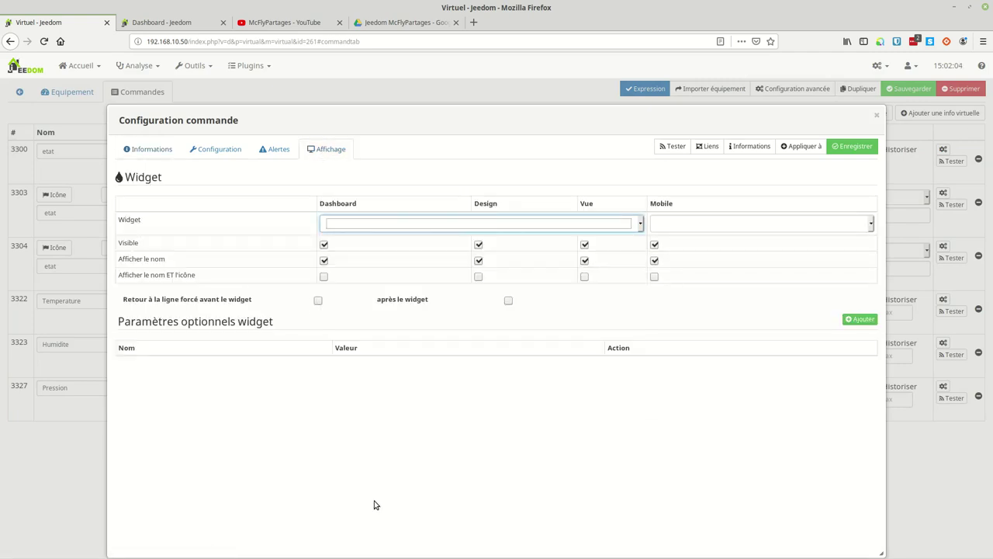
pyautogui.click(842, 148)
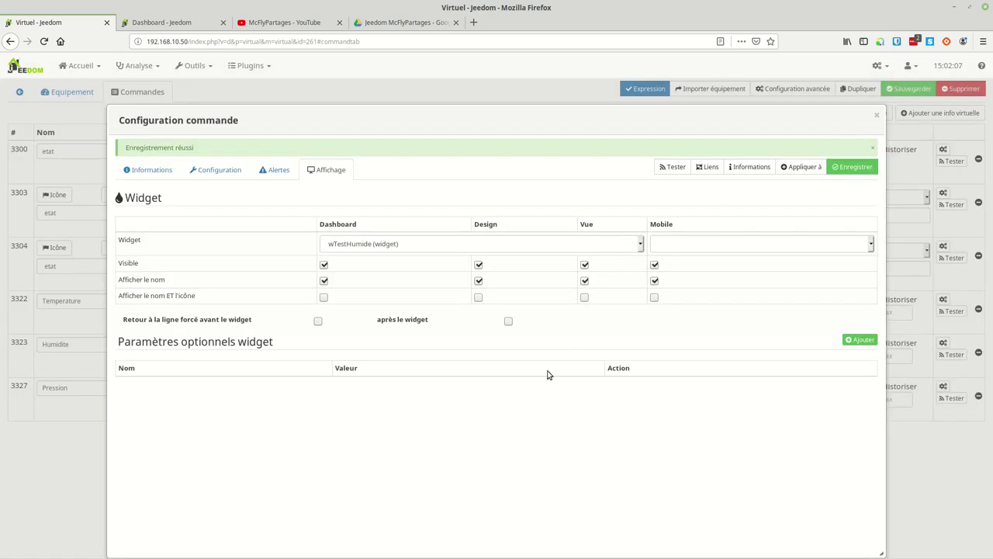
pyautogui.click(877, 115)
pyautogui.click(897, 90)
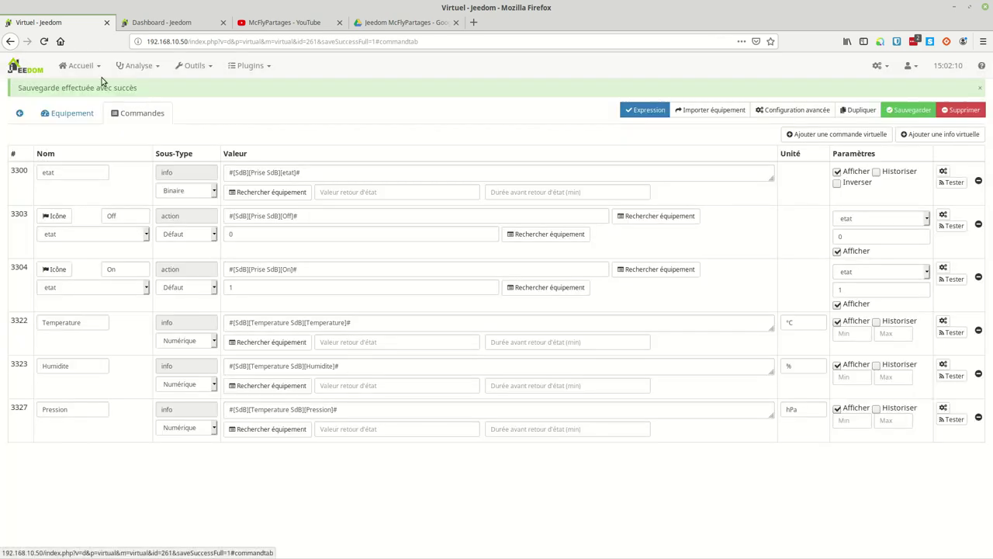
# Display the SdB dashboard and check the humidity and pressure widgets in the vTest and vSdB tiles.
pyautogui.click(80, 67)
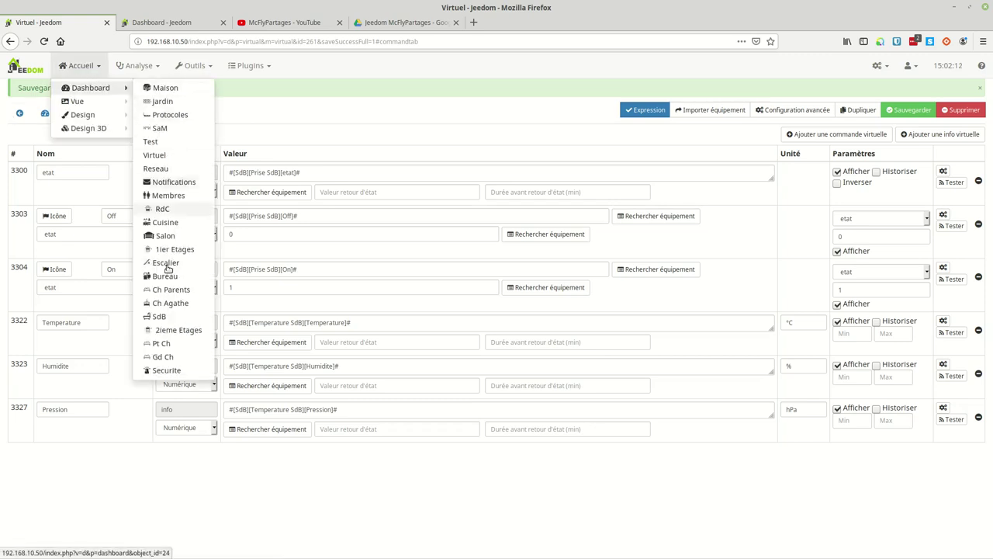
pyautogui.click(162, 317)
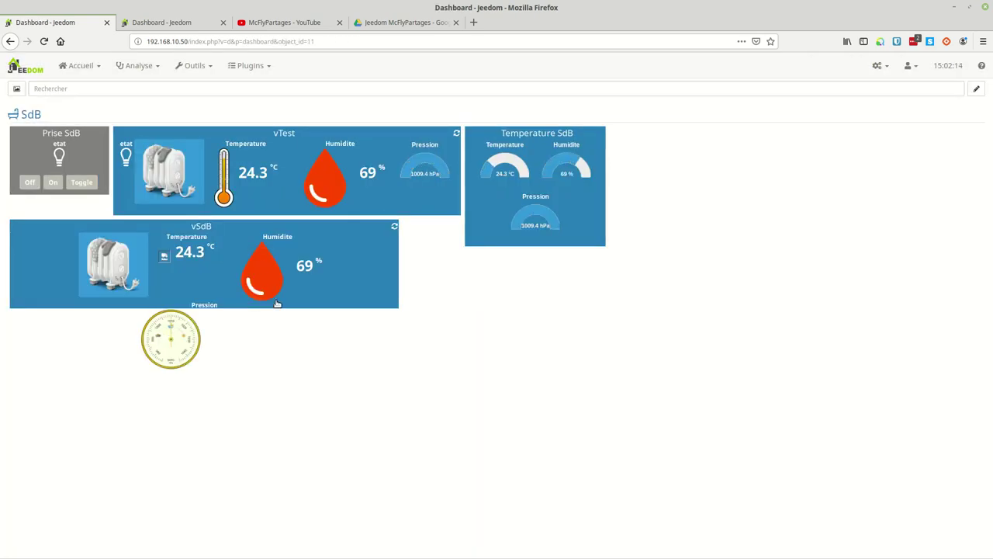
pyautogui.moveTo(262, 268)
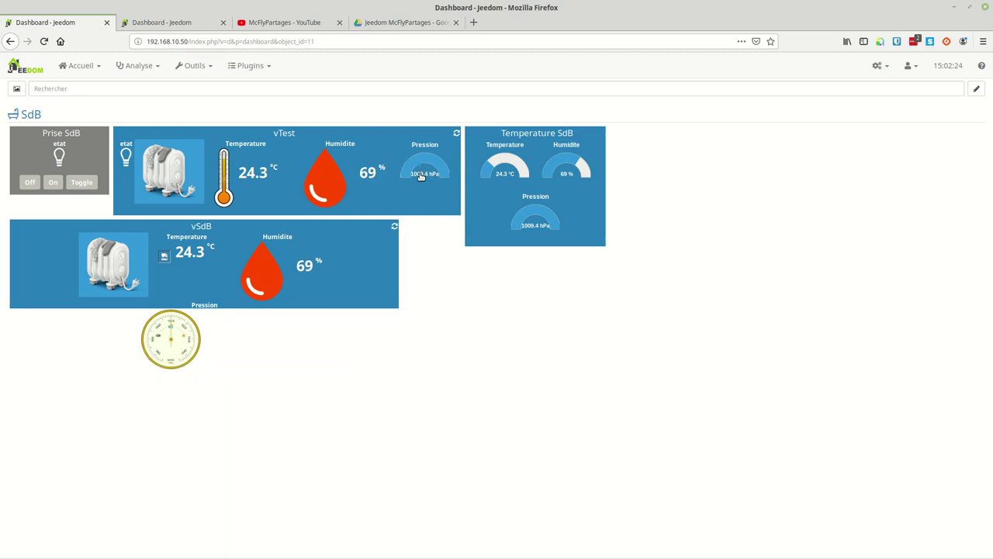
pyautogui.moveTo(421, 176)
pyautogui.moveTo(273, 166)
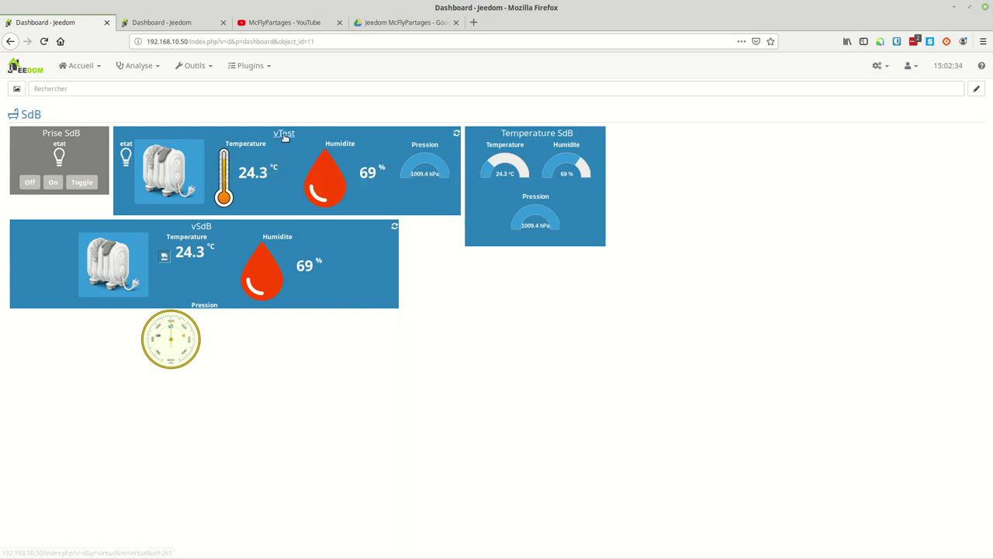
# Start a new numeric widget in the Widget plugin's easy creation mode.
pyautogui.click(258, 67)
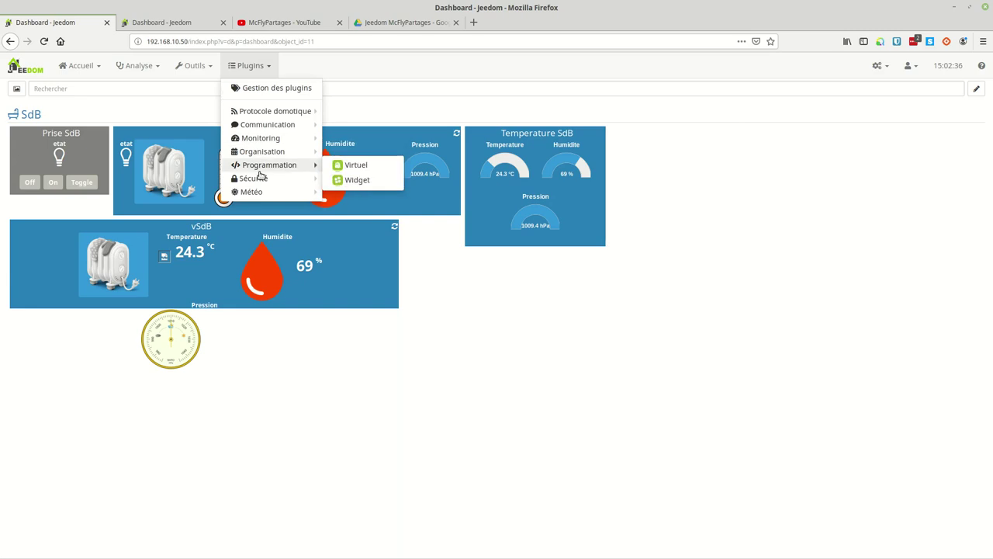
pyautogui.moveTo(279, 164)
pyautogui.click(354, 187)
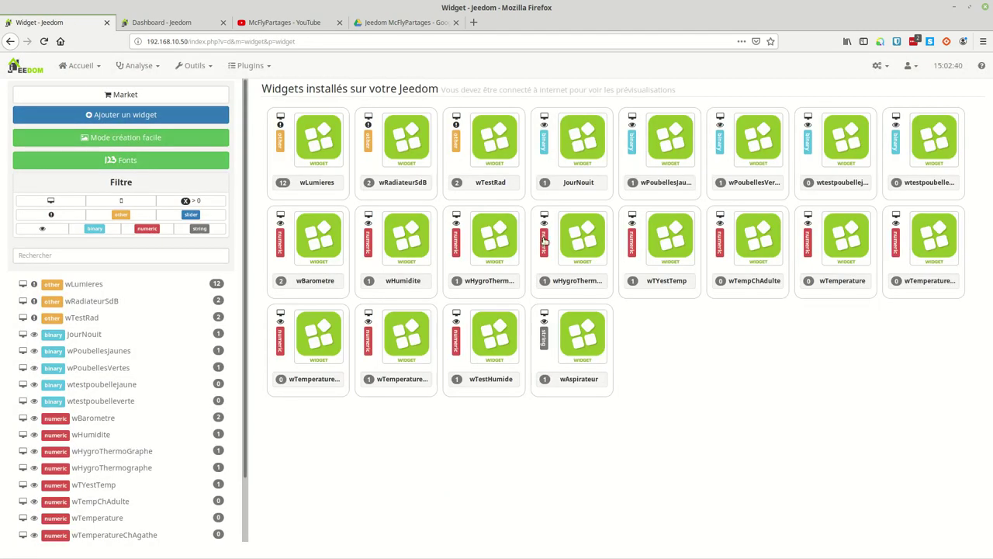
pyautogui.click(121, 140)
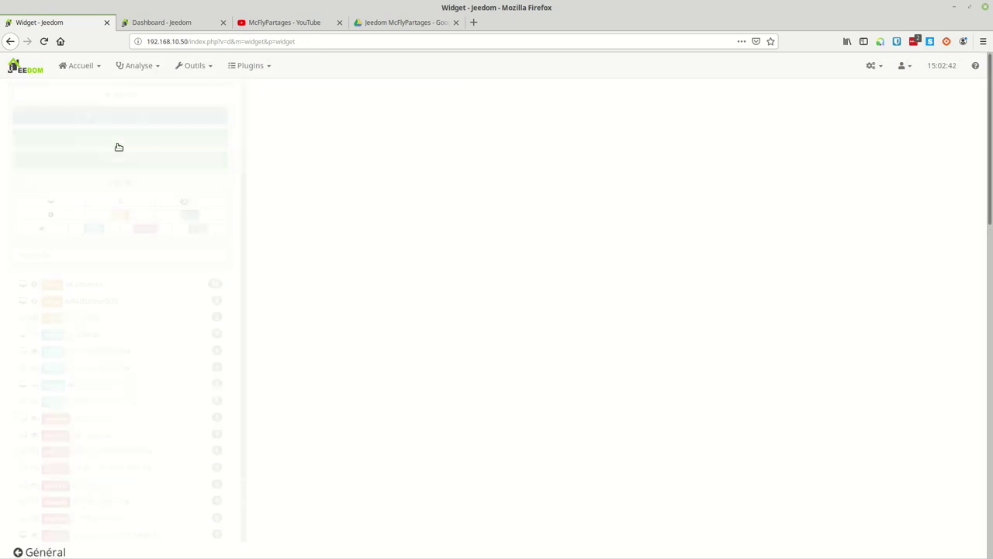
pyautogui.click(133, 255)
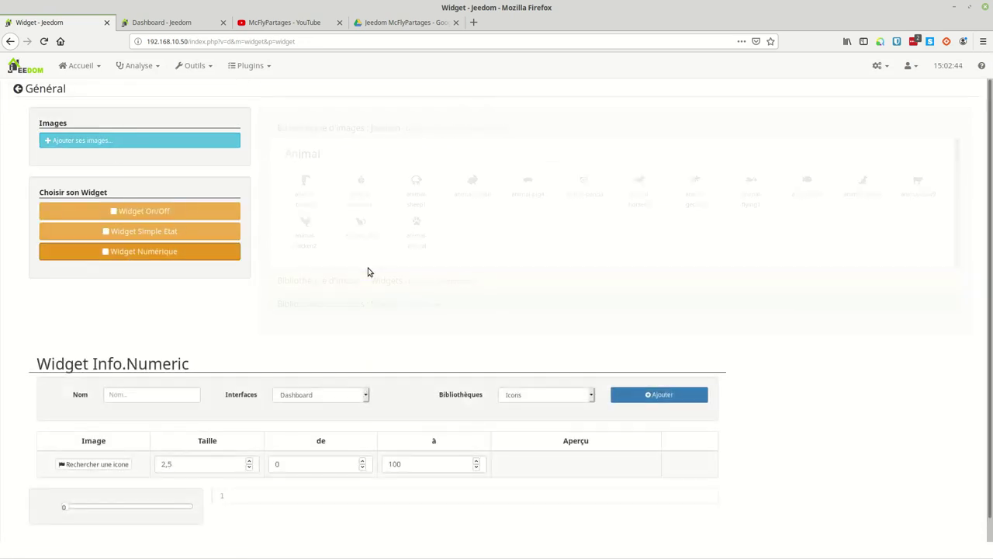
# Name the numeric widget wTestBarometre and set its library to Images.
pyautogui.click(400, 156)
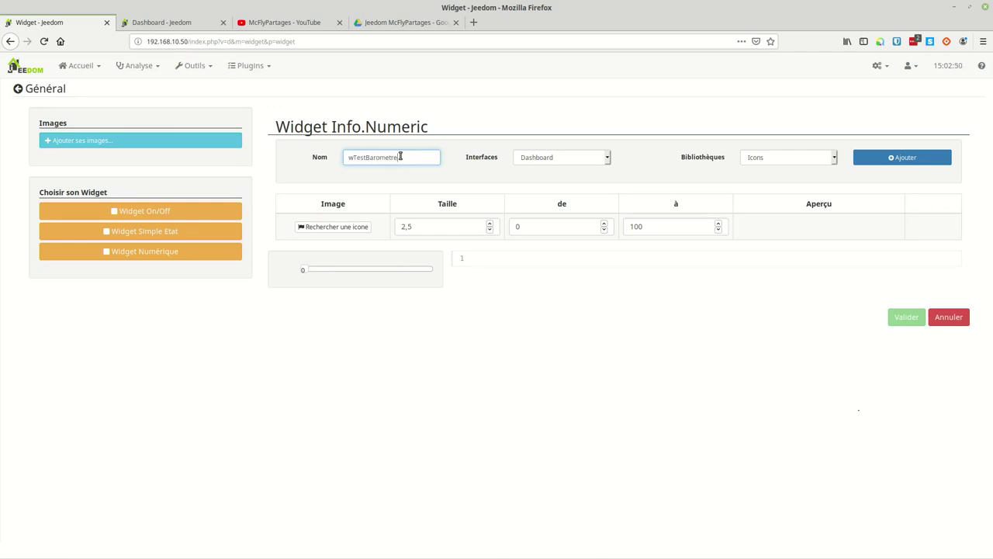
pyautogui.click(771, 158)
pyautogui.click(766, 186)
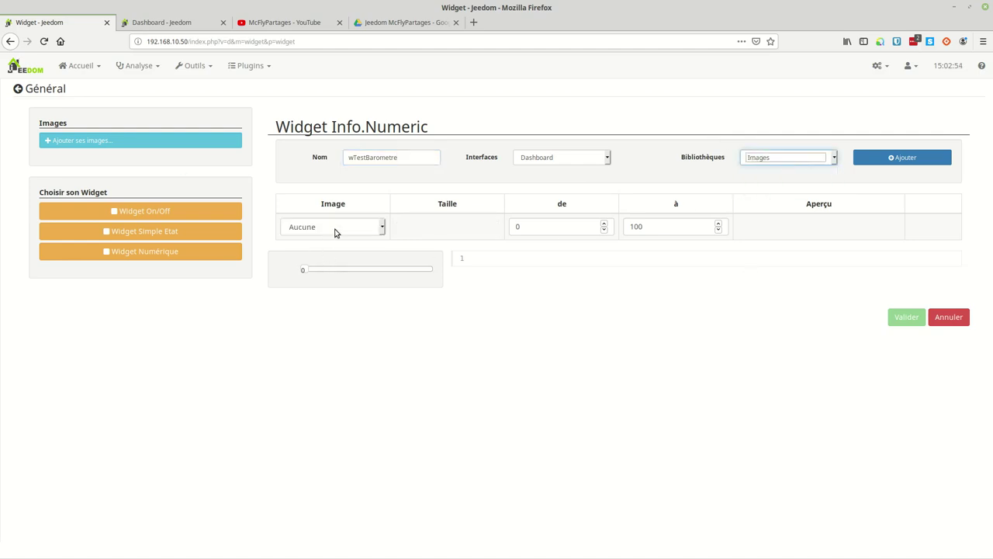
# Add seven more value ranges to the wTestBarometre widget.
pyautogui.click(887, 159)
pyautogui.click(887, 159)
pyautogui.click(887, 159)
pyautogui.click(887, 159)
pyautogui.click(887, 159)
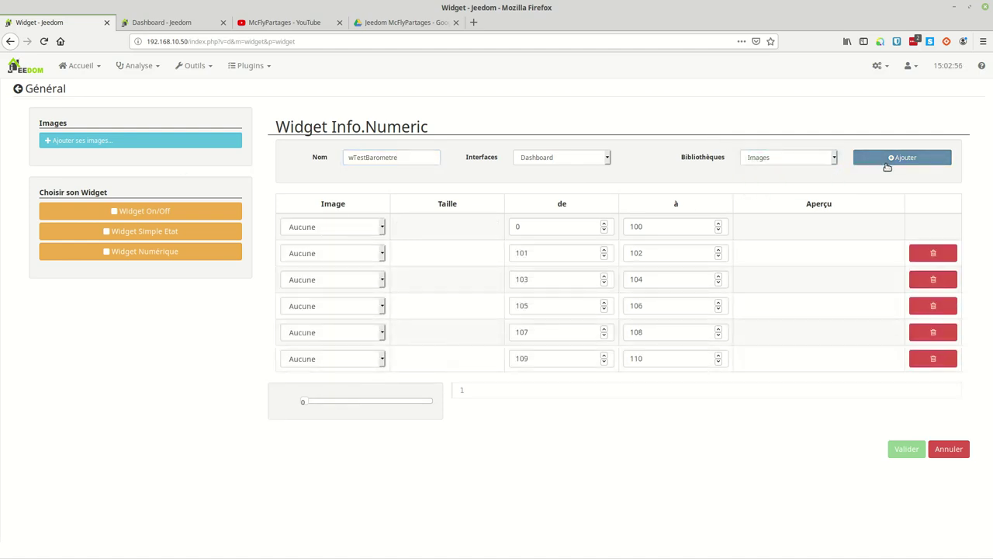
pyautogui.click(886, 159)
pyautogui.click(886, 160)
# Set the first range of the barometer widget to 970–975.
pyautogui.click(570, 229)
pyautogui.hotkey('ctrl', 'a')
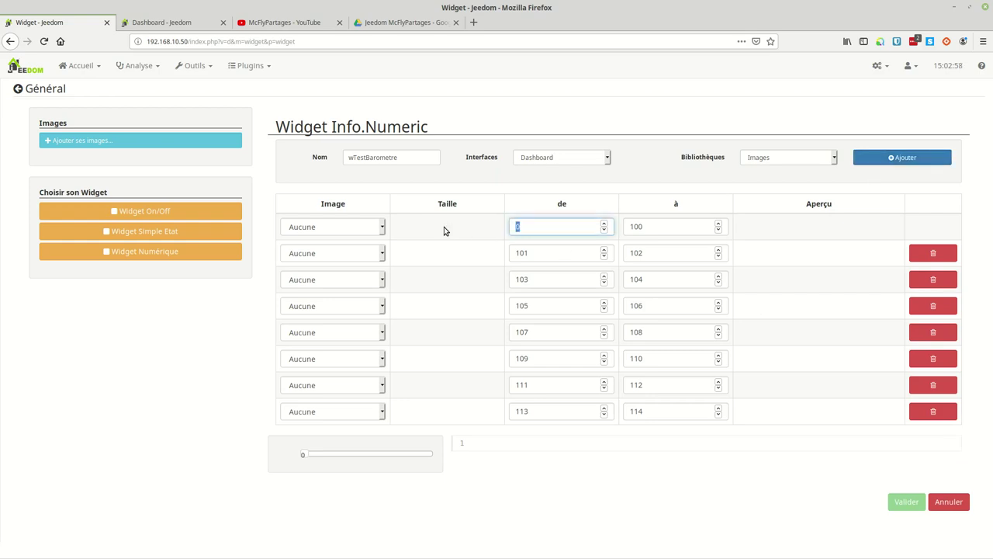
pyautogui.write('970')
pyautogui.press('Tab')
pyautogui.write('975')
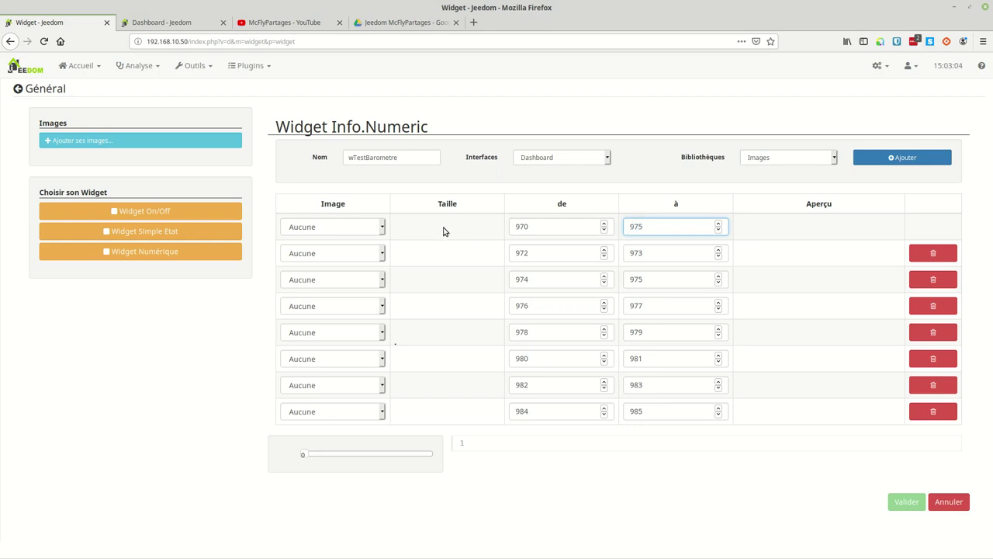
# Set the second range of the barometer widget to 976–980.
pyautogui.click(544, 254)
pyautogui.press('Tab')
pyautogui.write('977')
pyautogui.press('Tab')
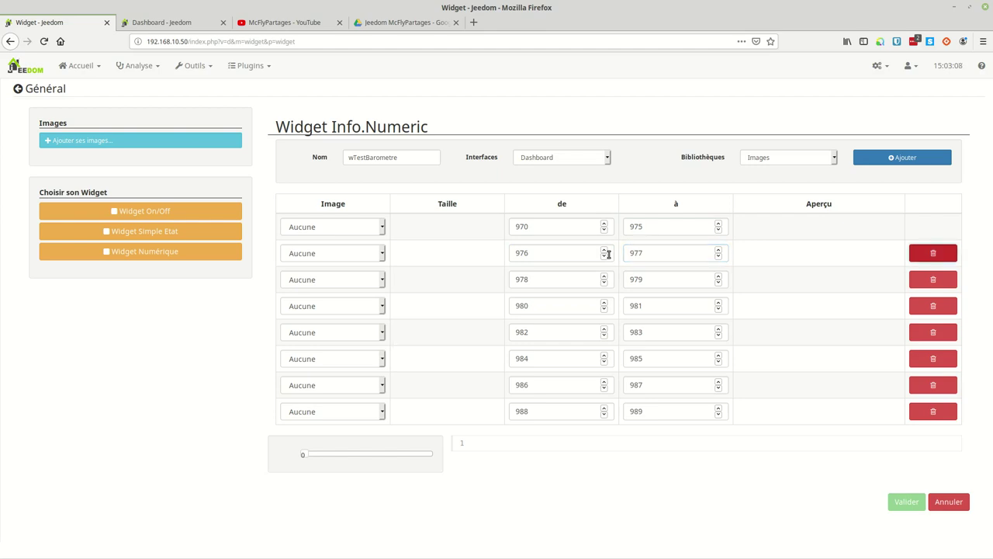
pyautogui.click(676, 249)
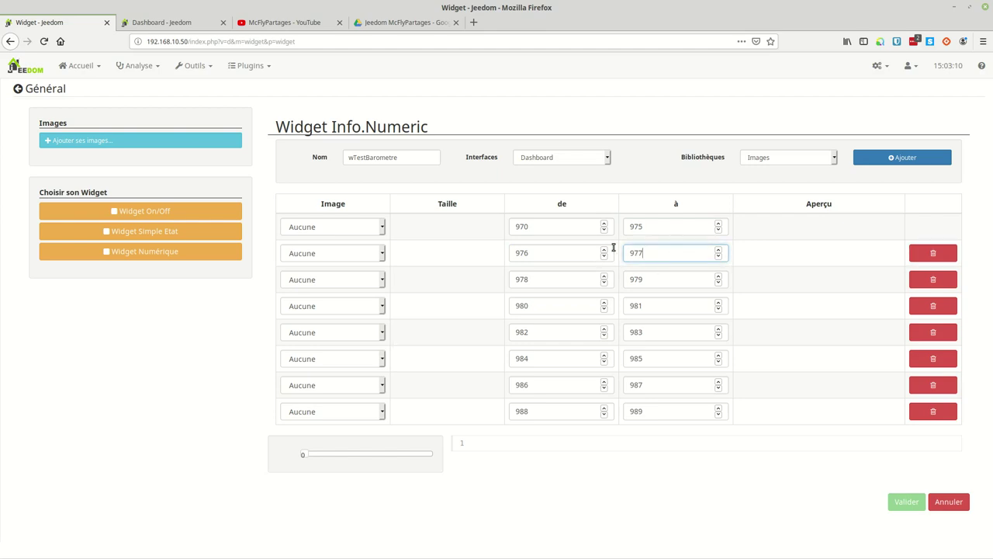
pyautogui.moveTo(655, 253); pyautogui.dragTo(619, 256)
pyautogui.write('98')
pyautogui.press('Tab')
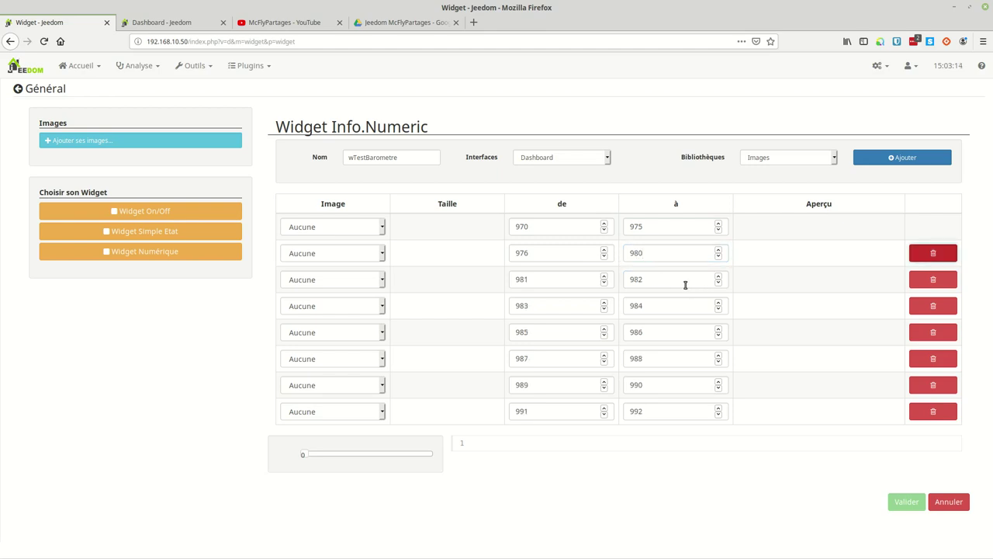
# Set the upper limits of the third and fourth ranges to 985 and 990.
pyautogui.moveTo(685, 284); pyautogui.dragTo(619, 284)
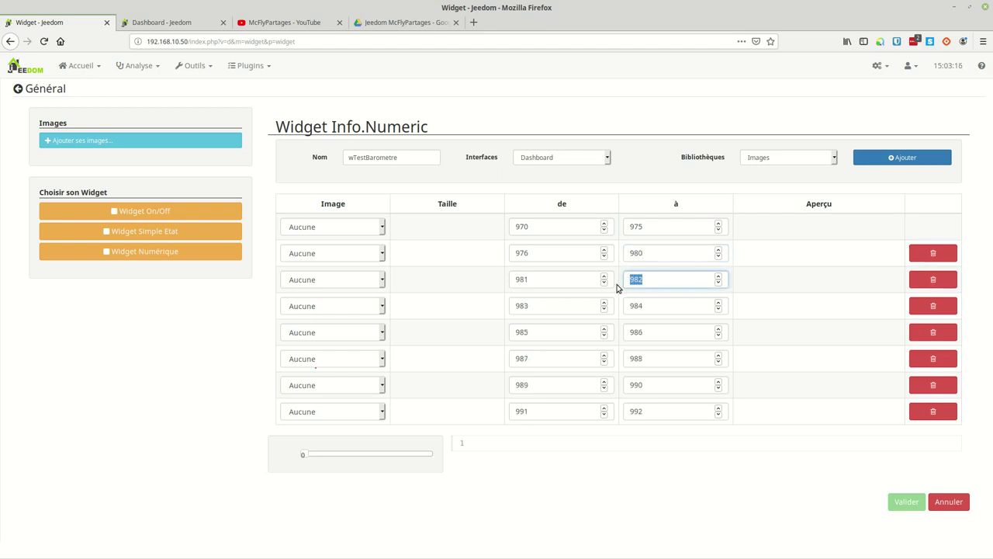
pyautogui.write('9')
pyautogui.press('Tab')
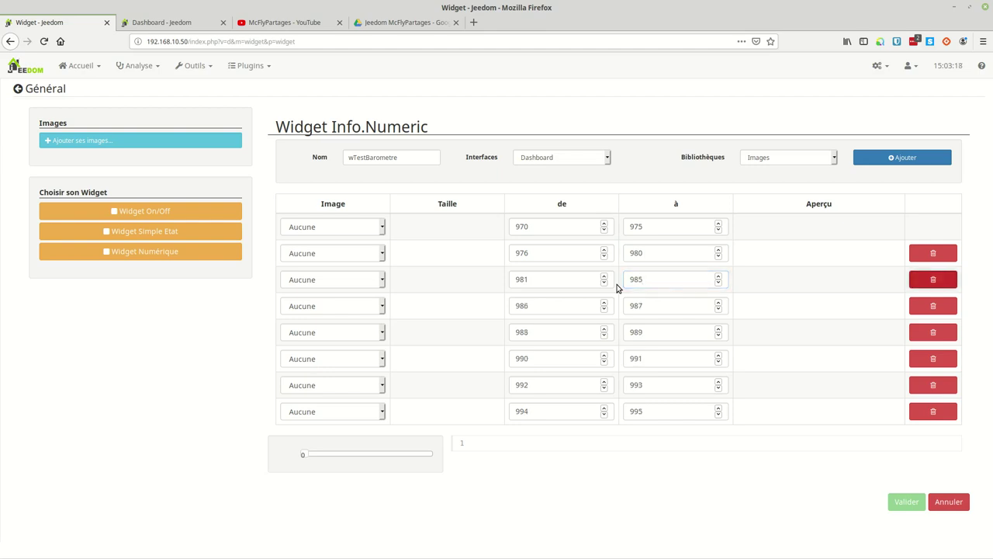
pyautogui.moveTo(665, 308); pyautogui.dragTo(614, 311)
pyautogui.write('990')
# Set the upper limits of the fifth, sixth and seventh ranges to 995, 1000 and 1005.
pyautogui.click(649, 333)
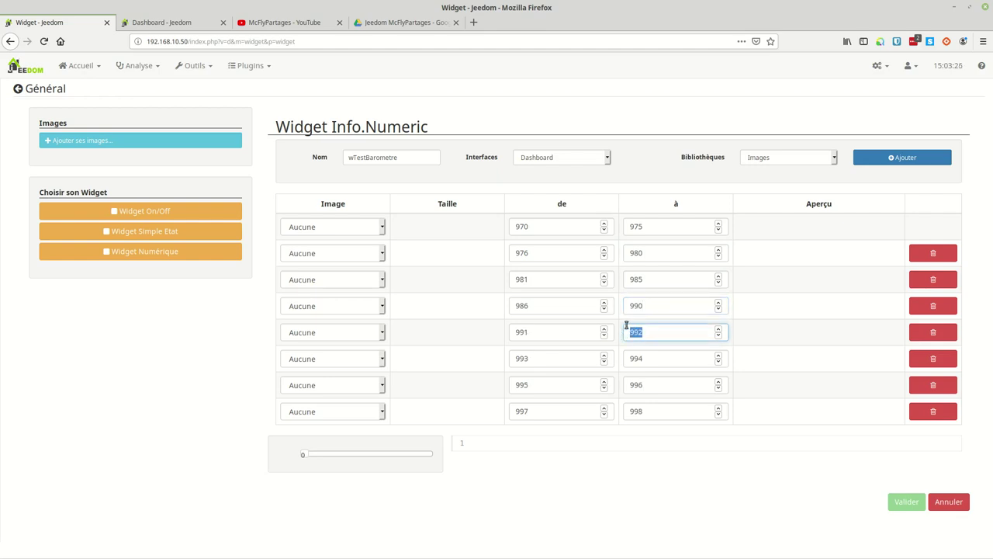
pyautogui.write('995')
pyautogui.moveTo(668, 365); pyautogui.dragTo(628, 362)
pyautogui.write('1000')
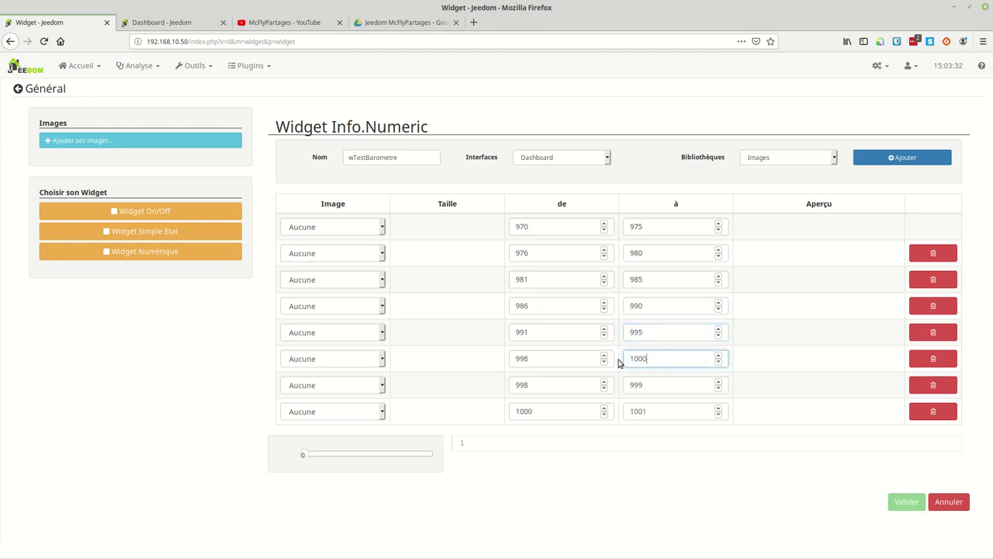
pyautogui.moveTo(648, 386); pyautogui.dragTo(619, 388)
pyautogui.write('105')
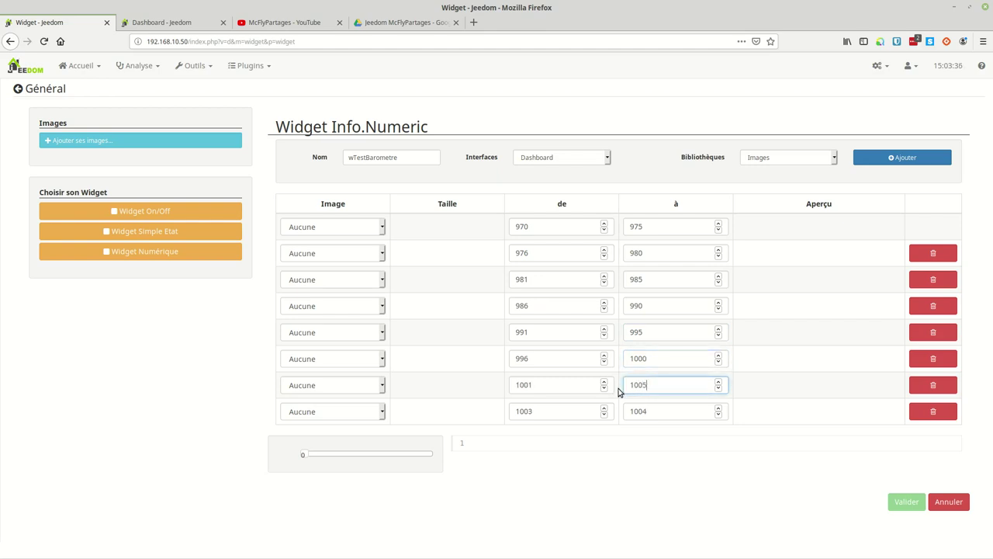
# Set the upper limit of the eighth barometer range to 1010 and add five more ranges.
pyautogui.moveTo(646, 411); pyautogui.dragTo(594, 412)
pyautogui.write('1')
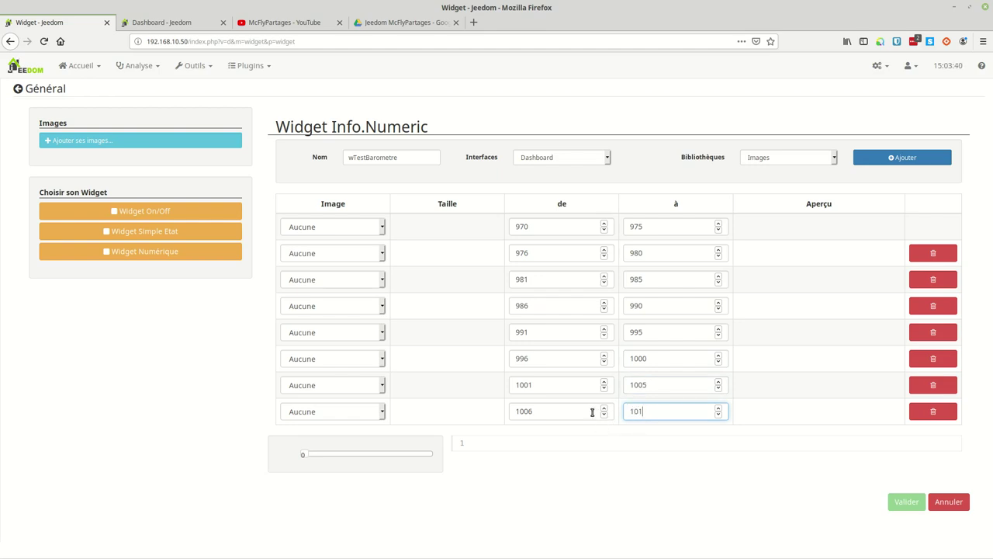
pyautogui.click(902, 158)
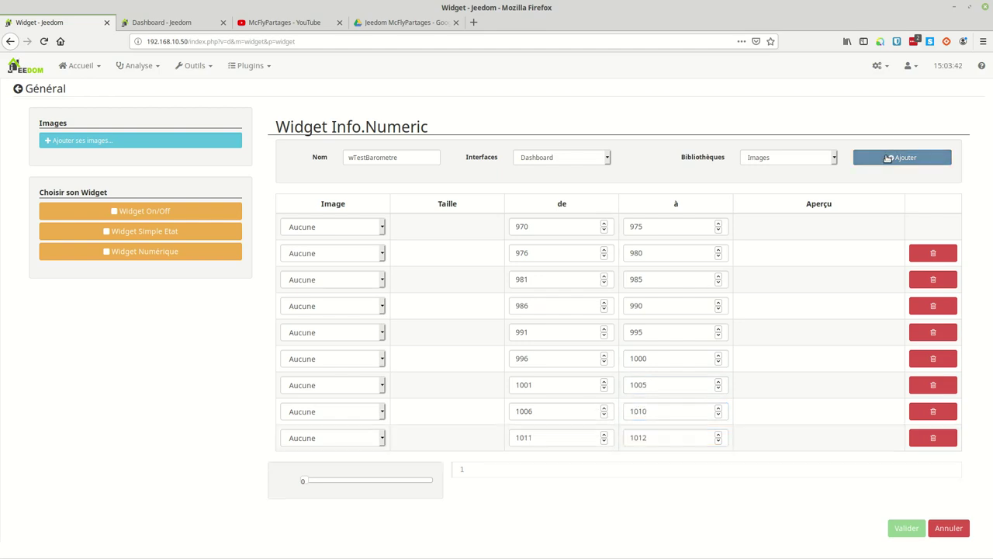
pyautogui.click(900, 157)
pyautogui.click(899, 158)
pyautogui.click(897, 157)
pyautogui.click(897, 157)
# Set the upper limits of the ninth and tenth ranges to 1015 and 1020.
pyautogui.moveTo(647, 437); pyautogui.dragTo(602, 439)
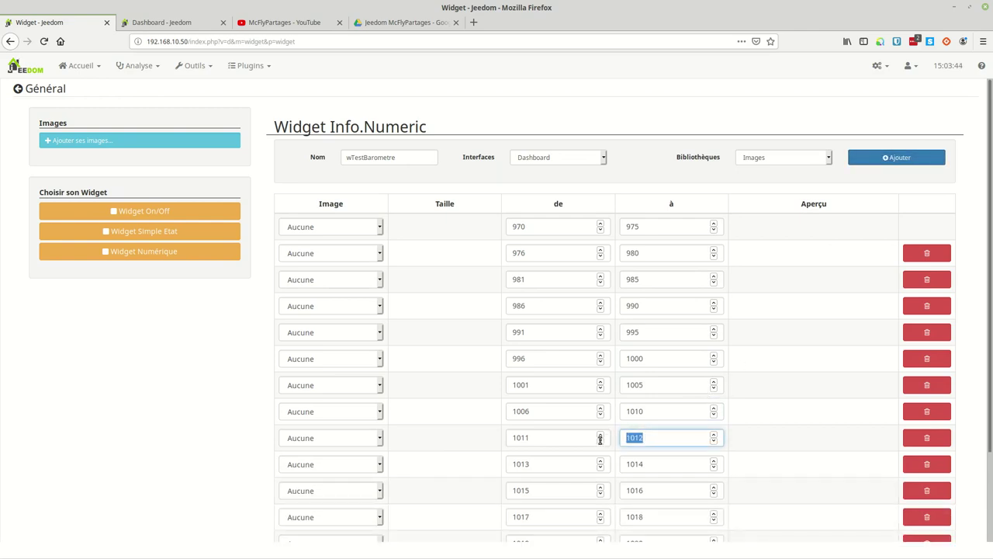
pyautogui.write('1015')
pyautogui.moveTo(698, 466); pyautogui.dragTo(594, 457)
pyautogui.write('10')
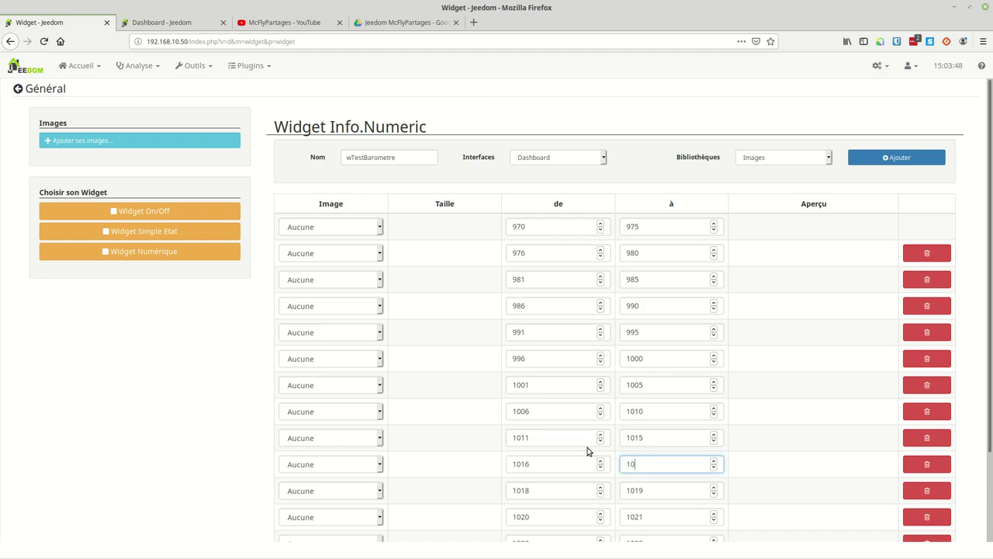
pyautogui.write('20')
# Set the upper limits of the eleventh and twelfth ranges to 1025 and 1030.
pyautogui.moveTo(650, 491); pyautogui.dragTo(600, 489)
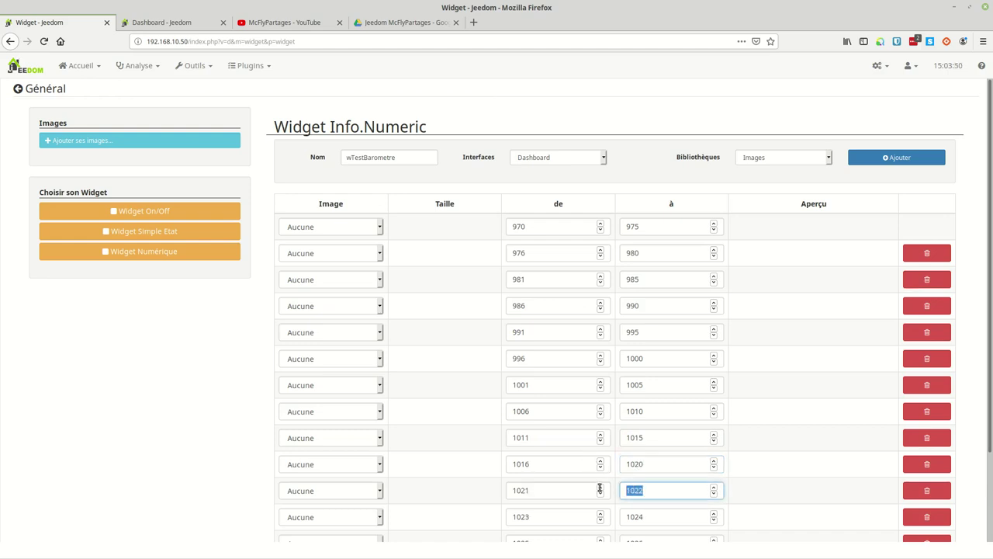
pyautogui.write('1025')
pyautogui.moveTo(655, 517); pyautogui.dragTo(600, 510)
pyautogui.write('10')
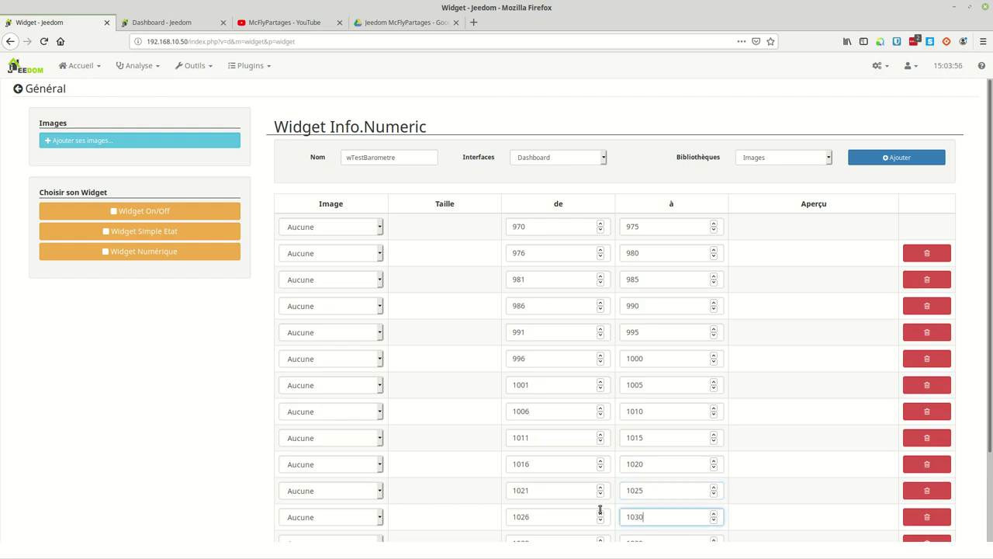
pyautogui.scroll(-3, 672, 484)
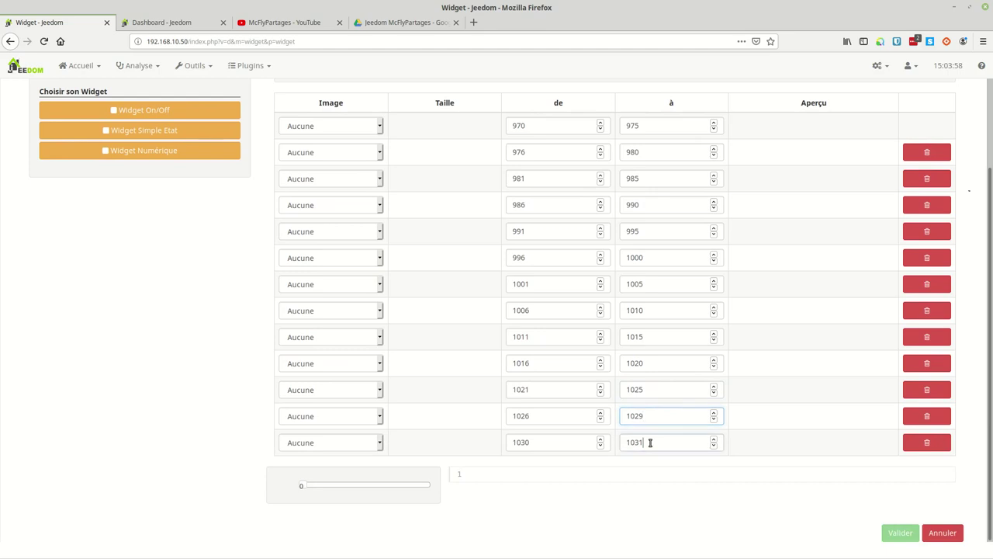
pyautogui.moveTo(649, 417); pyautogui.dragTo(615, 418)
pyautogui.write('1')
# Set the upper limit of the thirteenth range to 1035 and add two more ranges.
pyautogui.click(643, 440)
pyautogui.doubleClick(619, 445)
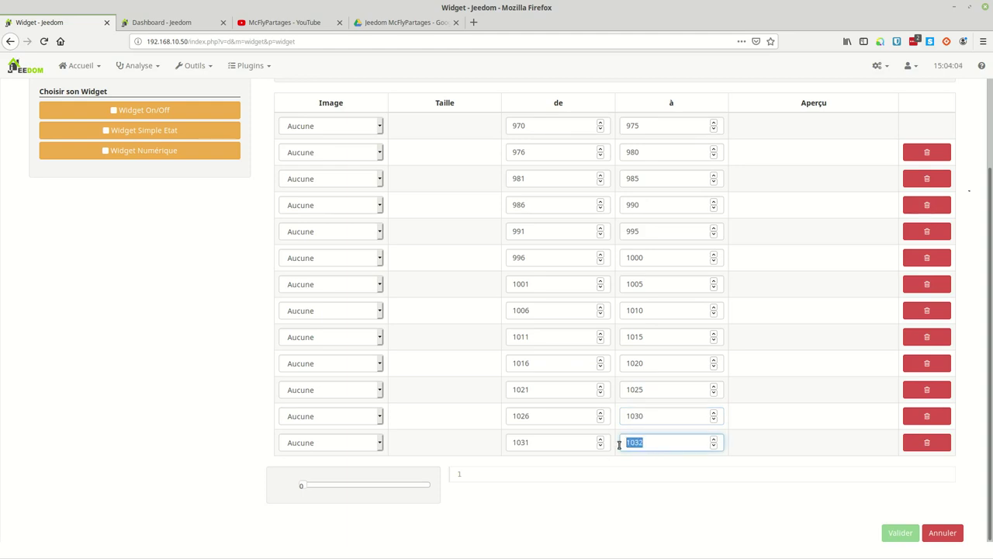
pyautogui.write('10')
pyautogui.scroll(3, 889, 272)
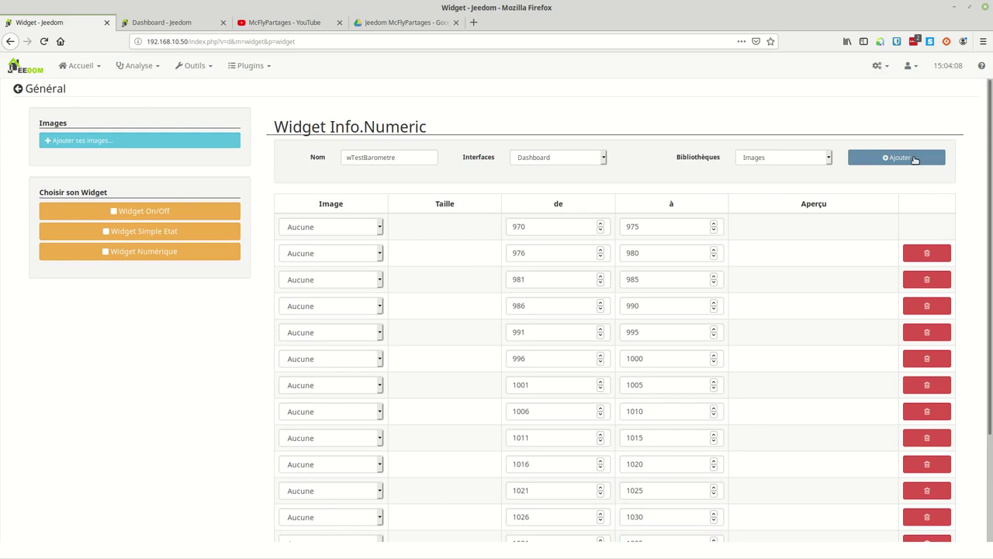
# Set the upper limits of the fourteenth and fifteenth ranges to 1040 and 1045.
pyautogui.scroll(-4, 745, 372)
pyautogui.doubleClick(660, 413)
pyautogui.press('Right')
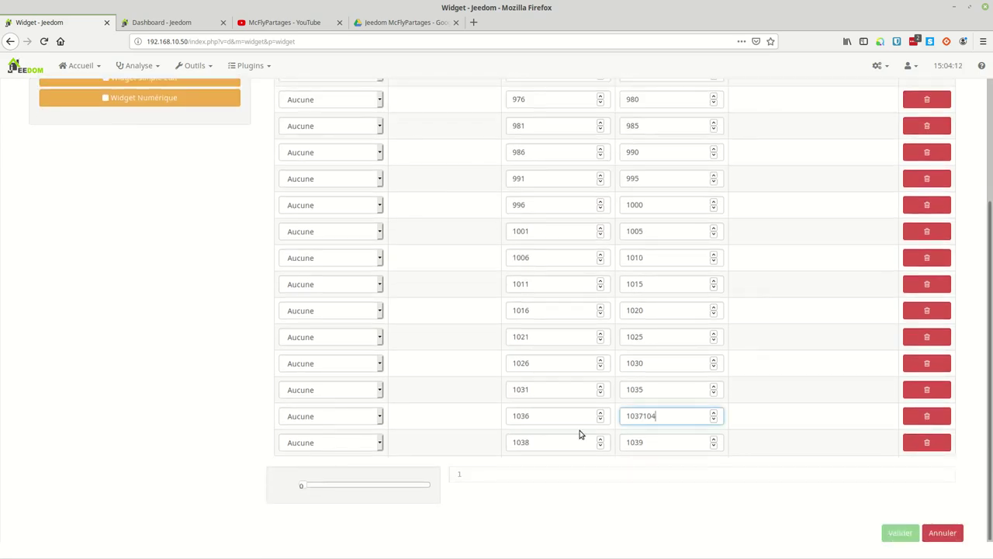
pyautogui.moveTo(644, 415); pyautogui.dragTo(587, 415)
pyautogui.press('BackSpace')
pyautogui.click(657, 442)
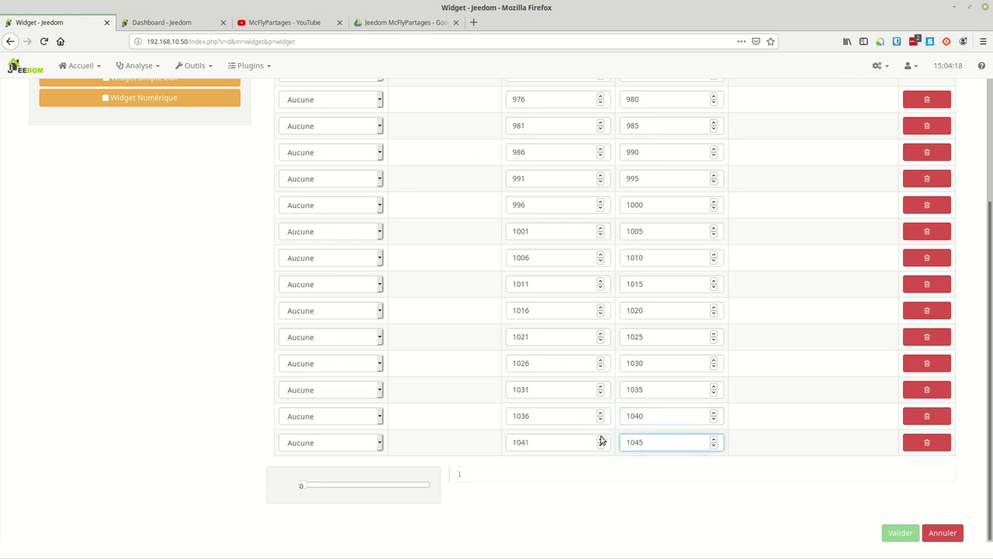
# Assign the images Barometre975.png and Barometre980.png to the first two ranges, 970–975 and 976–980.
pyautogui.scroll(4, 459, 396)
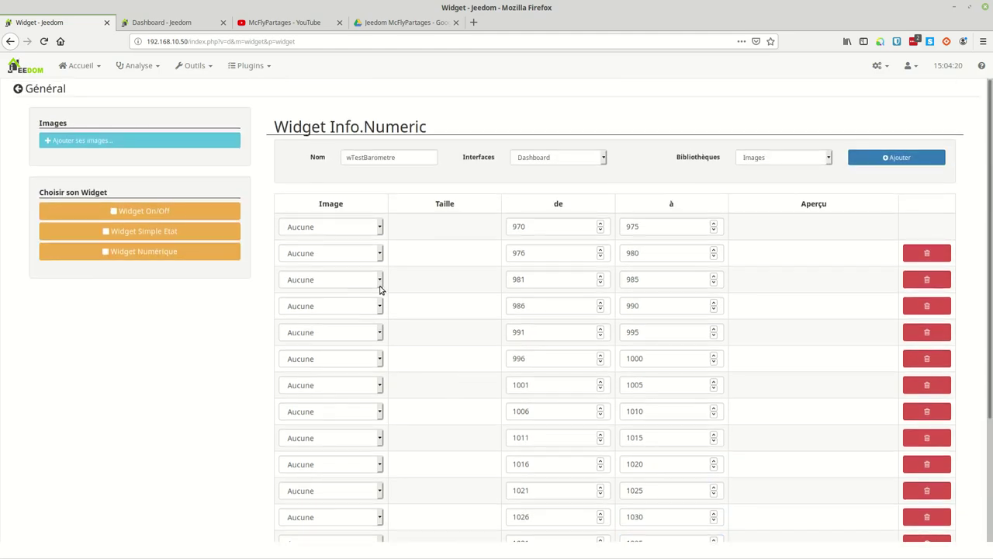
pyautogui.click(351, 230)
pyautogui.scroll(-3, 316, 430)
pyautogui.scroll(1, 316, 431)
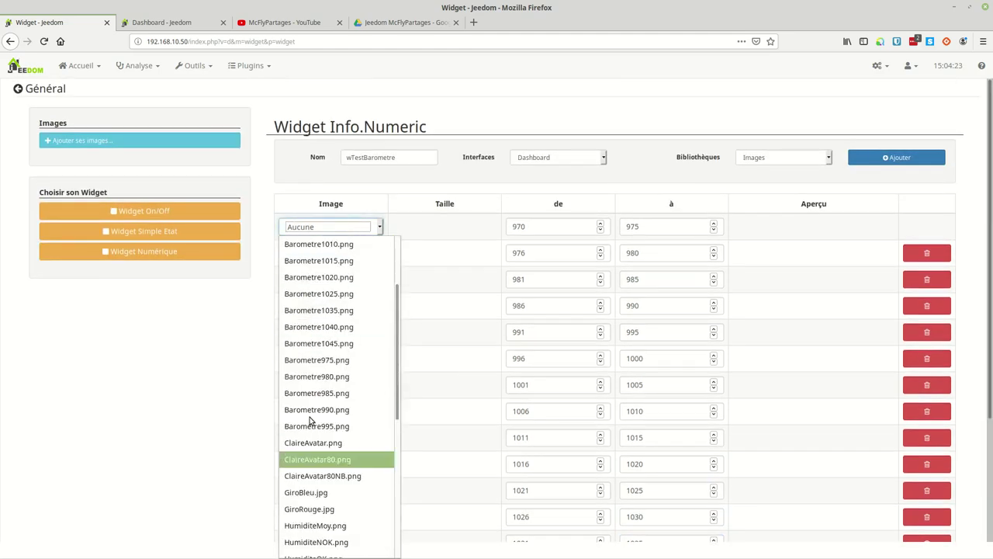
pyautogui.click(328, 361)
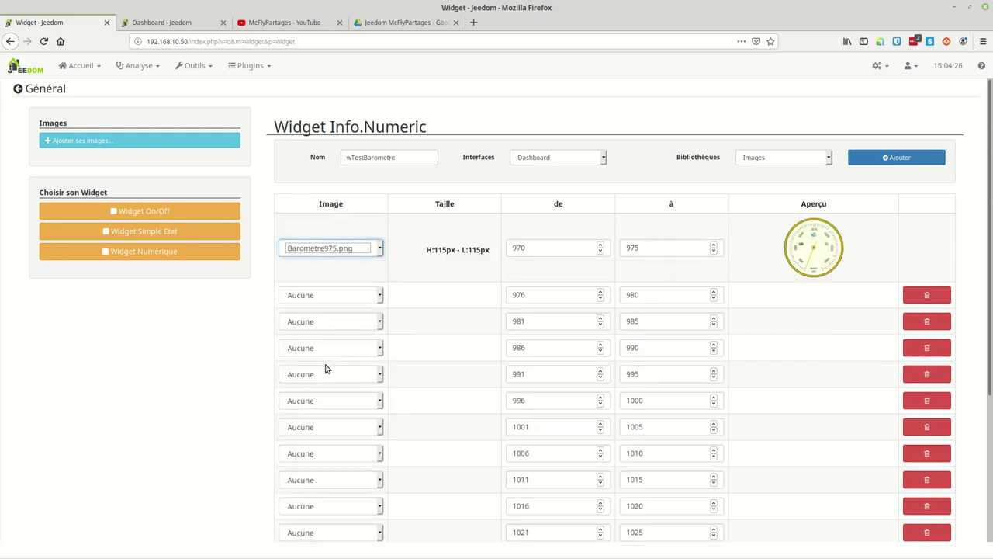
pyautogui.click(320, 296)
pyautogui.scroll(-3, 326, 388)
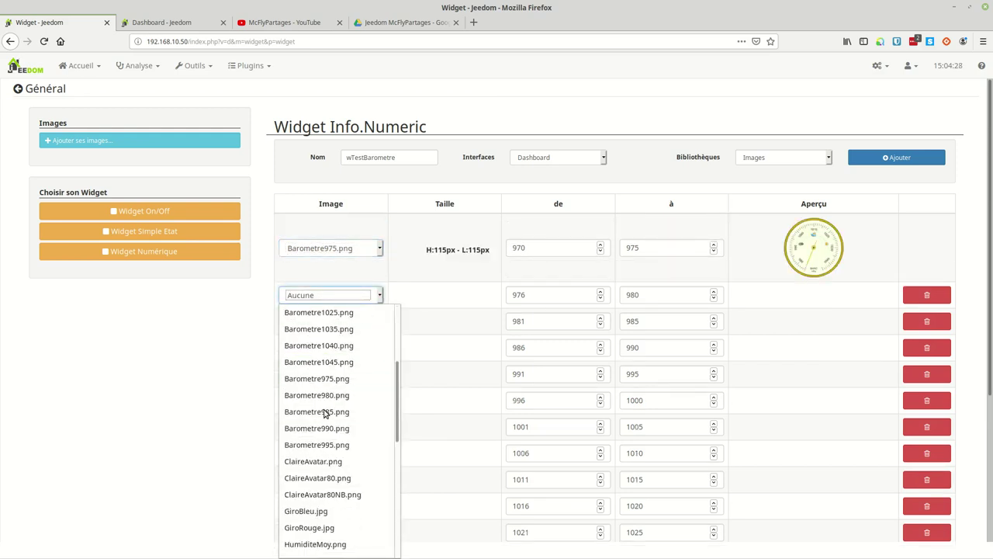
pyautogui.click(331, 397)
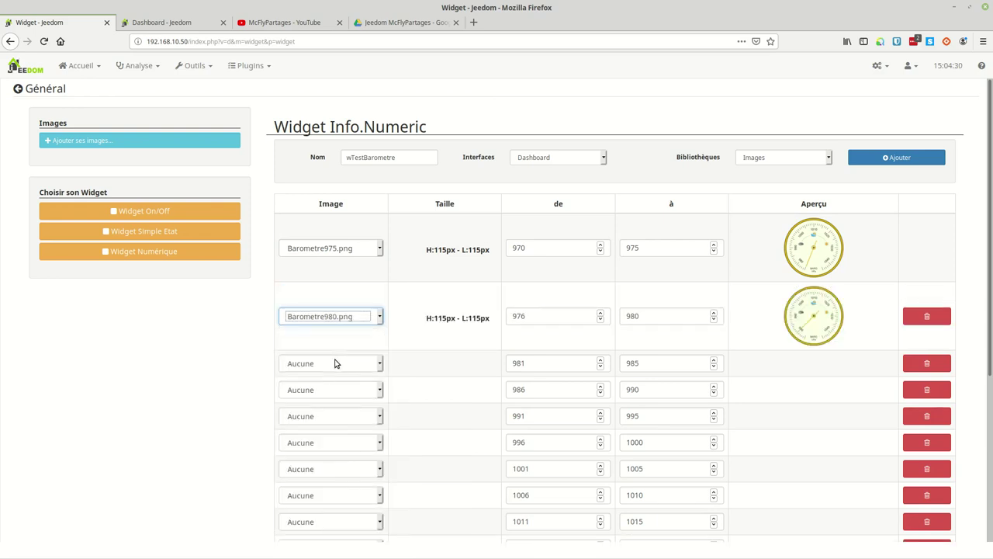
# Assign Barometre985.png, Barometre990.png and Barometre995.png to the ranges ending at 985, 990 and 995.
pyautogui.click(335, 363)
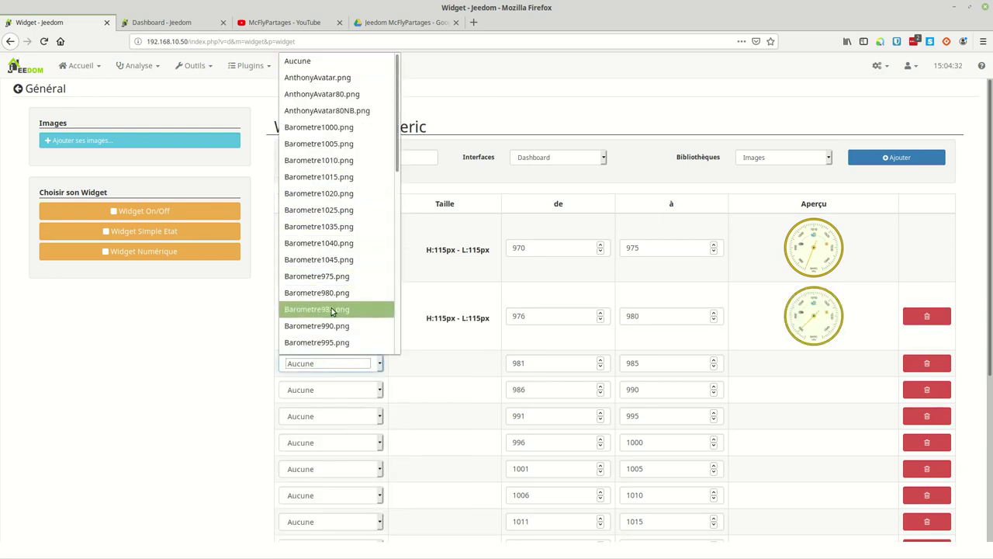
pyautogui.click(332, 310)
pyautogui.click(340, 437)
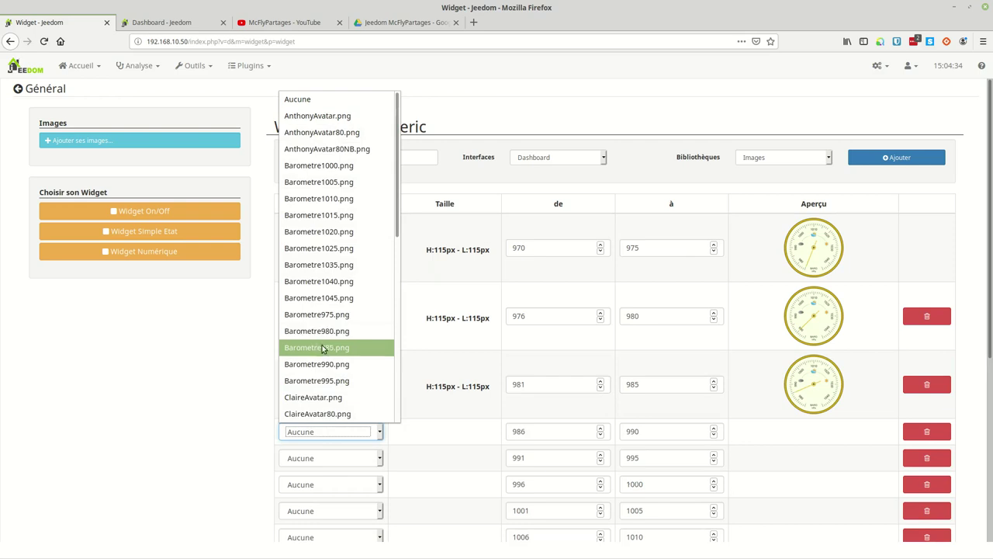
pyautogui.click(326, 366)
pyautogui.click(336, 501)
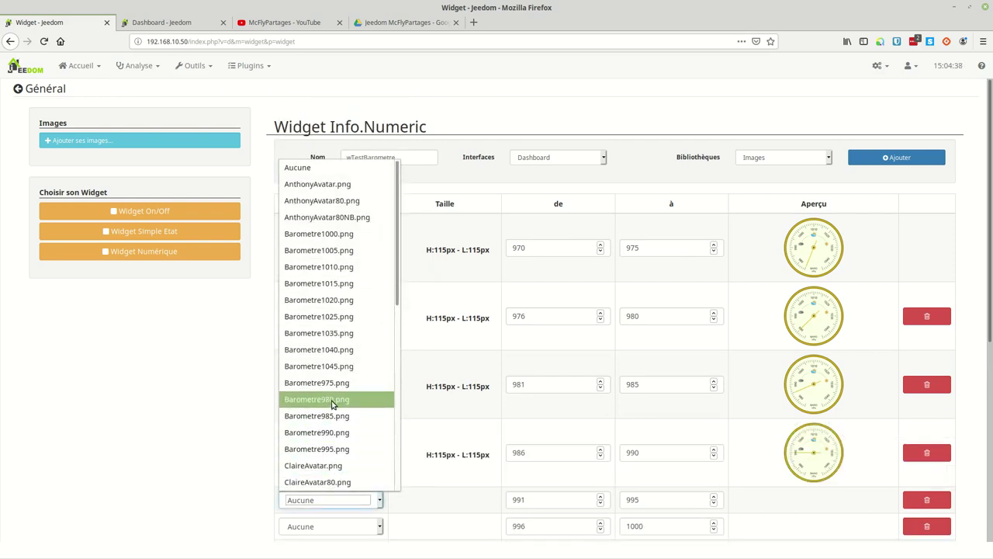
pyautogui.click(339, 448)
# Assign Barometre1000.png, Barometre1005.png and Barometre1010.png to the ranges ending at 1000, 1005 and 1010.
pyautogui.scroll(-4, 337, 401)
pyautogui.click(332, 373)
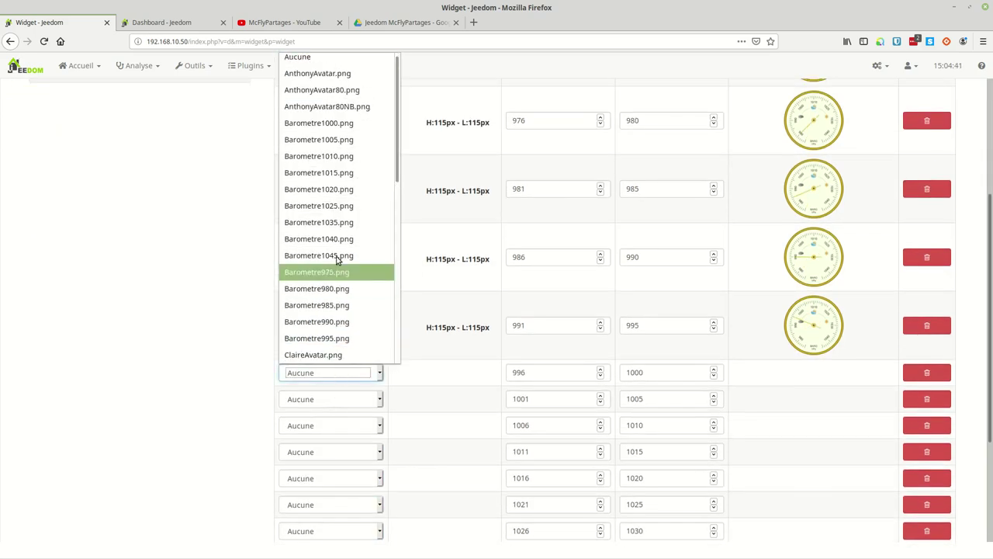
pyautogui.click(328, 122)
pyautogui.click(338, 444)
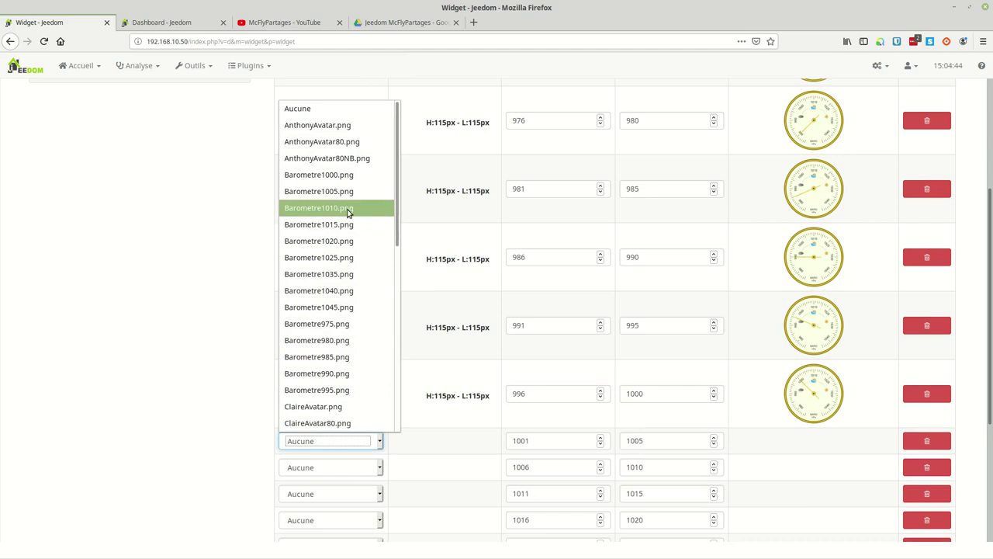
pyautogui.click(346, 194)
pyautogui.click(351, 514)
pyautogui.click(326, 290)
# Assign Barometre1015.png, Barometre1020.png and Barometre1025.png to the ranges ending at 1015, 1020 and 1025.
pyautogui.scroll(-3, 326, 284)
pyautogui.click(341, 349)
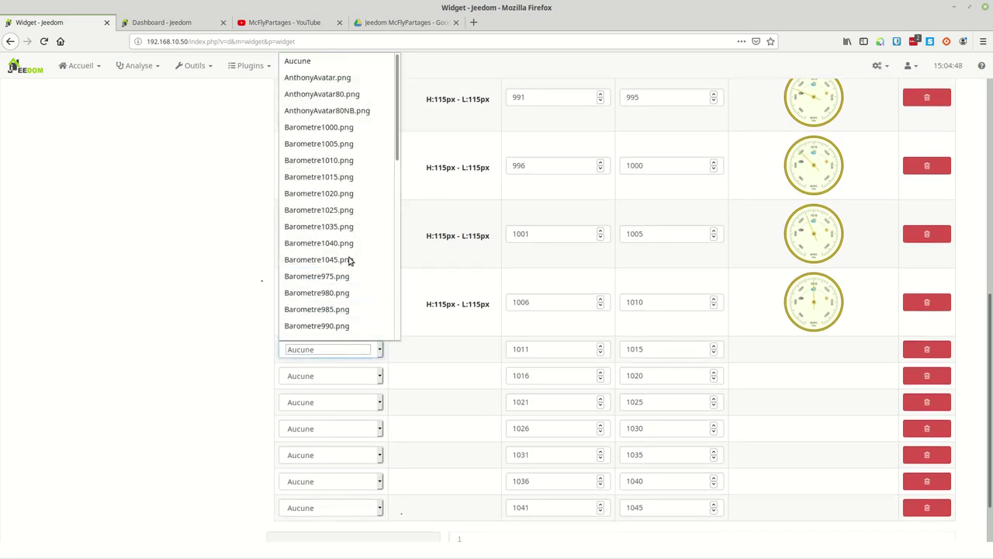
pyautogui.click(338, 177)
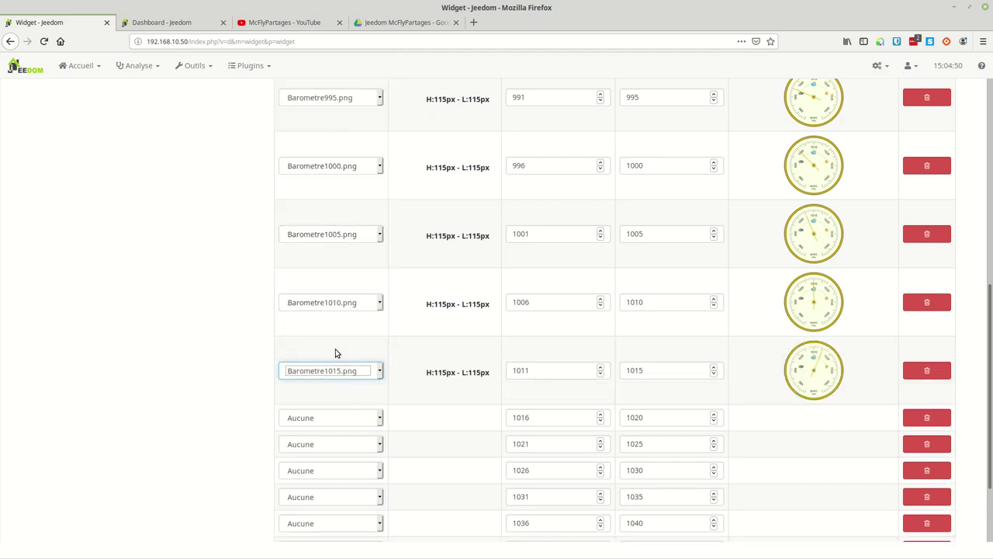
pyautogui.click(349, 421)
pyautogui.click(334, 219)
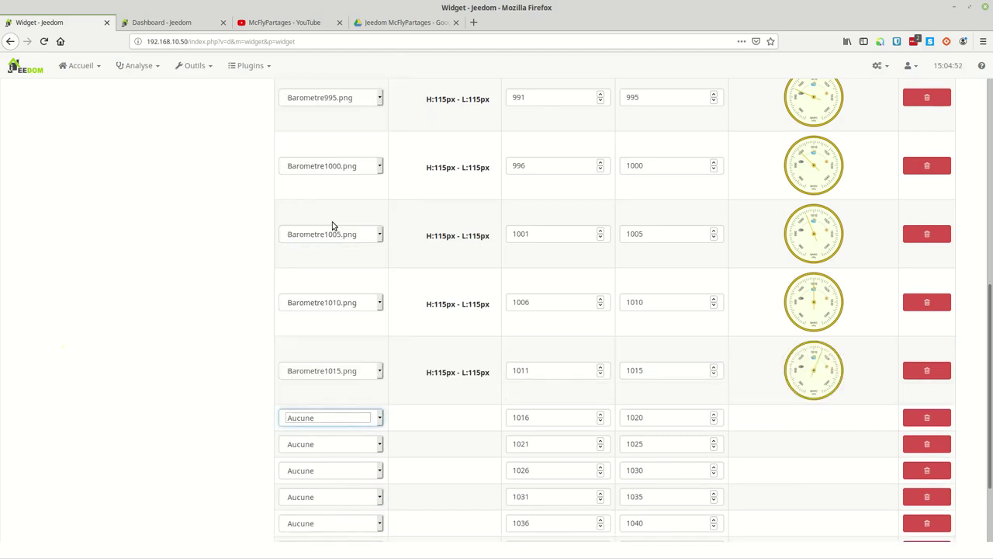
pyautogui.click(351, 486)
pyautogui.click(349, 303)
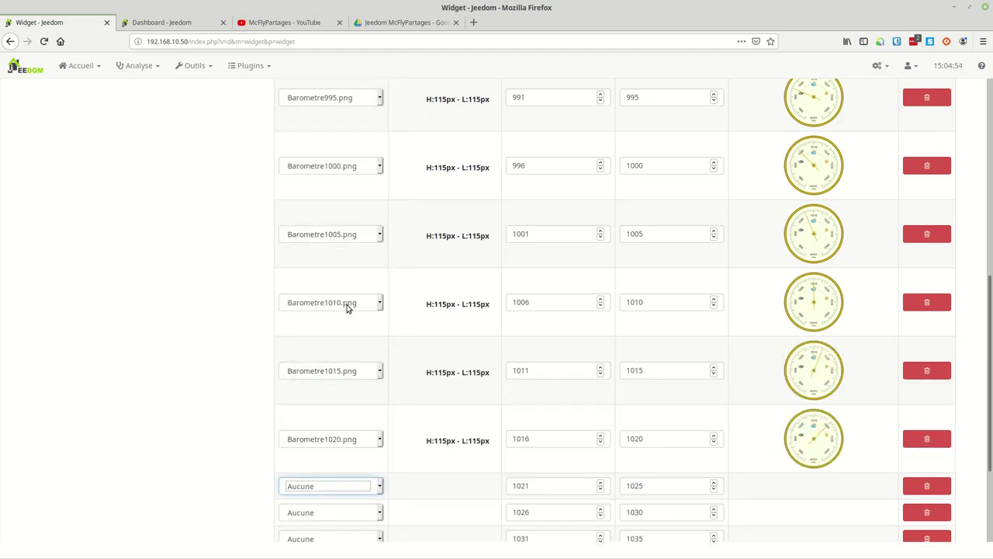
# Assign Barometre1025.png to the 1026–1030 range and Barometre1035.png to the 1031–1035 range.
pyautogui.scroll(-4, 339, 375)
pyautogui.click(335, 363)
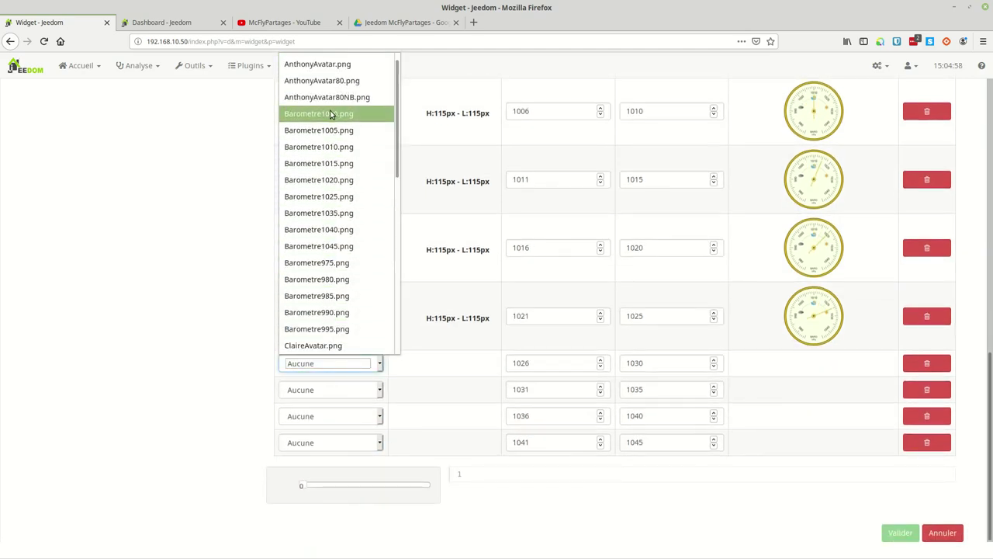
pyautogui.click(328, 187)
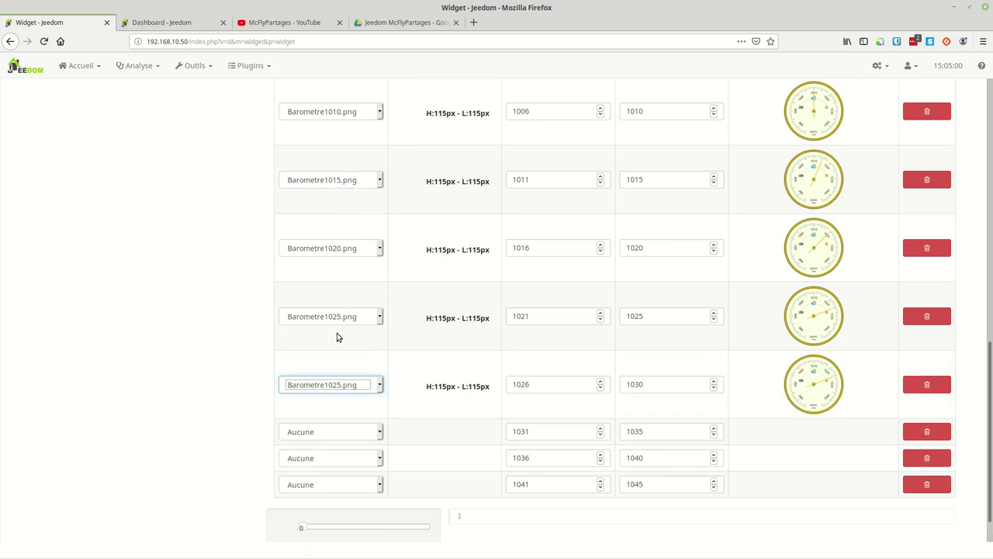
pyautogui.click(334, 429)
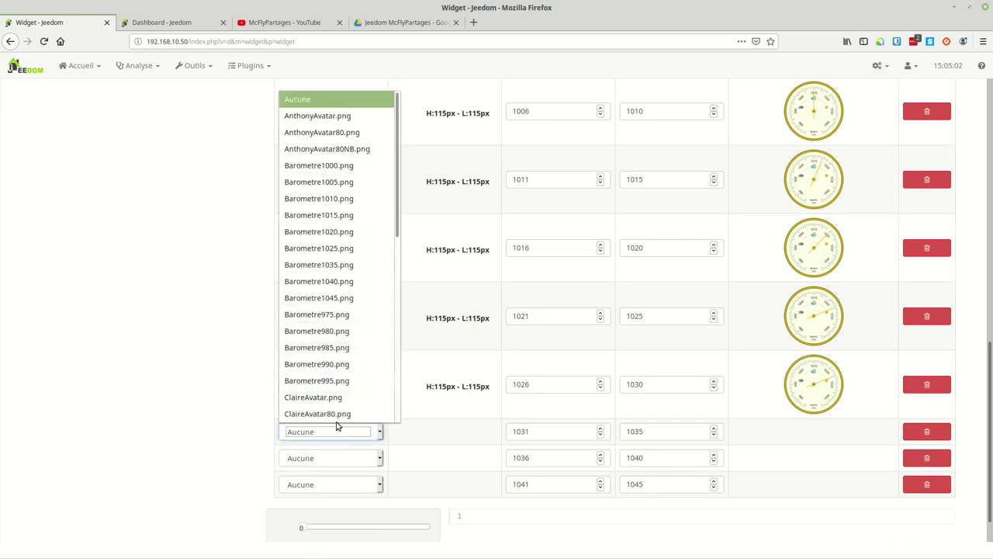
pyautogui.click(344, 264)
pyautogui.scroll(-2, 339, 275)
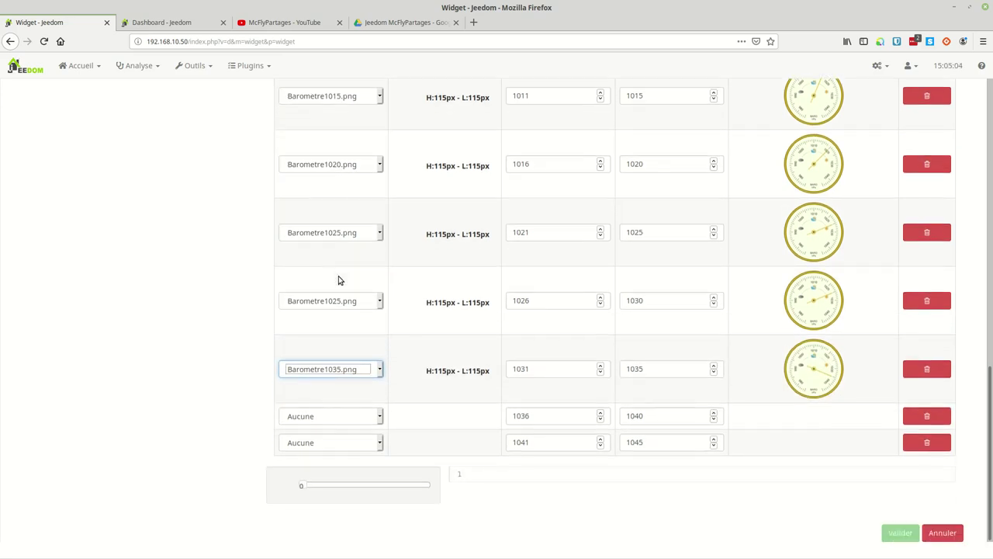
# Assign Barometre1040.png and Barometre1045.png to the last two ranges, 1036–1040 and 1041–1045.
pyautogui.click(332, 416)
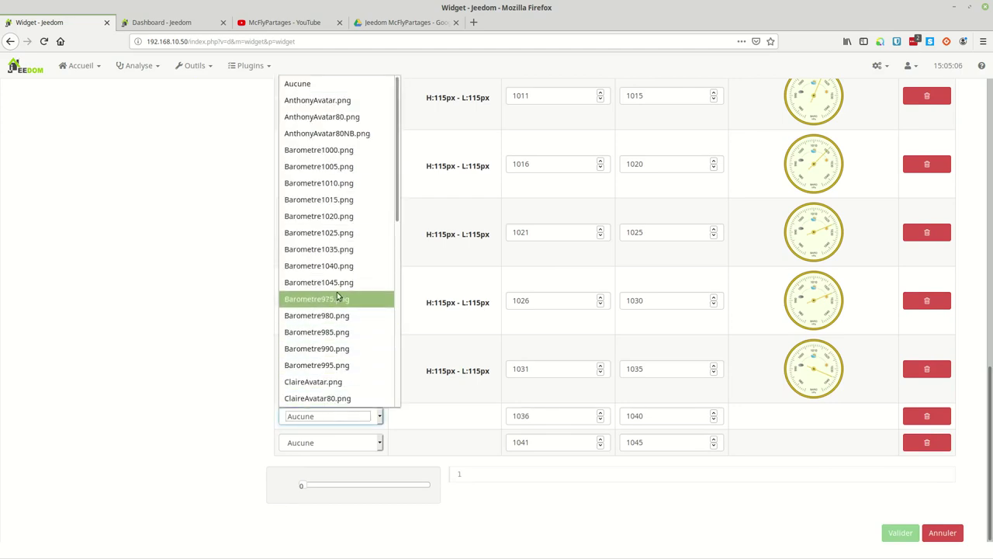
pyautogui.click(337, 265)
pyautogui.click(353, 489)
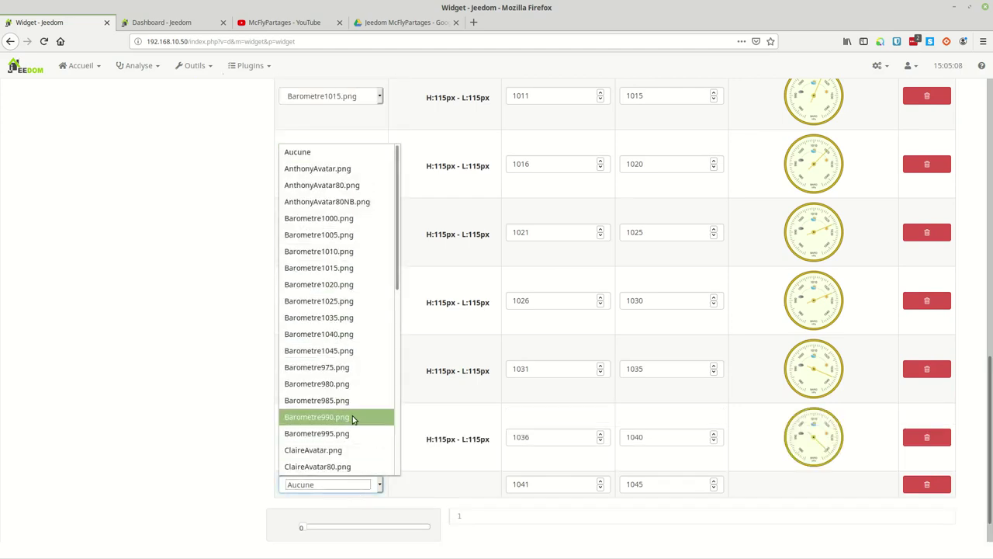
pyautogui.click(342, 355)
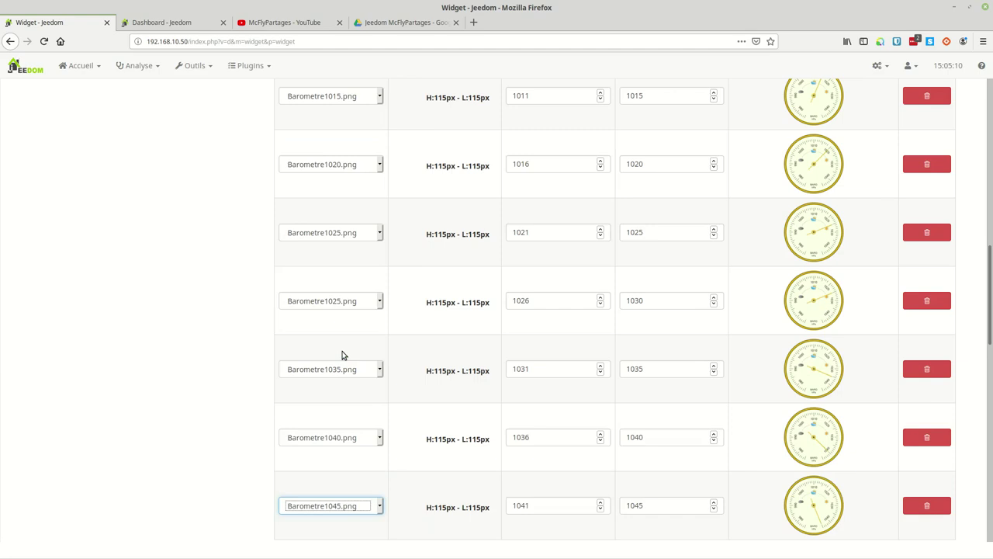
# Check the images assigned to the pressure ranges and look through the available images for a Barometre1030.png file.
pyautogui.scroll(3, 370, 379)
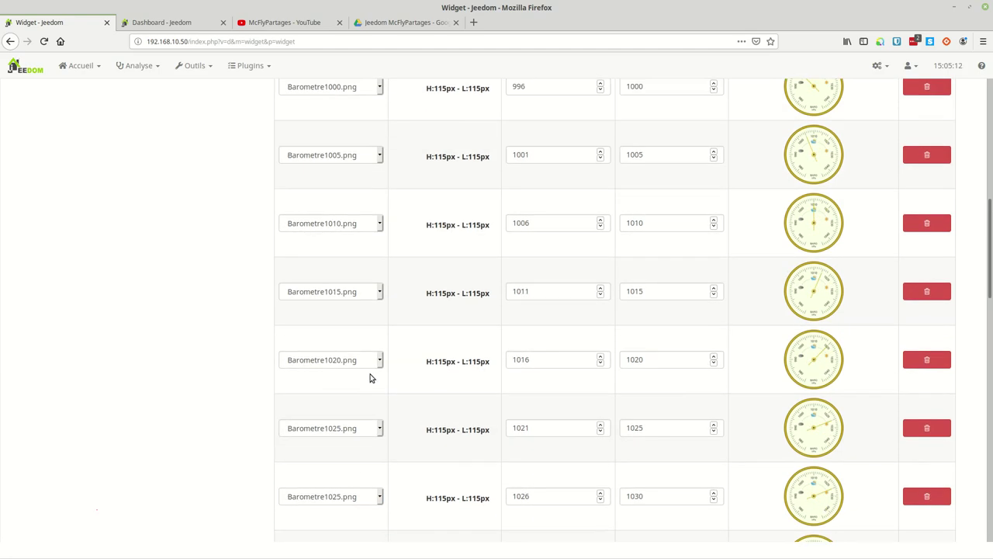
pyautogui.scroll(-4, 370, 380)
pyautogui.click(337, 275)
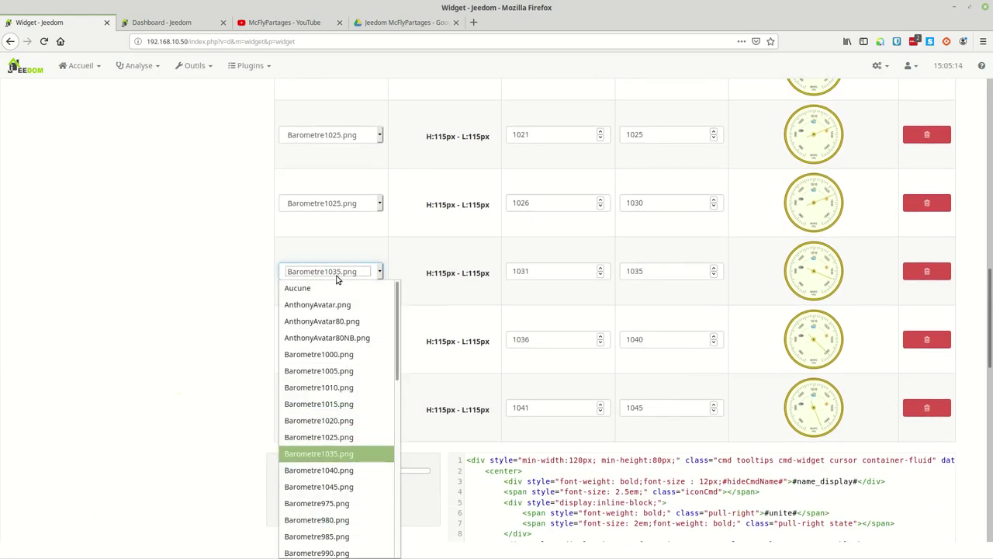
pyautogui.scroll(-10, 350, 396)
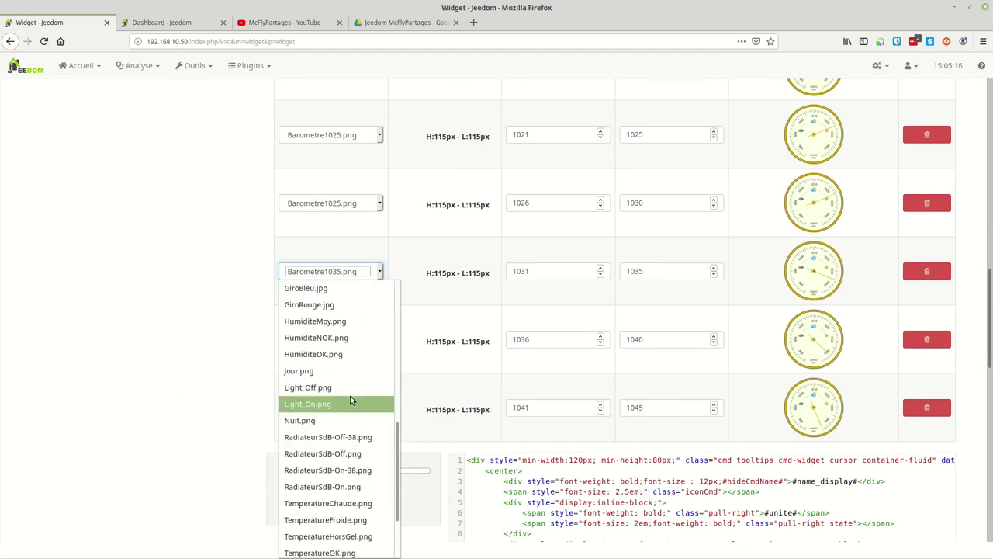
pyautogui.scroll(1, 351, 399)
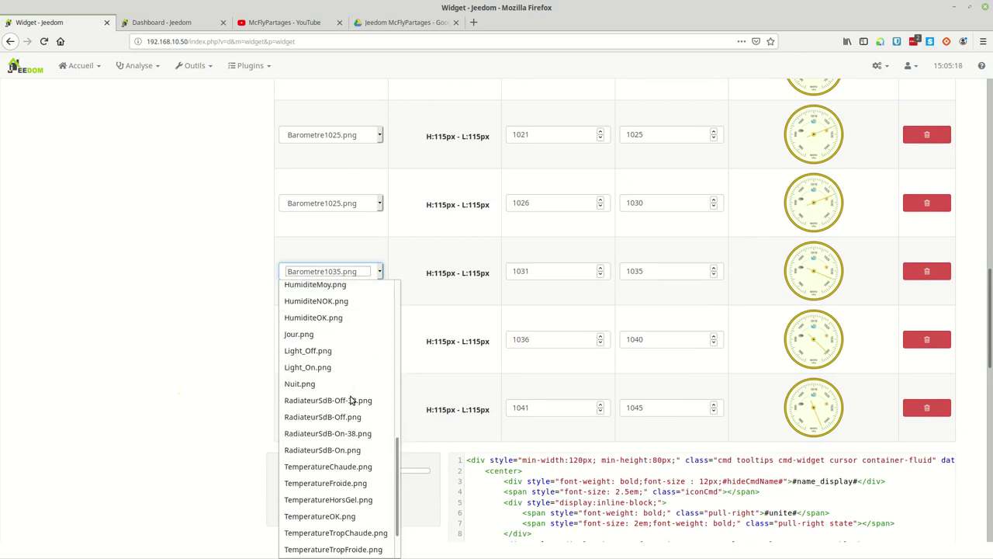
pyautogui.scroll(4, 350, 400)
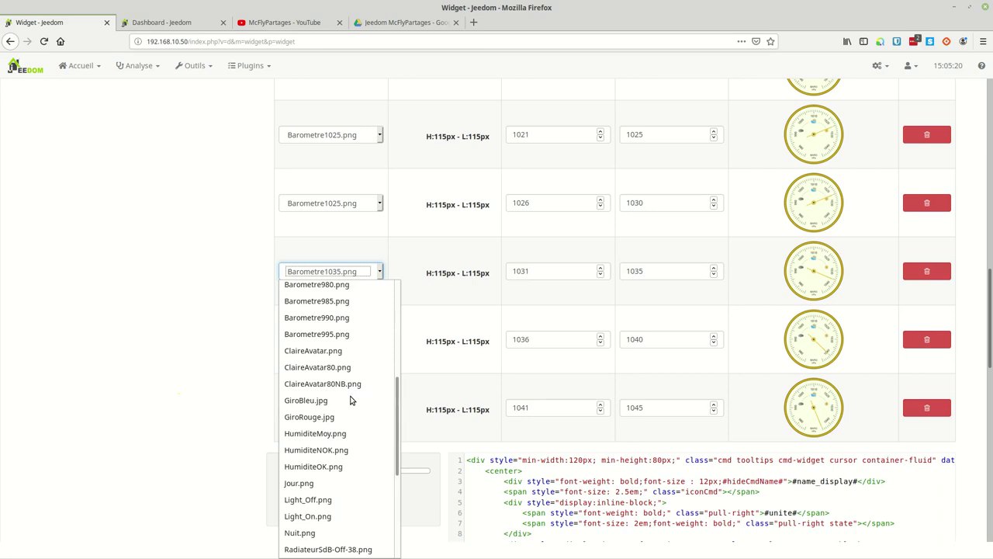
pyautogui.scroll(3, 350, 399)
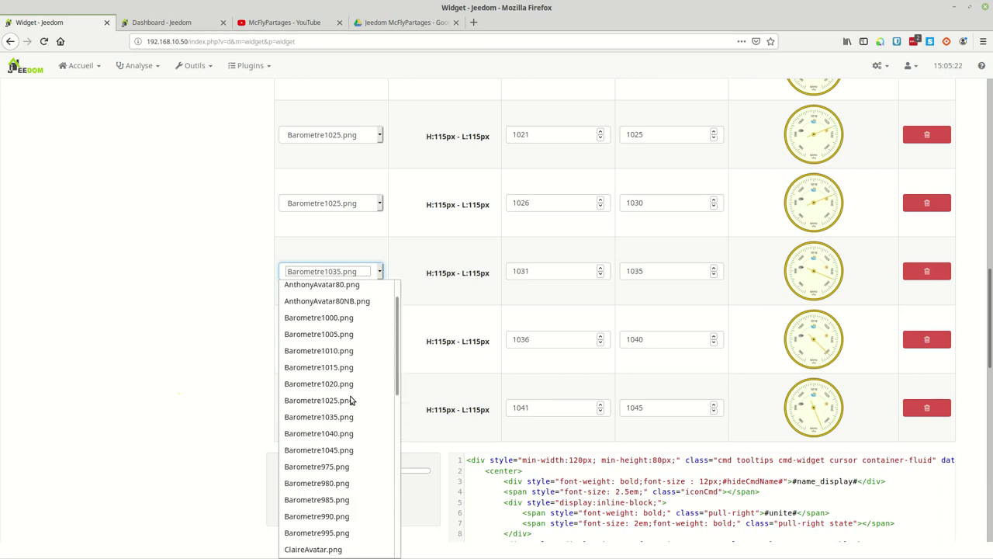
pyautogui.scroll(1, 346, 416)
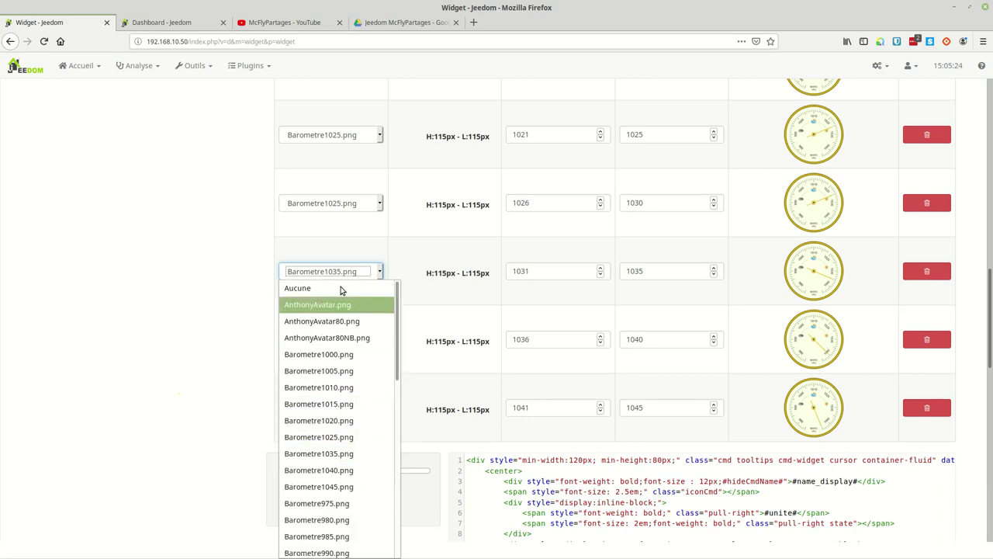
pyautogui.click(329, 244)
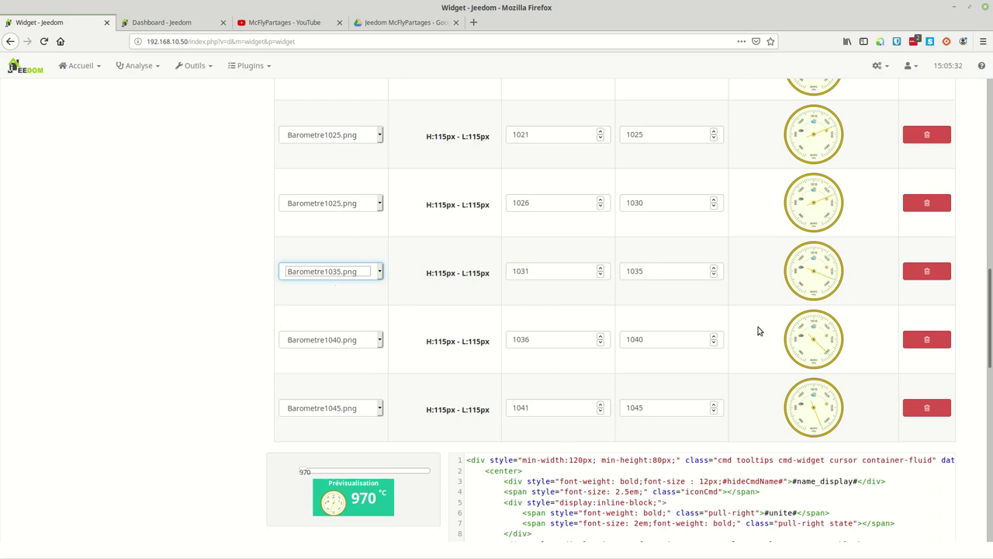
# Validate the creation of the barometer widget with its assigned range images.
pyautogui.scroll(-3, 756, 329)
pyautogui.scroll(-13, 756, 329)
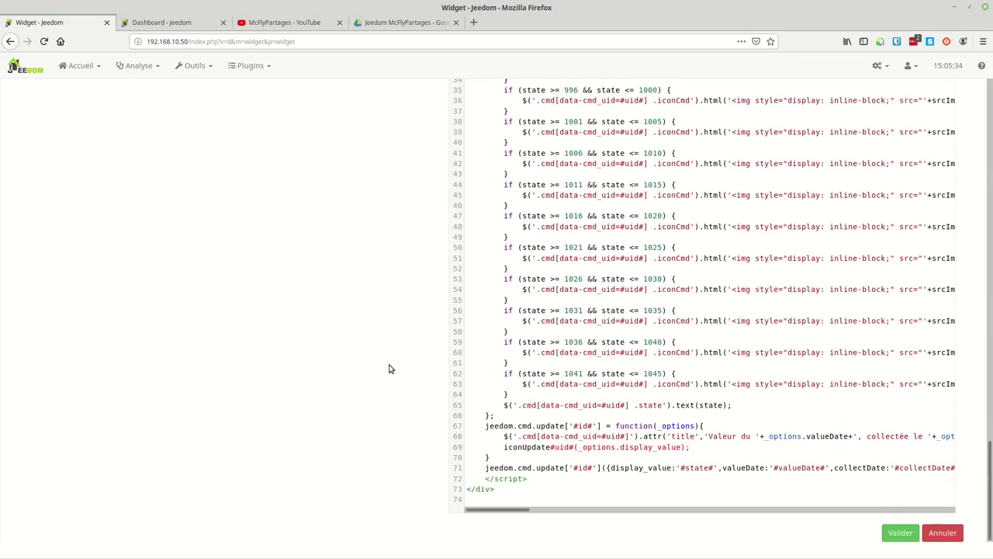
pyautogui.click(898, 533)
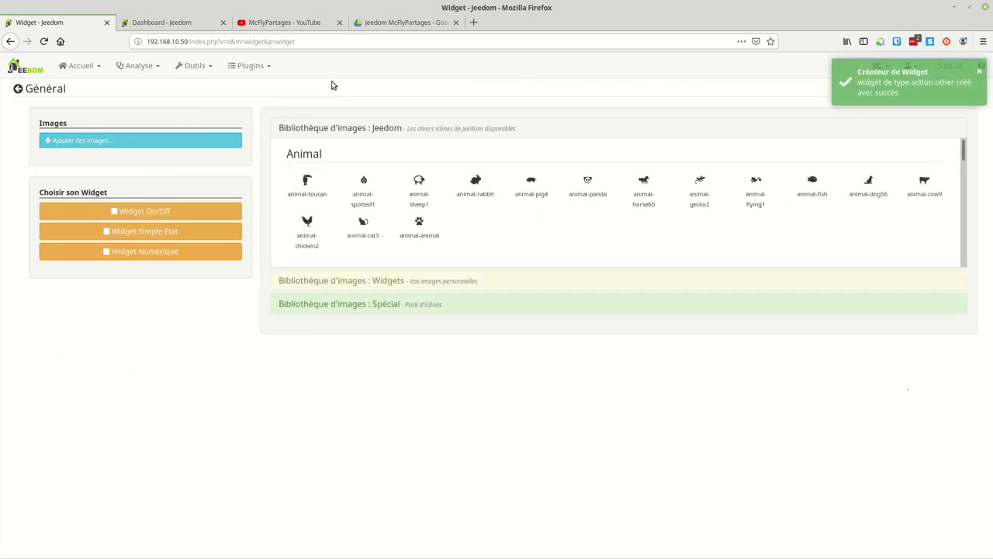
# Return to the list of installed widgets and open wTestBarometre.
pyautogui.click(264, 68)
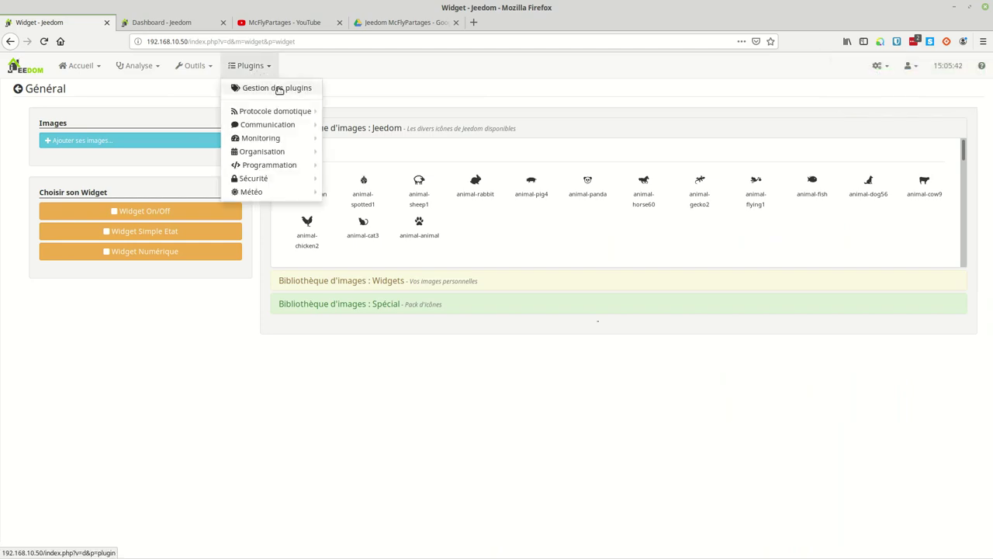
pyautogui.click(17, 90)
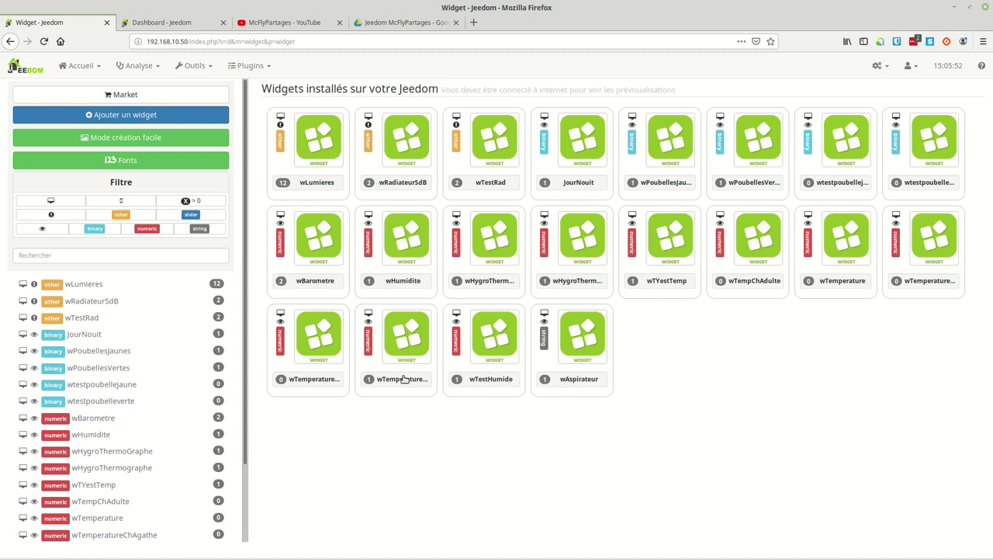
pyautogui.scroll(-2, 186, 372)
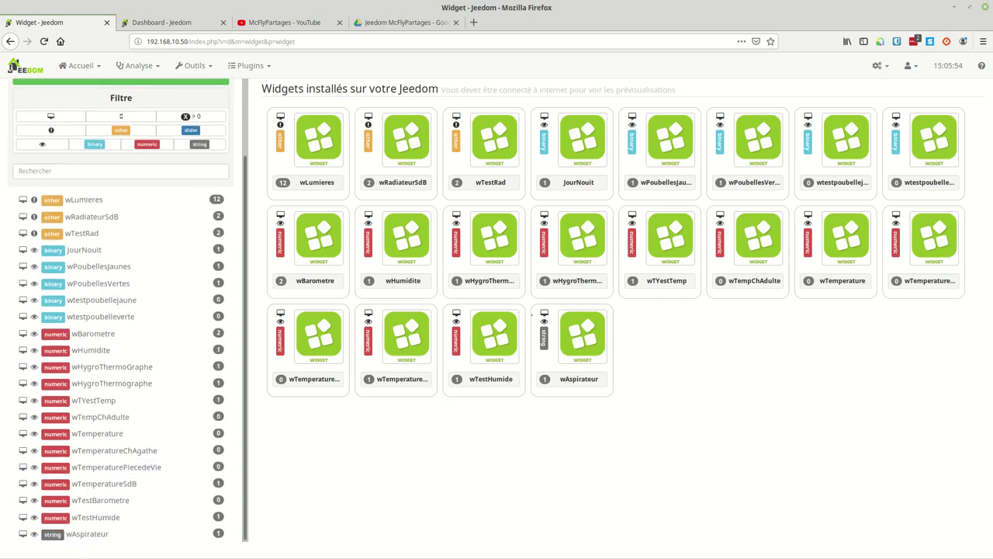
pyautogui.click(92, 500)
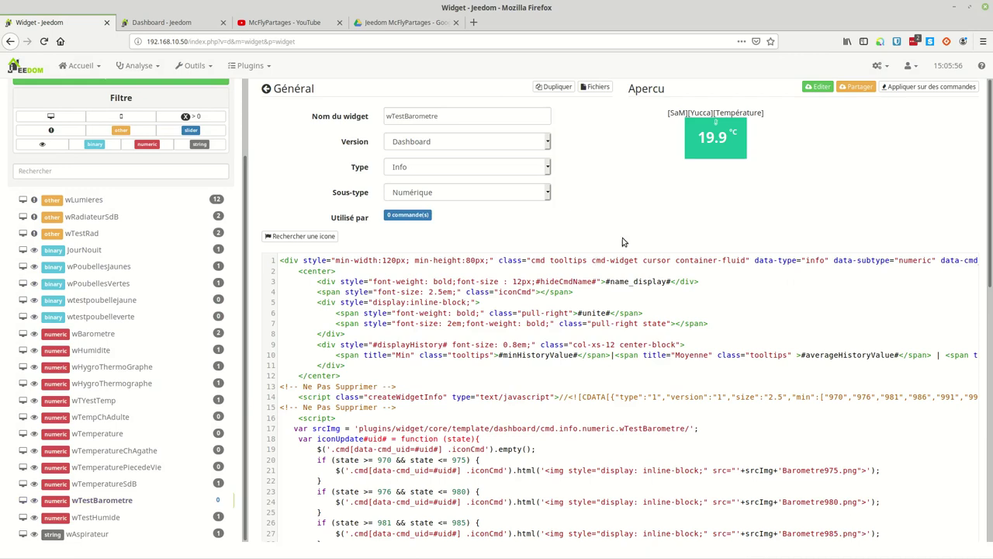
# Apply wTestBarometre to the Pression command of the SdB vTest equipment, filtering the equipment by "test".
pyautogui.moveTo(734, 137)
pyautogui.click(892, 90)
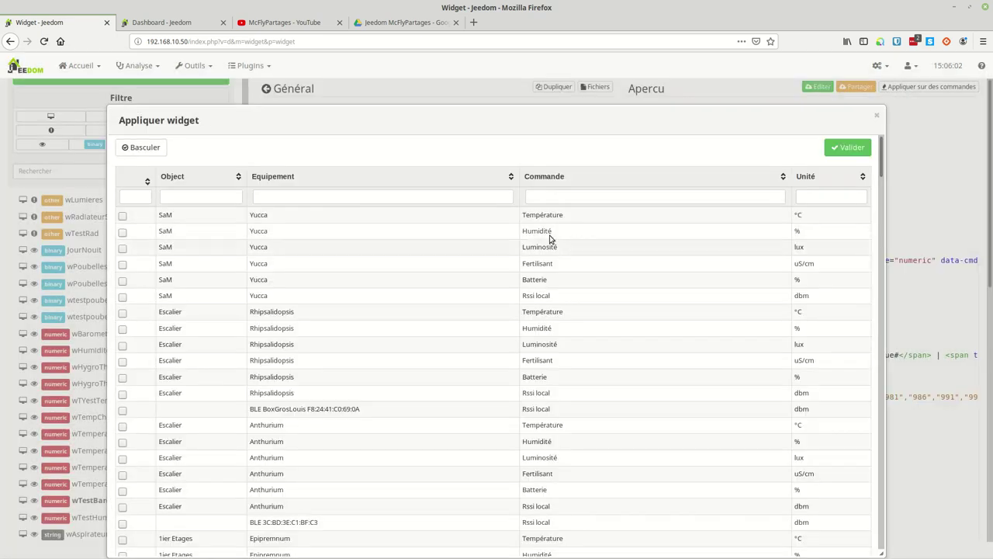
pyautogui.click(345, 198)
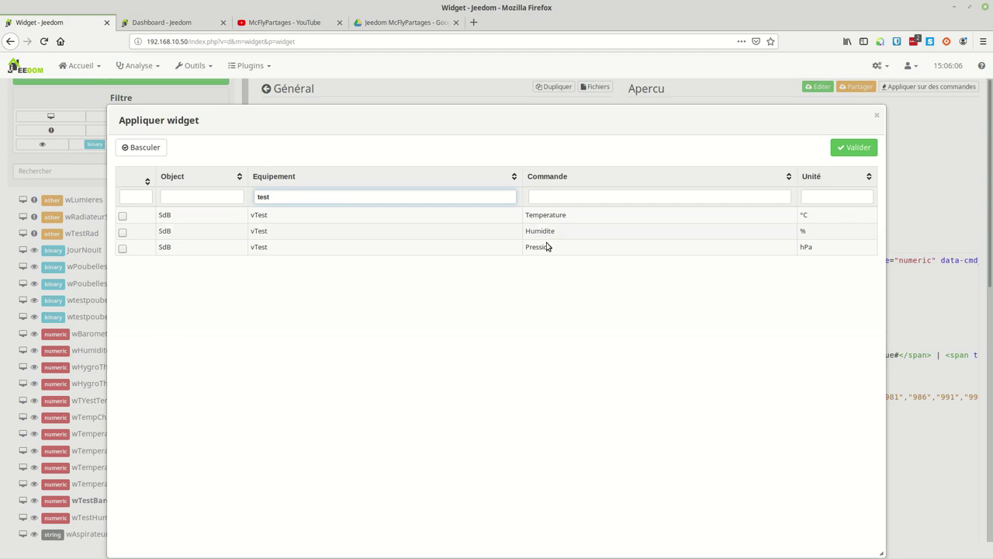
pyautogui.click(541, 247)
pyautogui.click(123, 248)
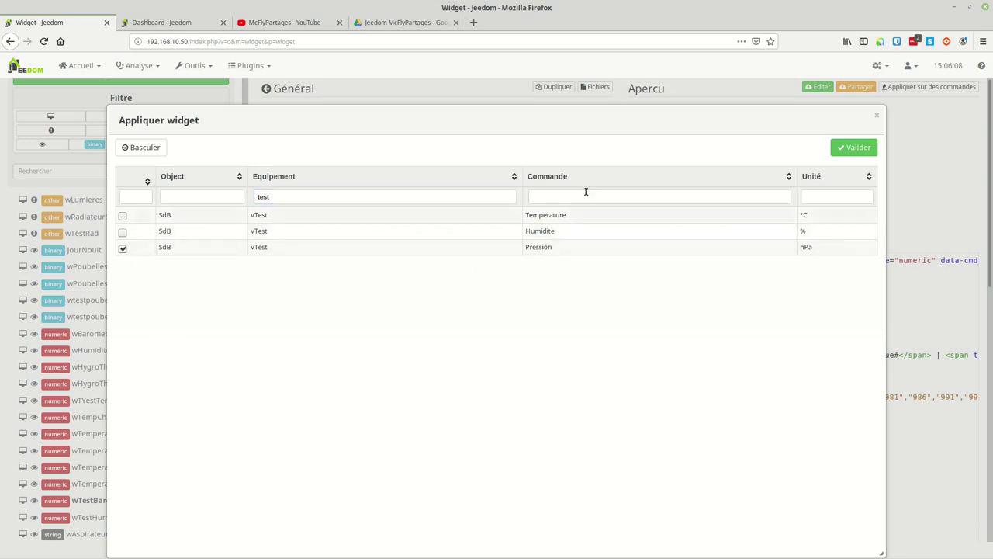
pyautogui.click(841, 149)
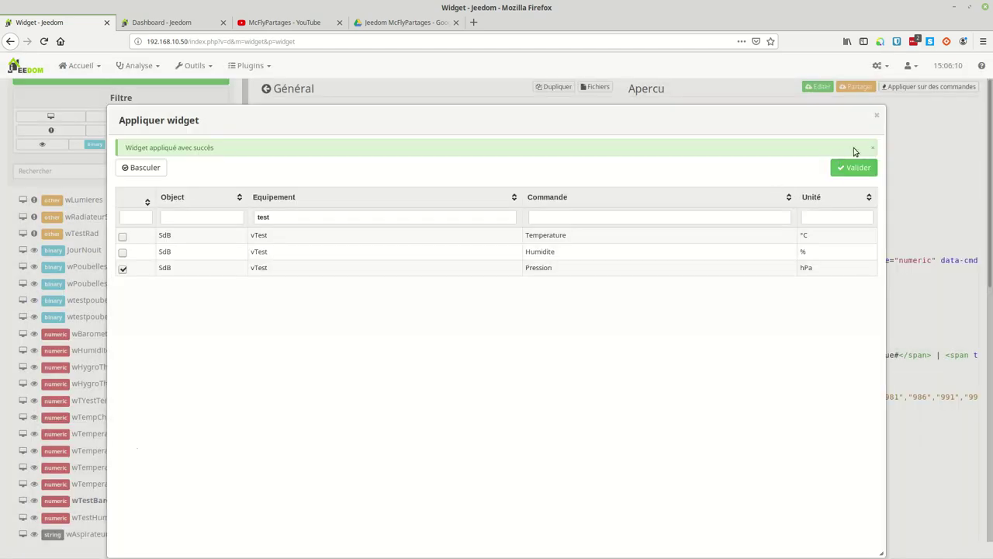
pyautogui.click(877, 115)
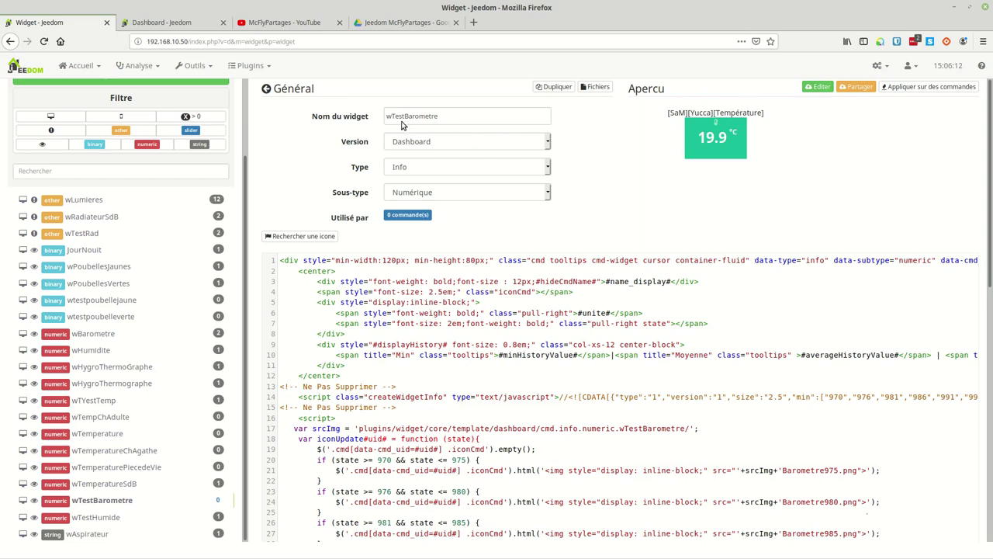
# Reload the widget page, reopen wTestBarometre and add the images Barometre975.png through Barometre1045.png as its dependency files.
pyautogui.click(42, 42)
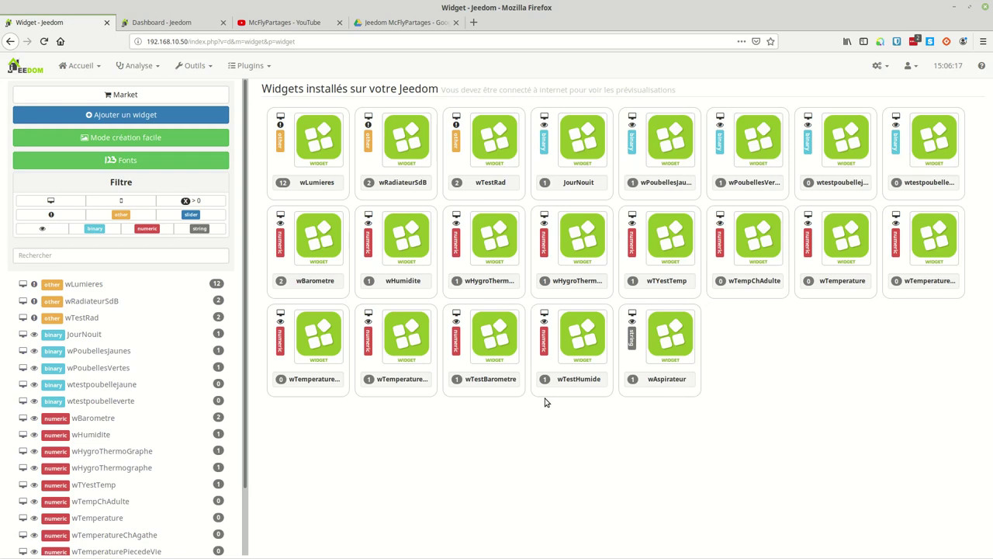
pyautogui.click(490, 379)
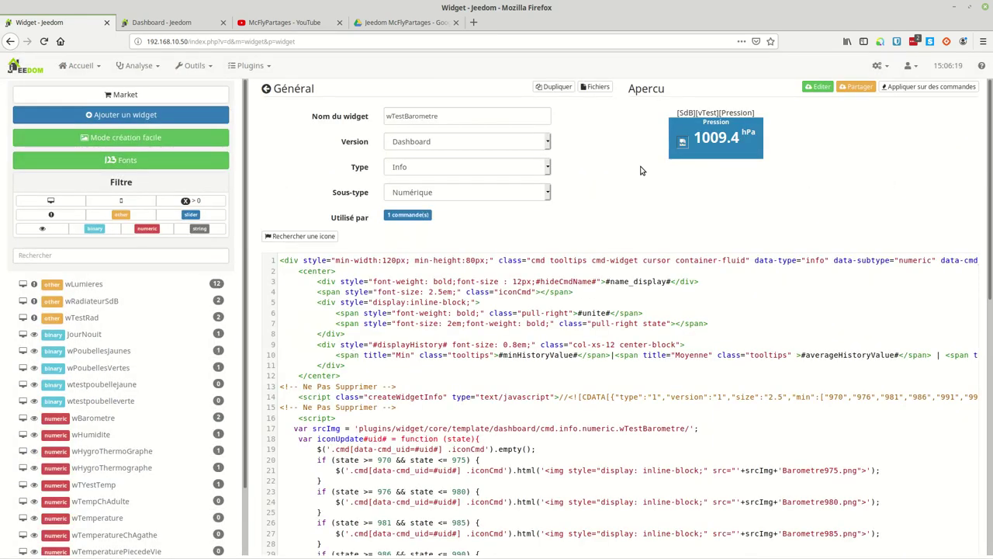
pyautogui.click(594, 87)
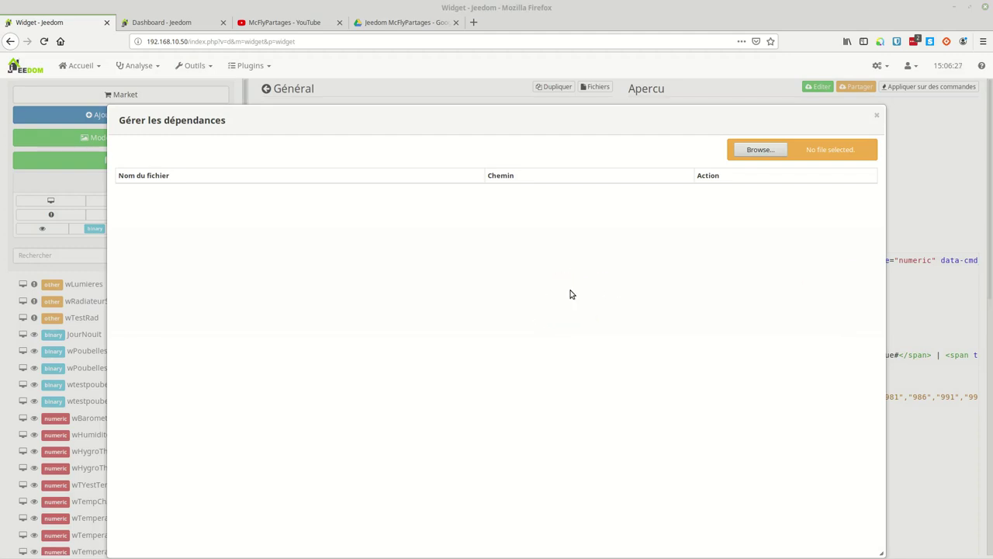
pyautogui.moveTo(992, 275); pyautogui.dragTo(265, 230)
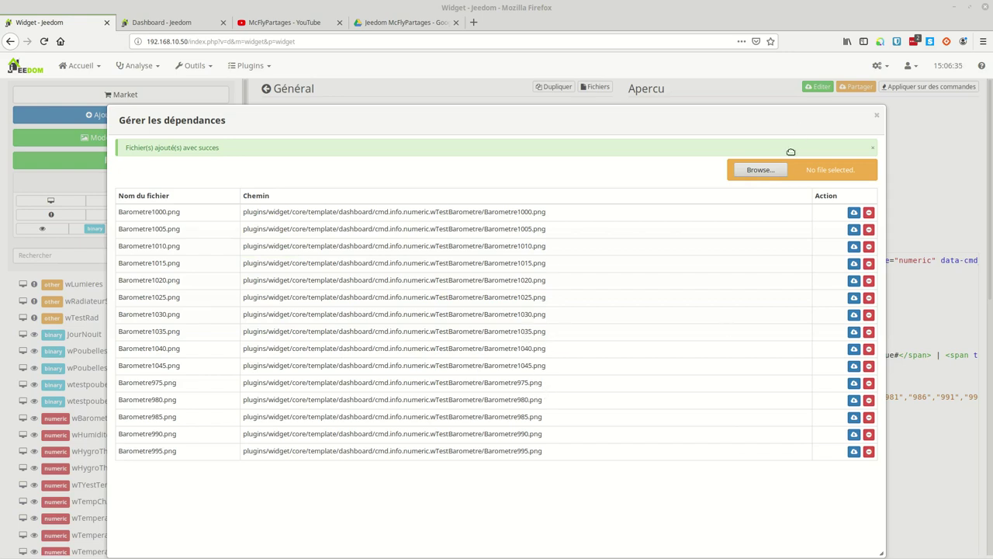
pyautogui.moveTo(604, 119); pyautogui.dragTo(610, 76)
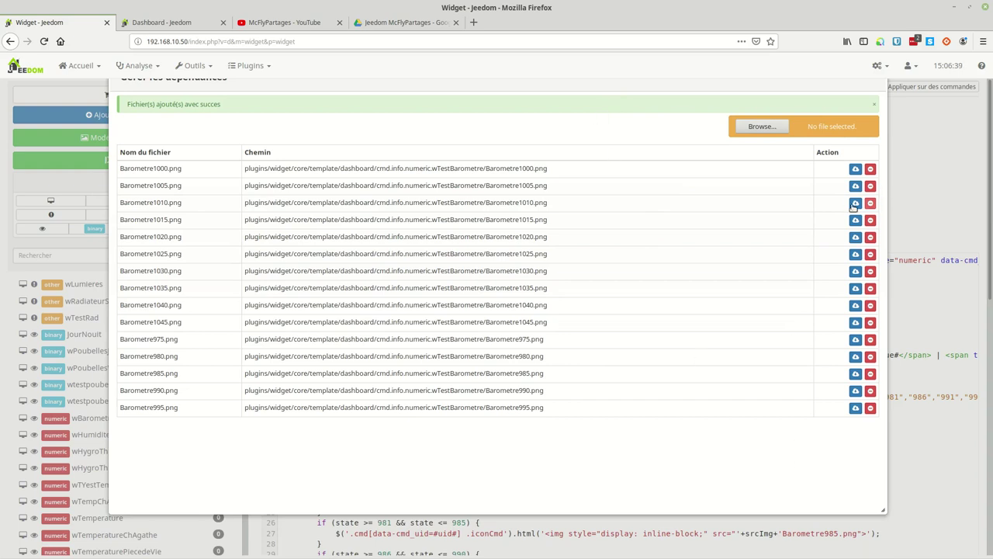
pyautogui.moveTo(885, 97); pyautogui.dragTo(882, 93)
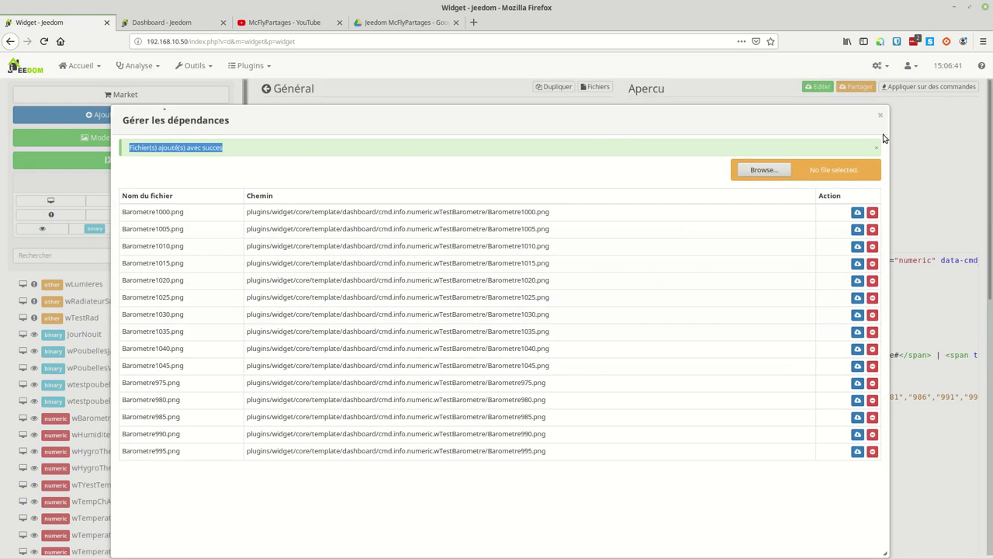
pyautogui.click(881, 115)
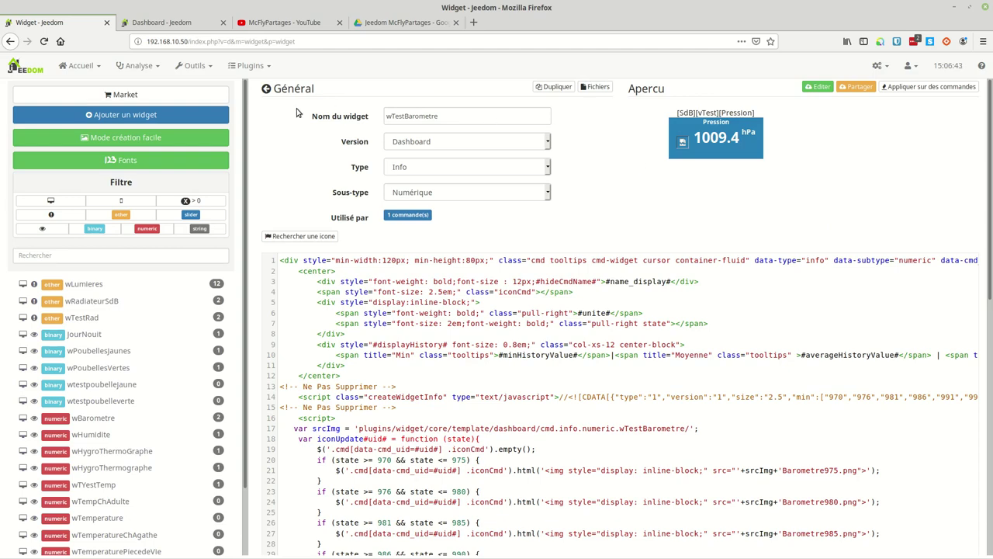
# Save the wTestBarometre widget with its newly added files.
pyautogui.scroll(-10, 529, 283)
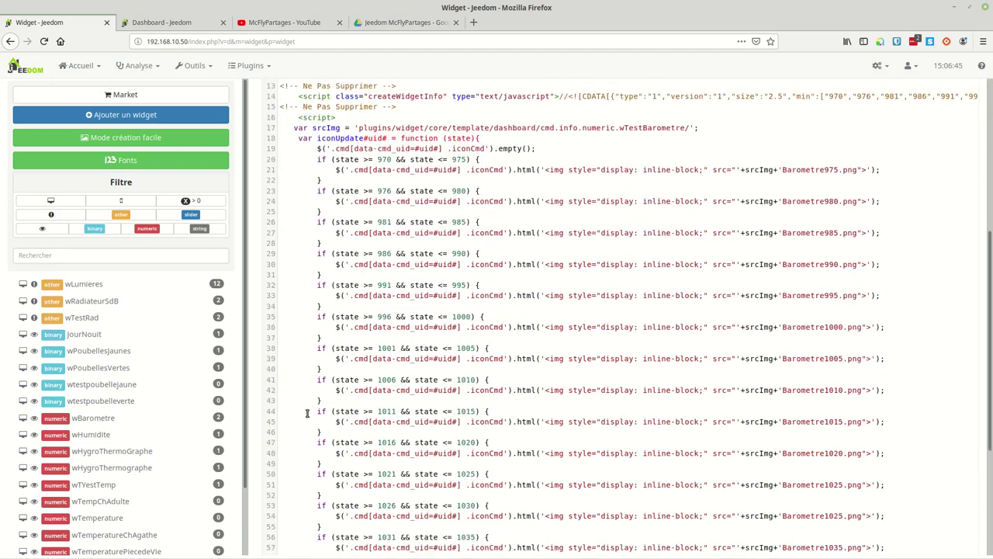
pyautogui.click(366, 548)
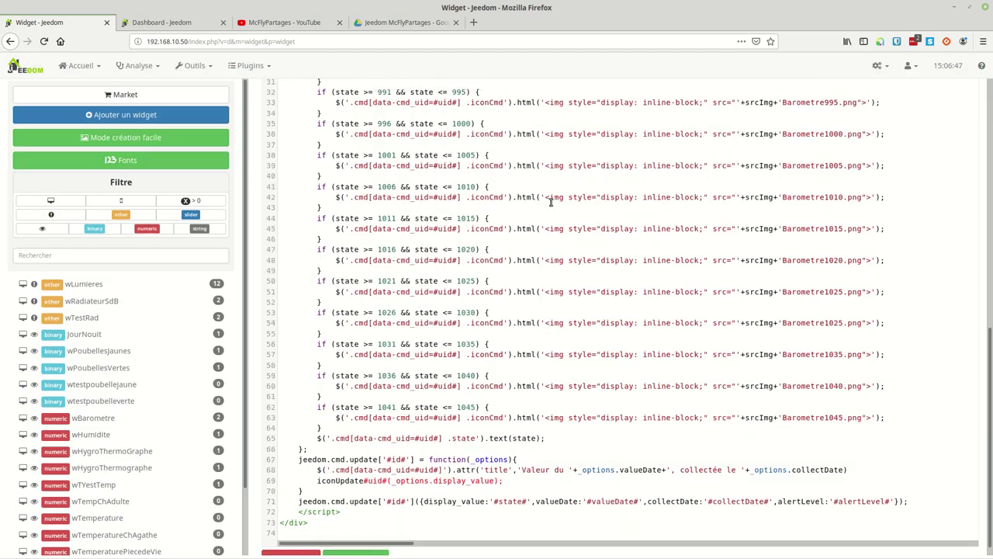
pyautogui.scroll(-2, 605, 266)
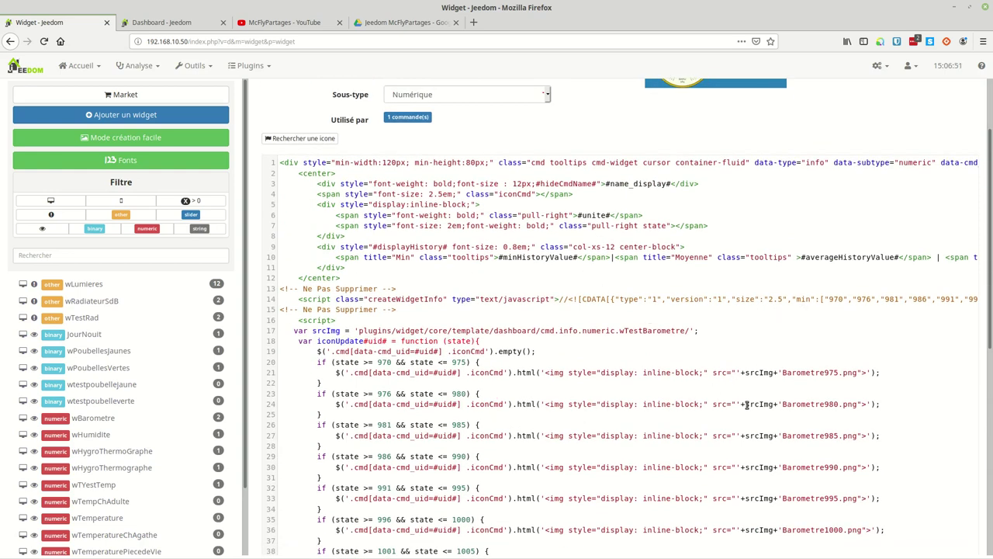
# In the widget code, change the image for the 1026 to 1030 condition to Barometre1030.png.
pyautogui.scroll(-5, 745, 404)
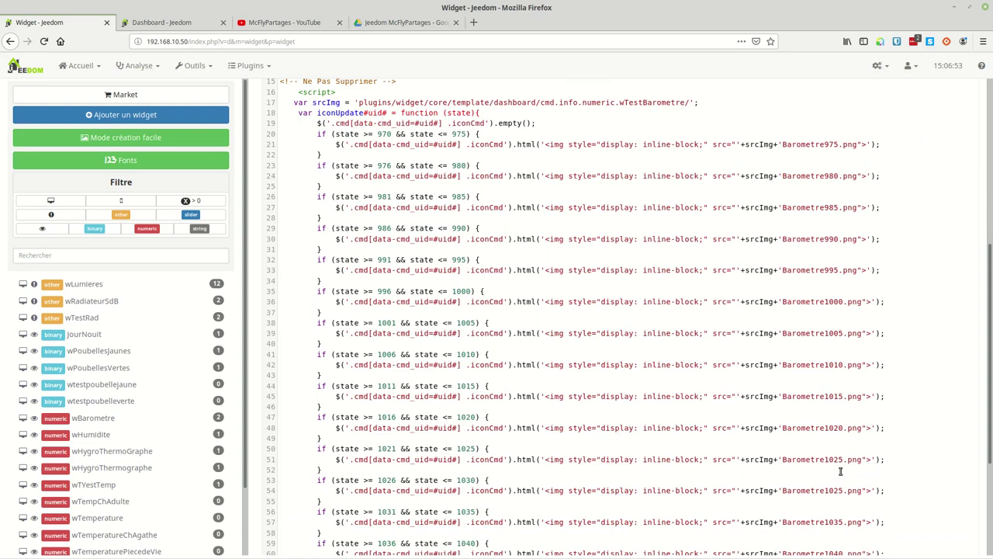
pyautogui.press('BackSpace')
pyautogui.press('BackSpace')
pyautogui.write('30')
pyautogui.scroll(-8, 690, 472)
# Replace the second Barometre1025.png entry in the createWidgetInfo line with Barometre1030.png and save the widget.
pyautogui.scroll(14, 688, 470)
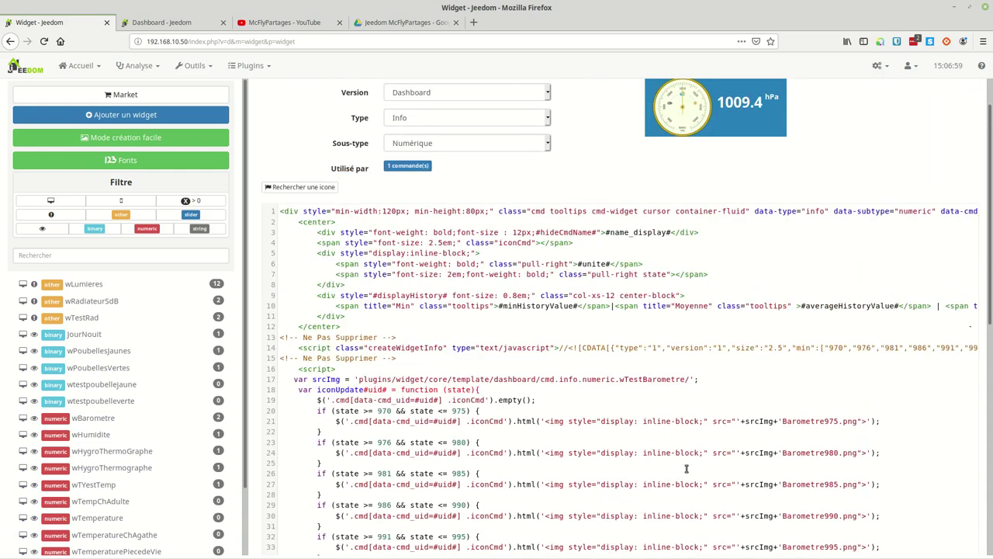
pyautogui.moveTo(843, 349); pyautogui.dragTo(960, 351)
pyautogui.click(960, 347)
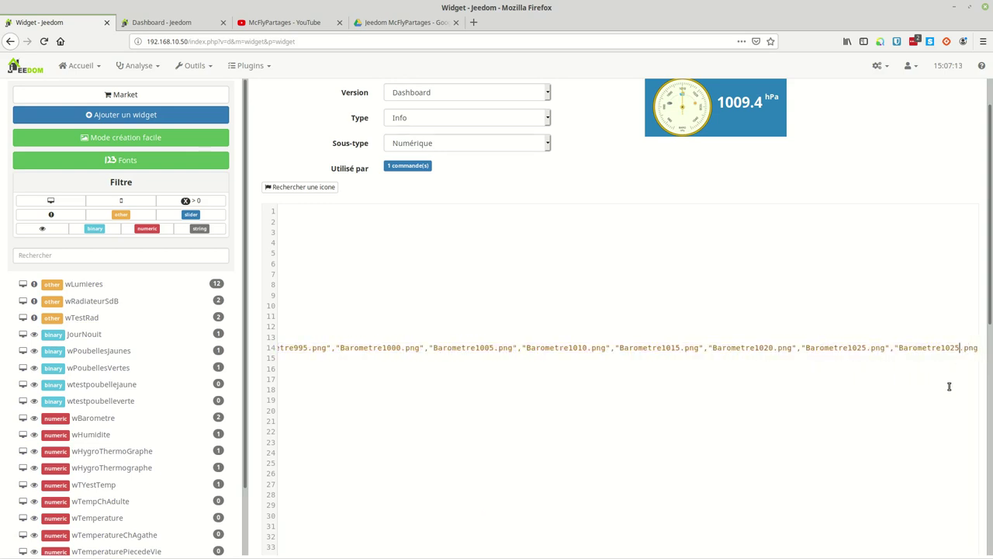
pyautogui.write('30')
pyautogui.scroll(-6, 284, 320)
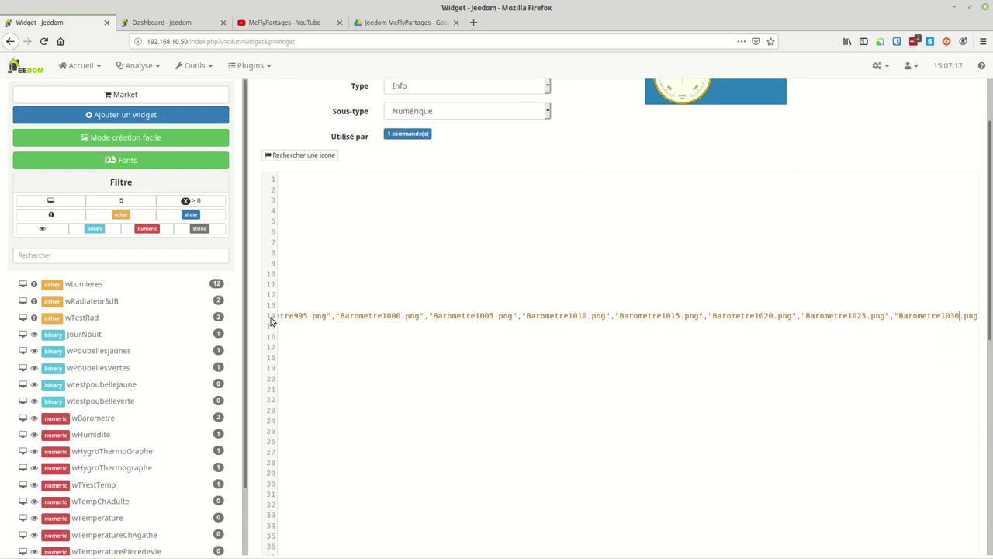
pyautogui.click(362, 547)
# Leave the wTestBarometre editor and open the SdB dashboard to check the temperature, humidity and pressure widgets on the vTest tile.
pyautogui.scroll(10, 501, 311)
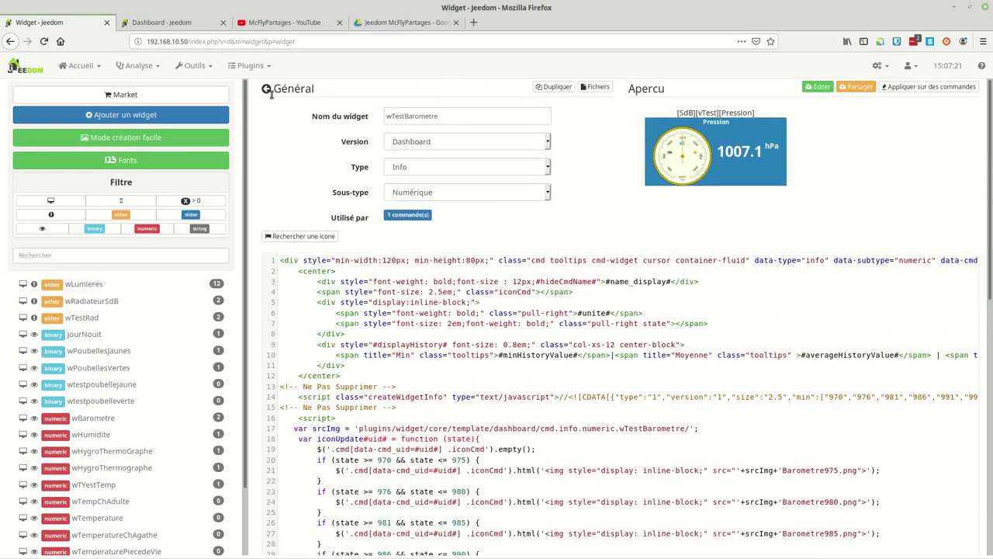
pyautogui.click(267, 89)
pyautogui.click(100, 70)
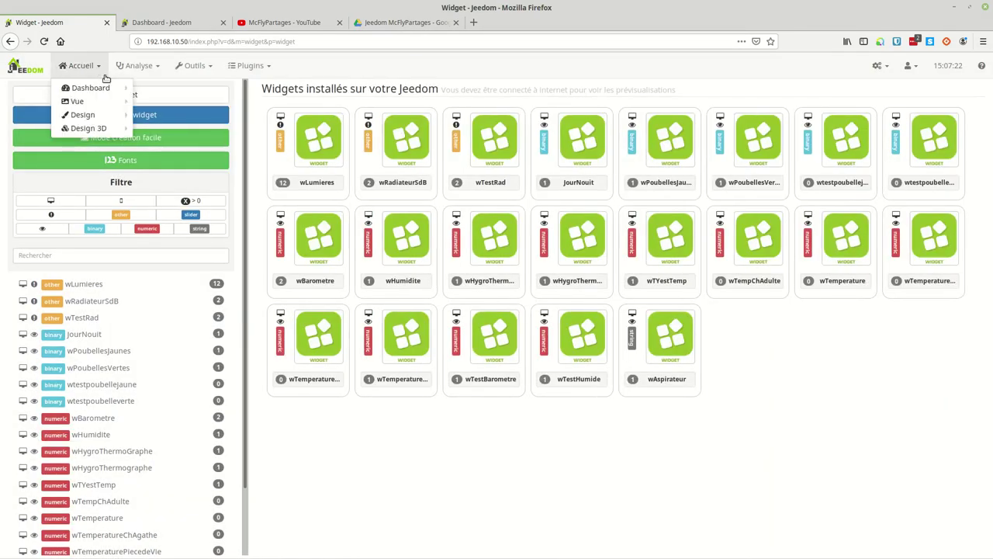
pyautogui.moveTo(114, 92)
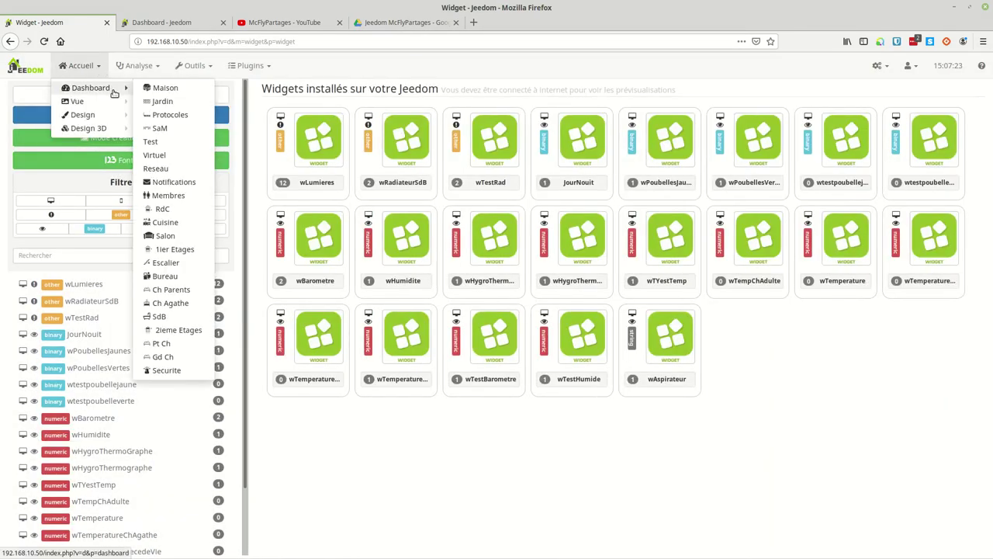
pyautogui.click(159, 317)
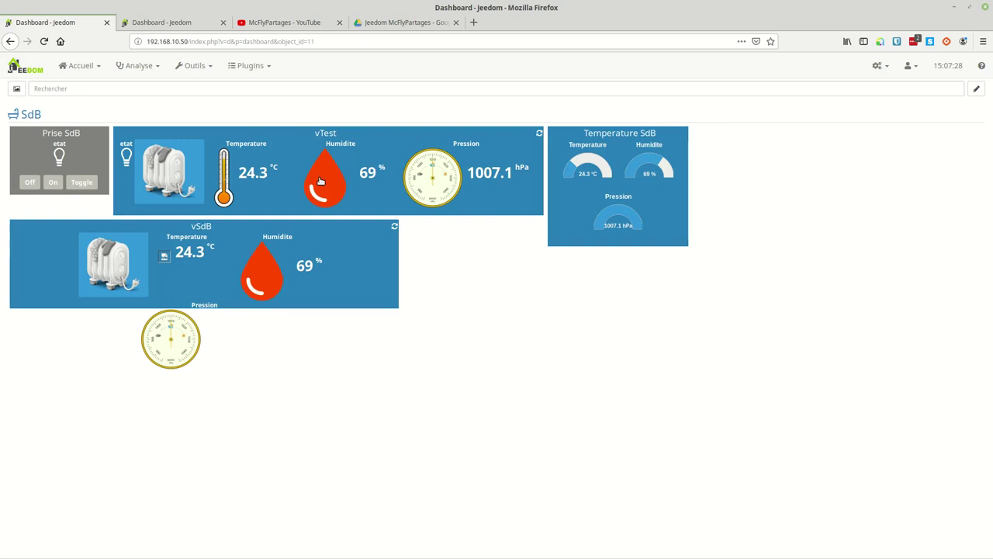
pyautogui.moveTo(435, 180)
pyautogui.moveTo(370, 174)
# Open the command list of the vTest virtual equipment and disable the Afficher option of the etat command.
pyautogui.click(319, 134)
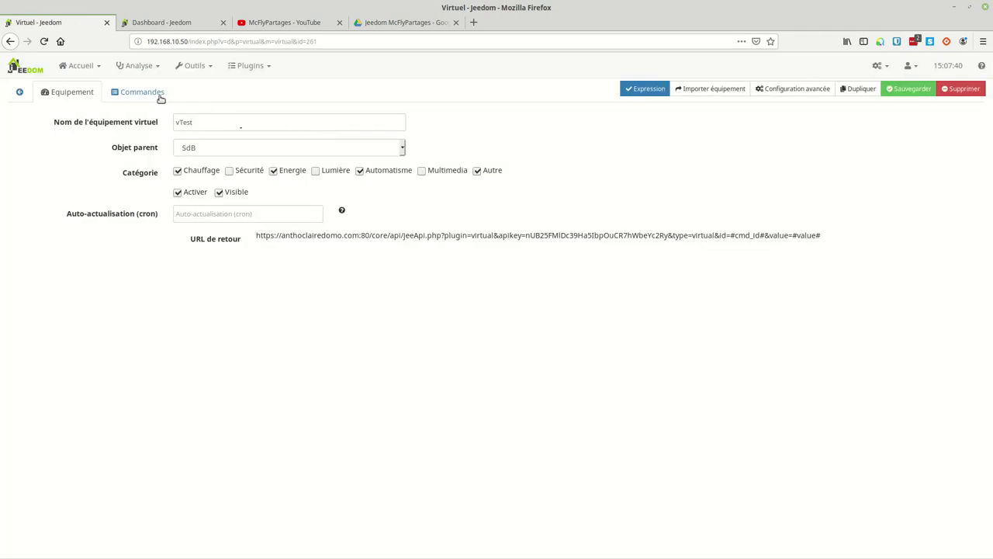
pyautogui.click(142, 92)
pyautogui.click(838, 151)
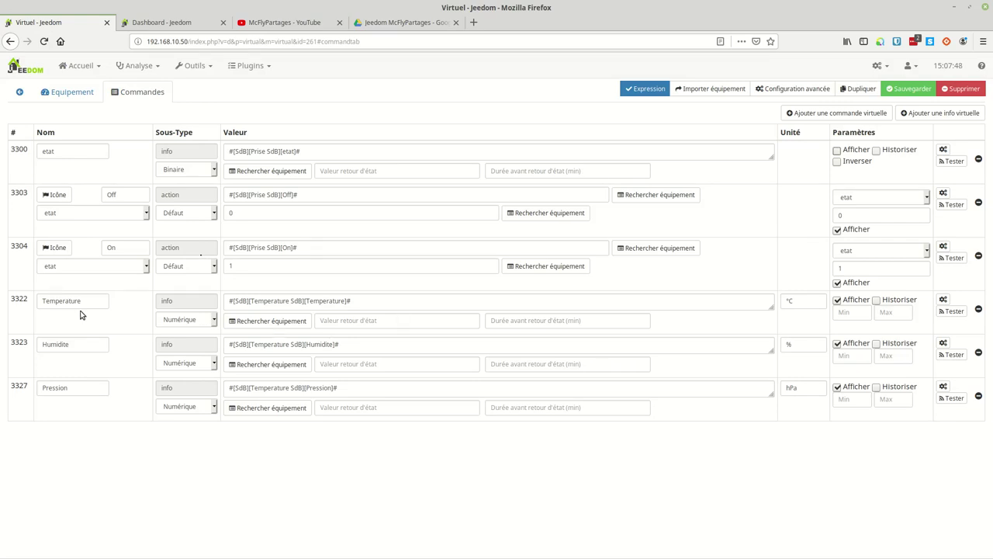
# In the Temperature command's display settings, disable Afficher le nom for the Dashboard, save, and close the command configuration.
pyautogui.click(942, 300)
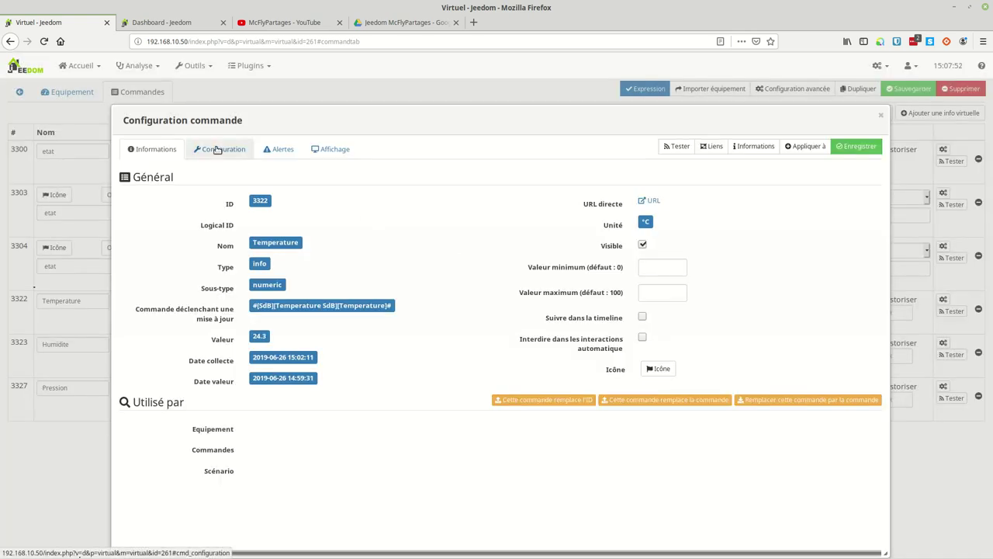
pyautogui.click(333, 154)
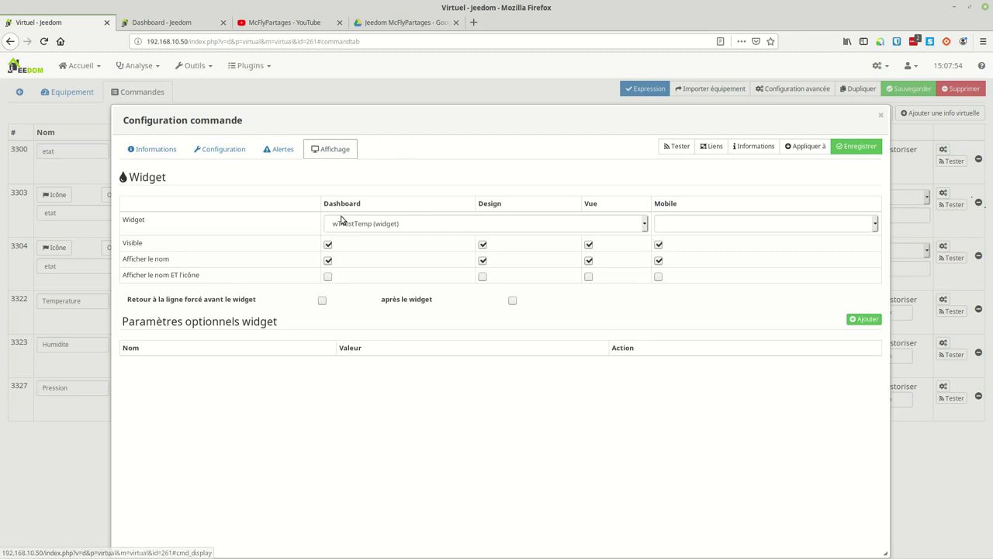
pyautogui.click(328, 262)
pyautogui.click(858, 147)
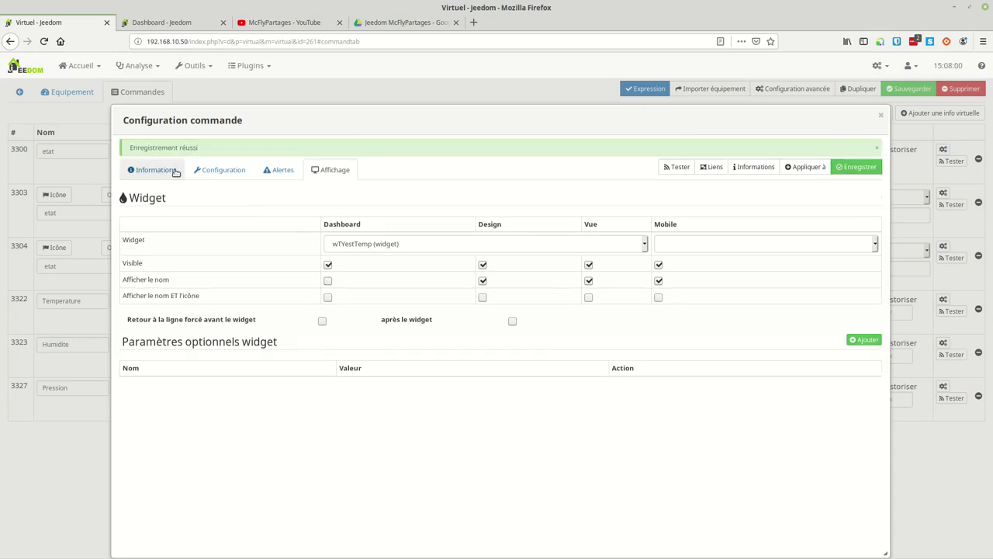
pyautogui.click(139, 175)
pyautogui.click(880, 118)
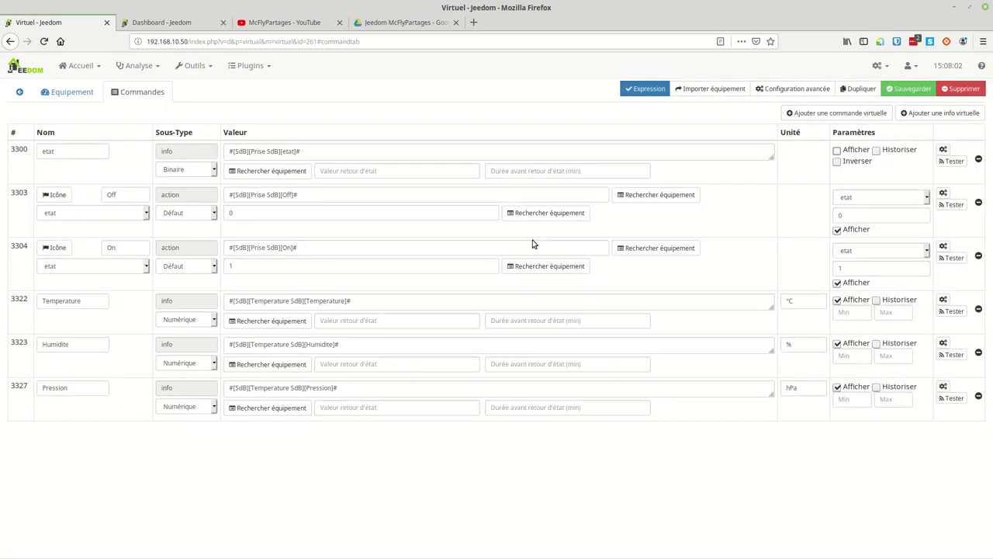
# Return to the SdB dashboard, leaving the equipment page without saving its pending changes, and check the Temperature widget on the vTest tile.
pyautogui.moveTo(88, 77)
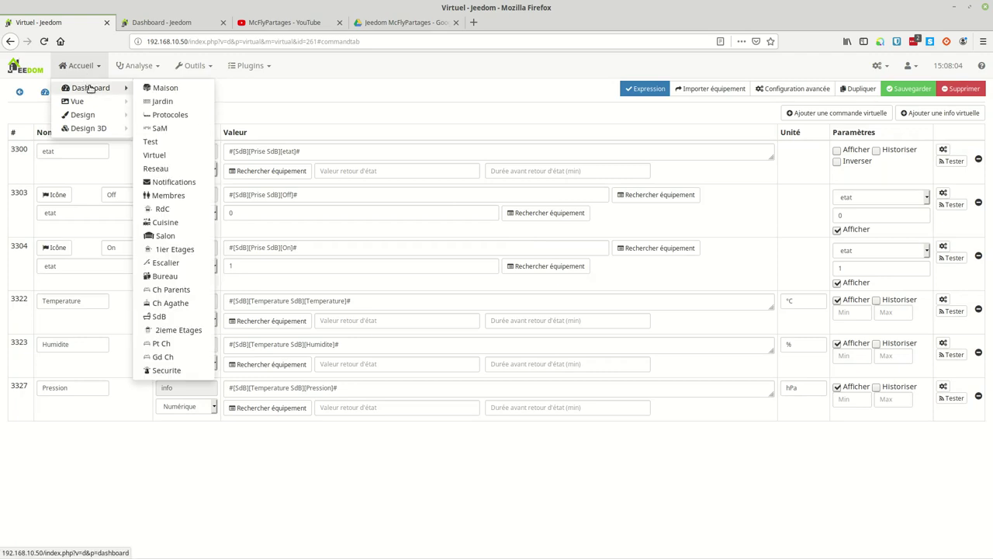
pyautogui.click(160, 317)
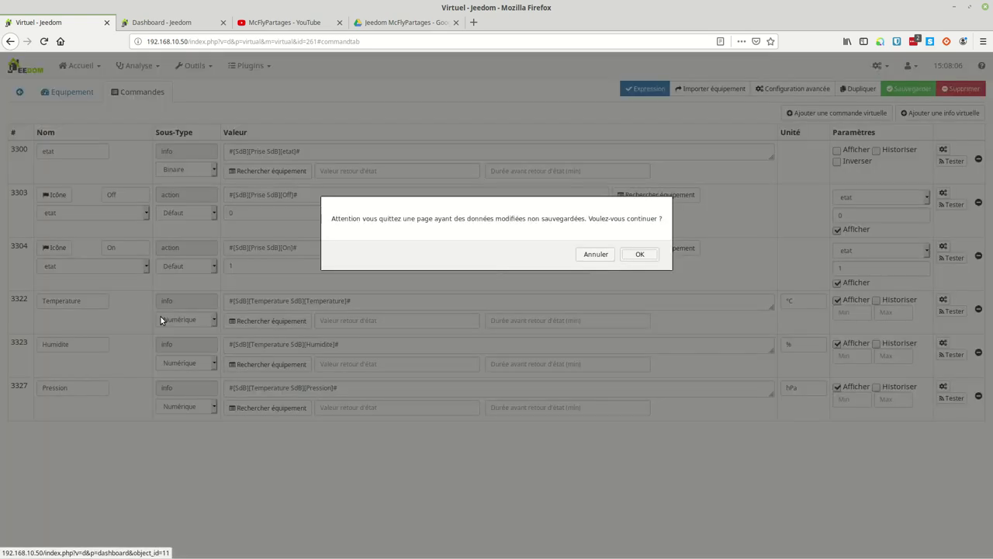
pyautogui.click(651, 258)
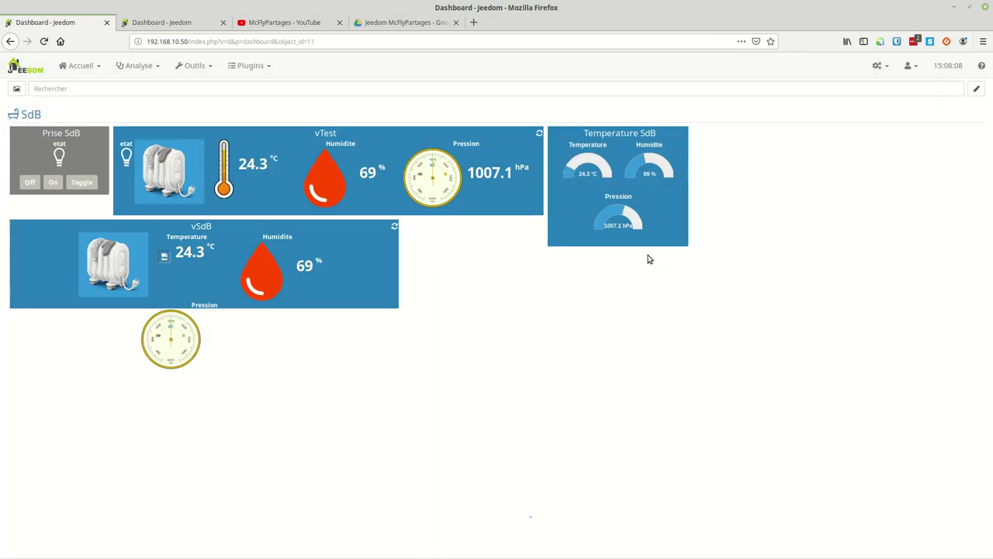
pyautogui.moveTo(368, 170)
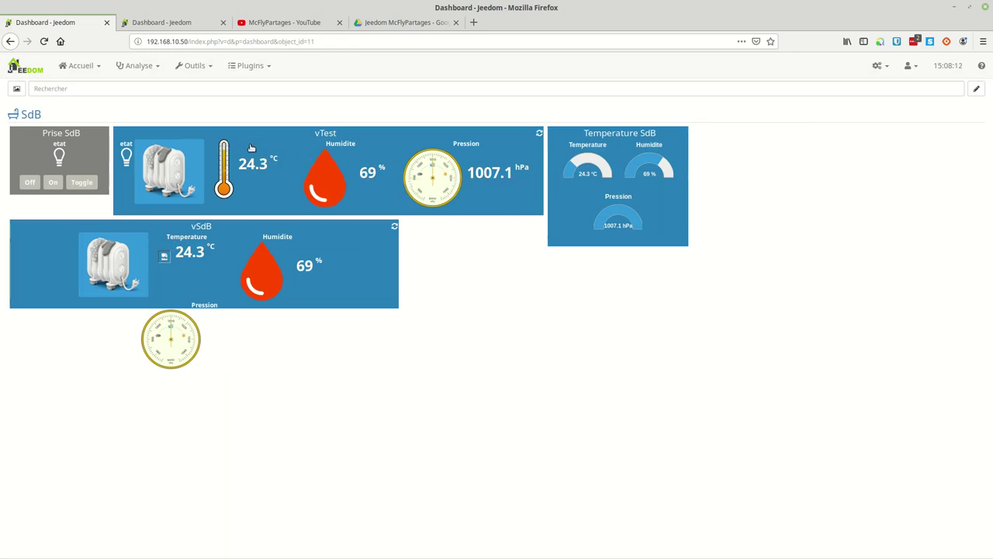
pyautogui.moveTo(250, 148)
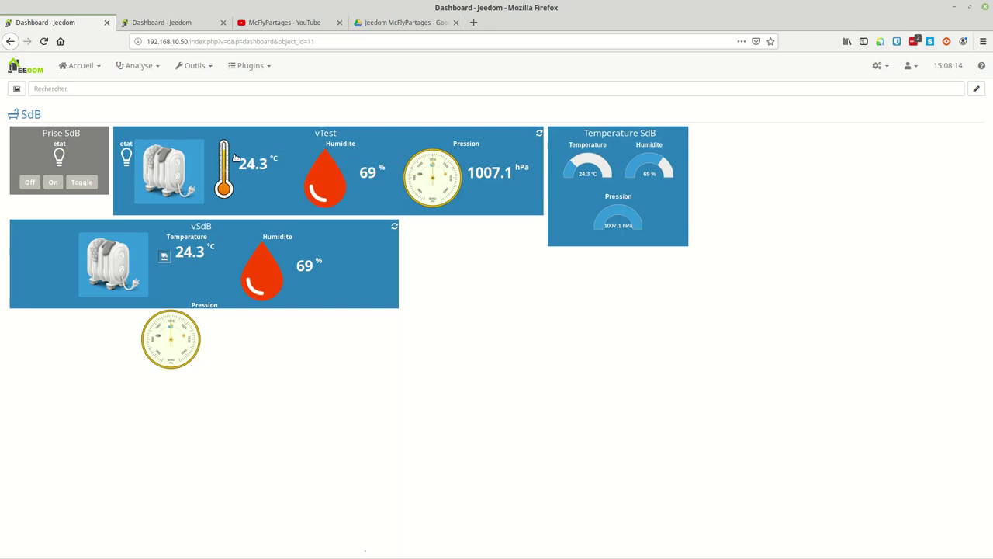